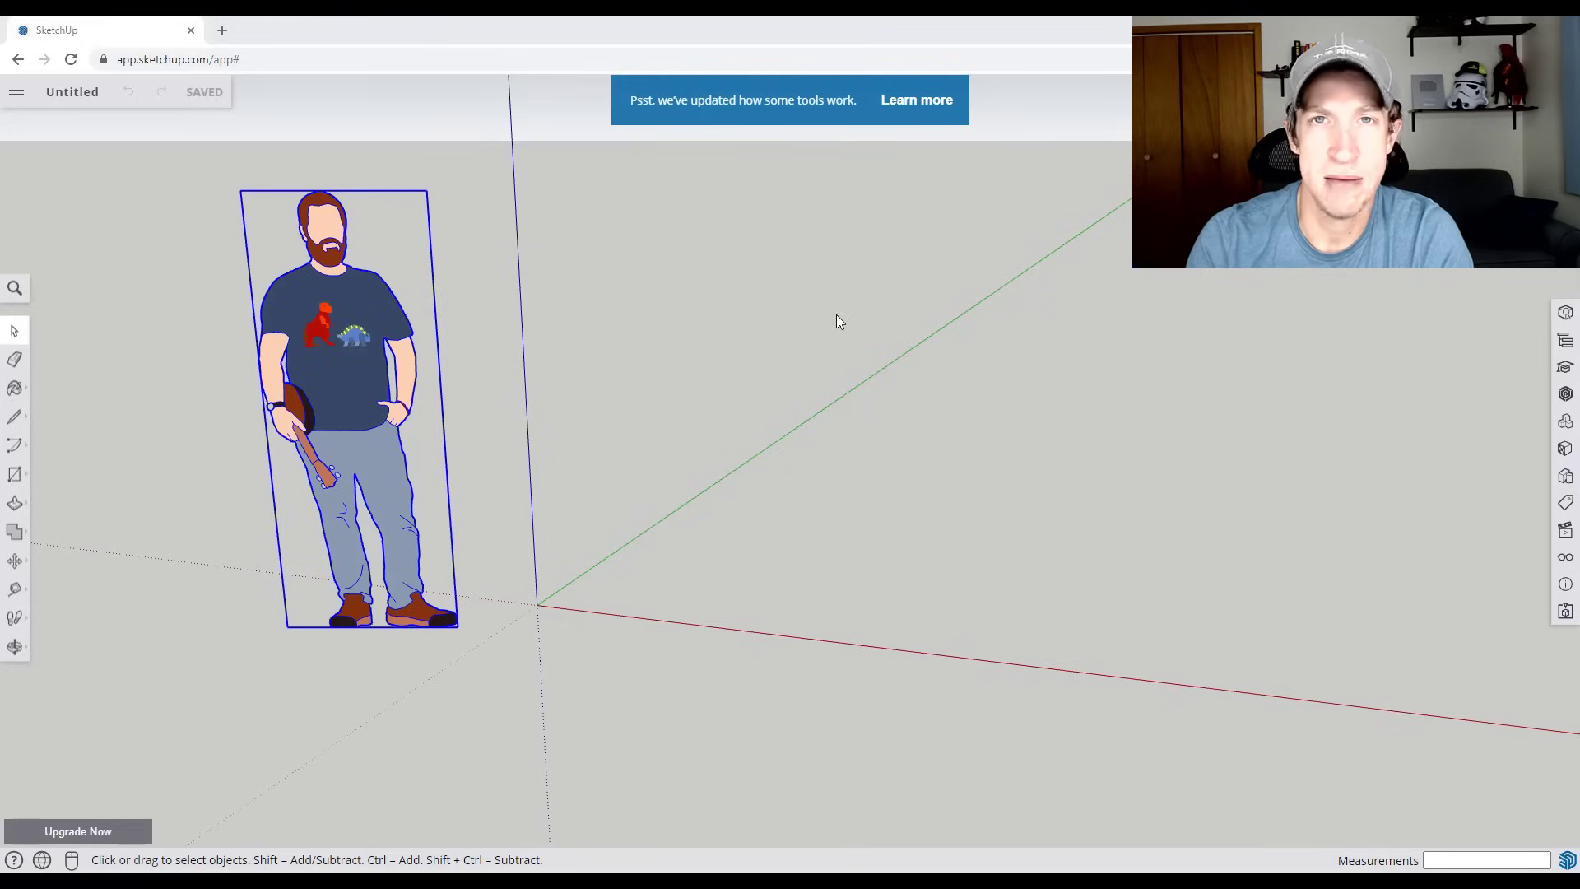
- Import the file "The SketchUp Essentials Example Floor Plan For Download.jpg" from the device as an image
left_click(606, 400)
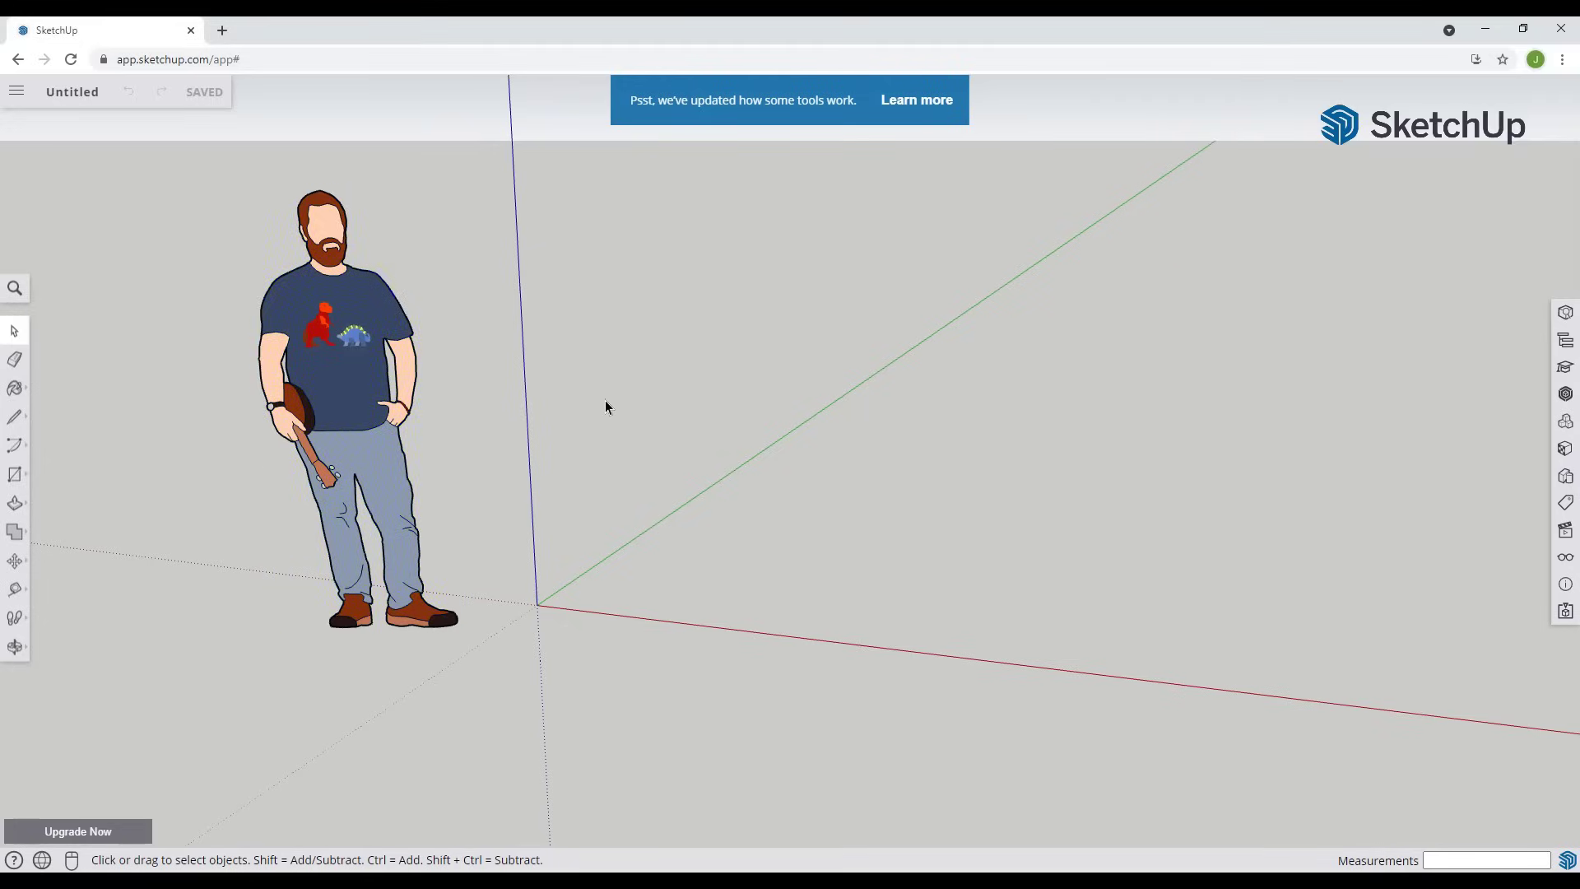
left_click(13, 93)
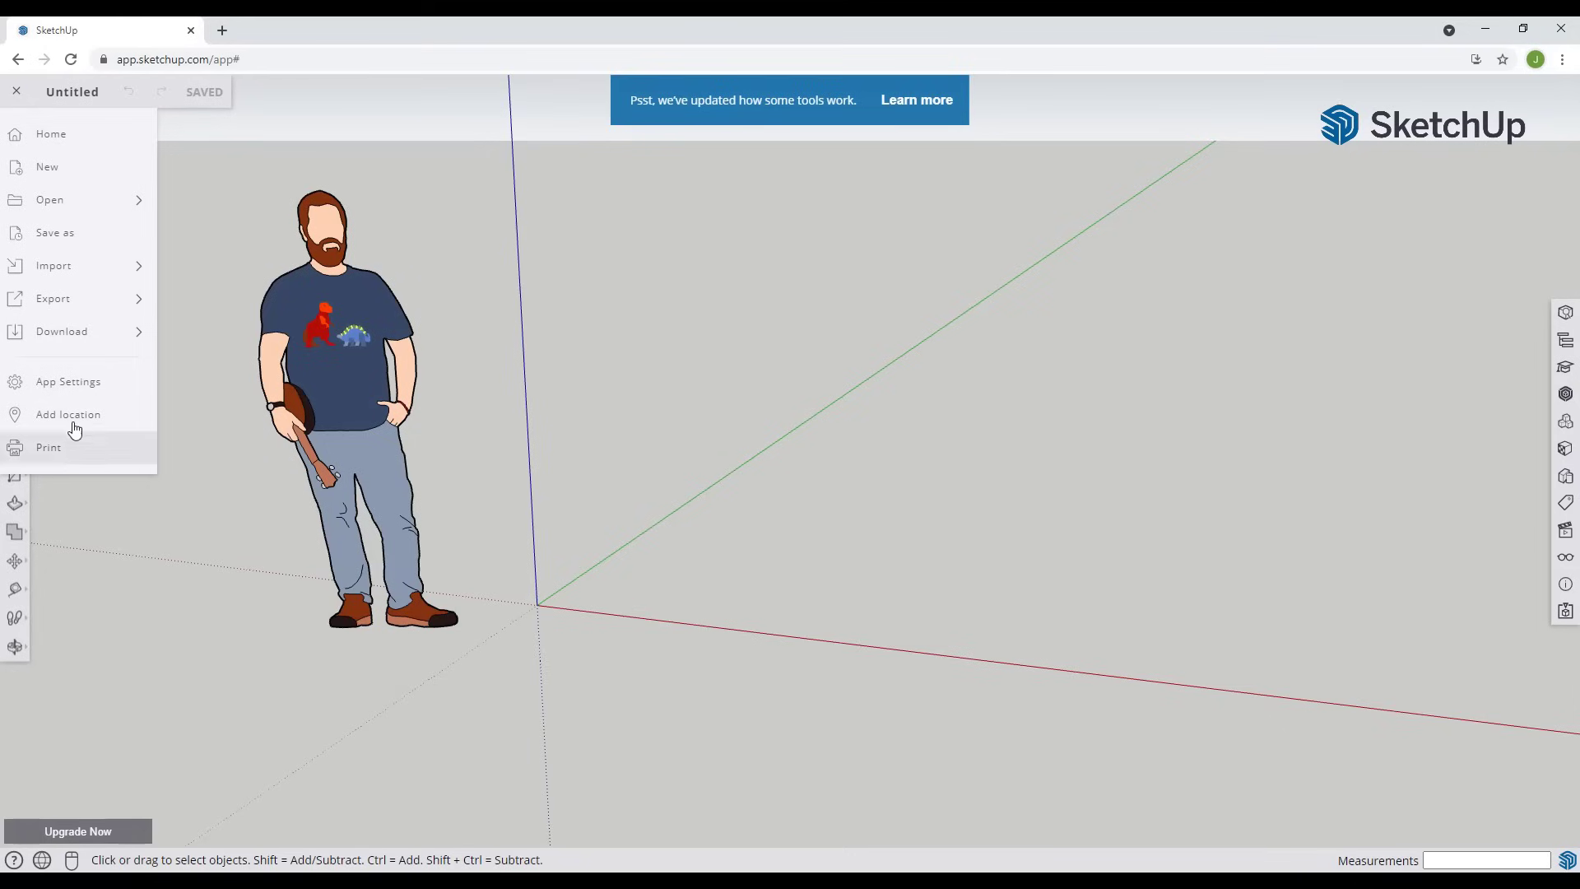
mouse_move(75, 274)
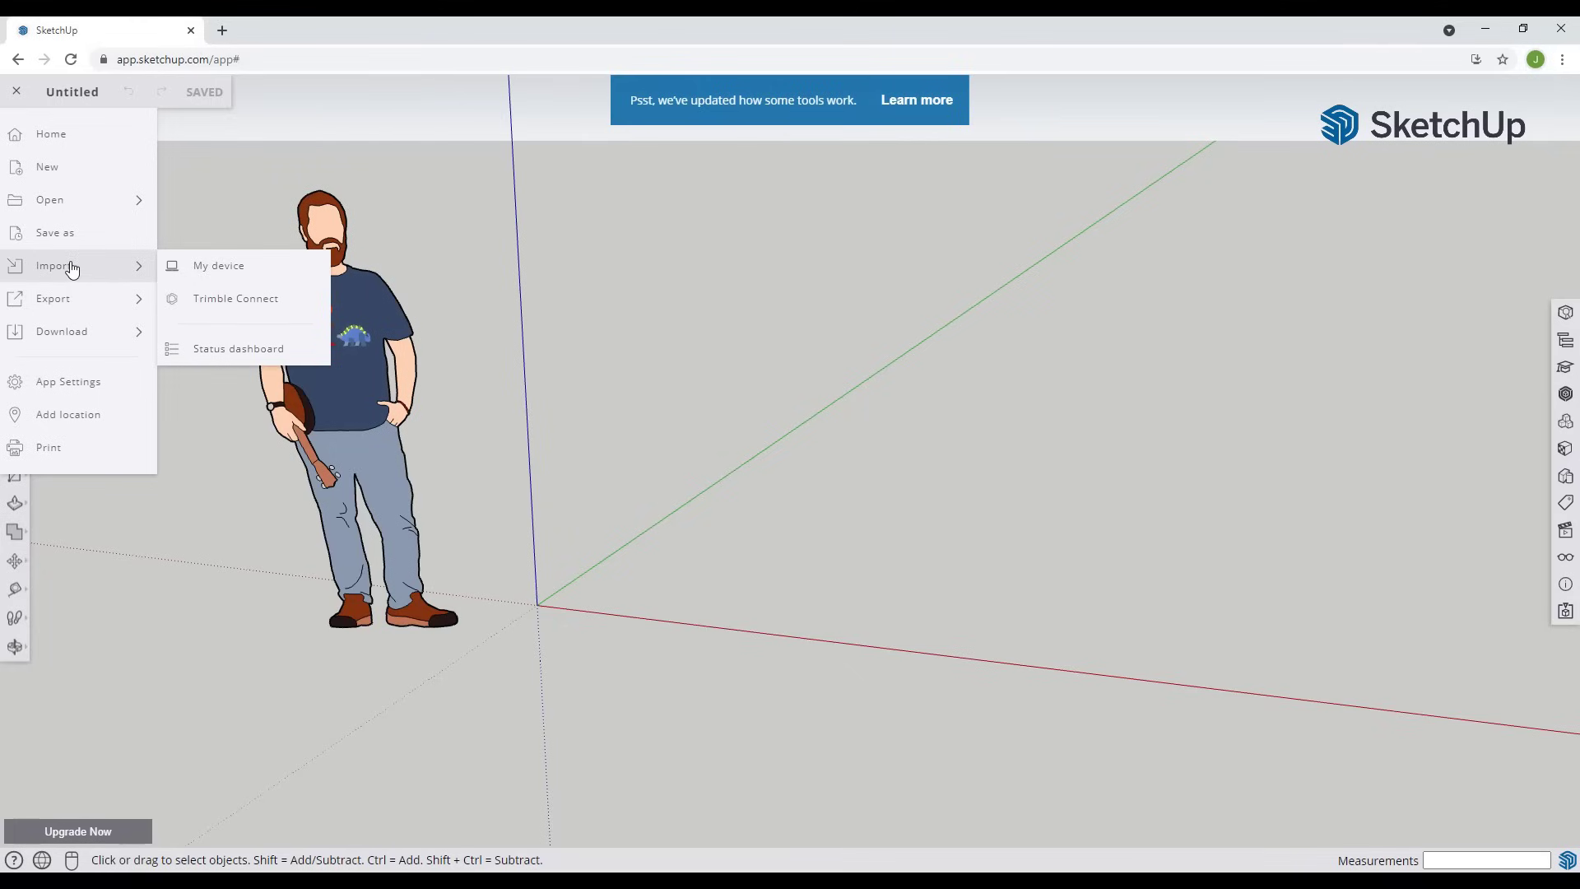
left_click(261, 271)
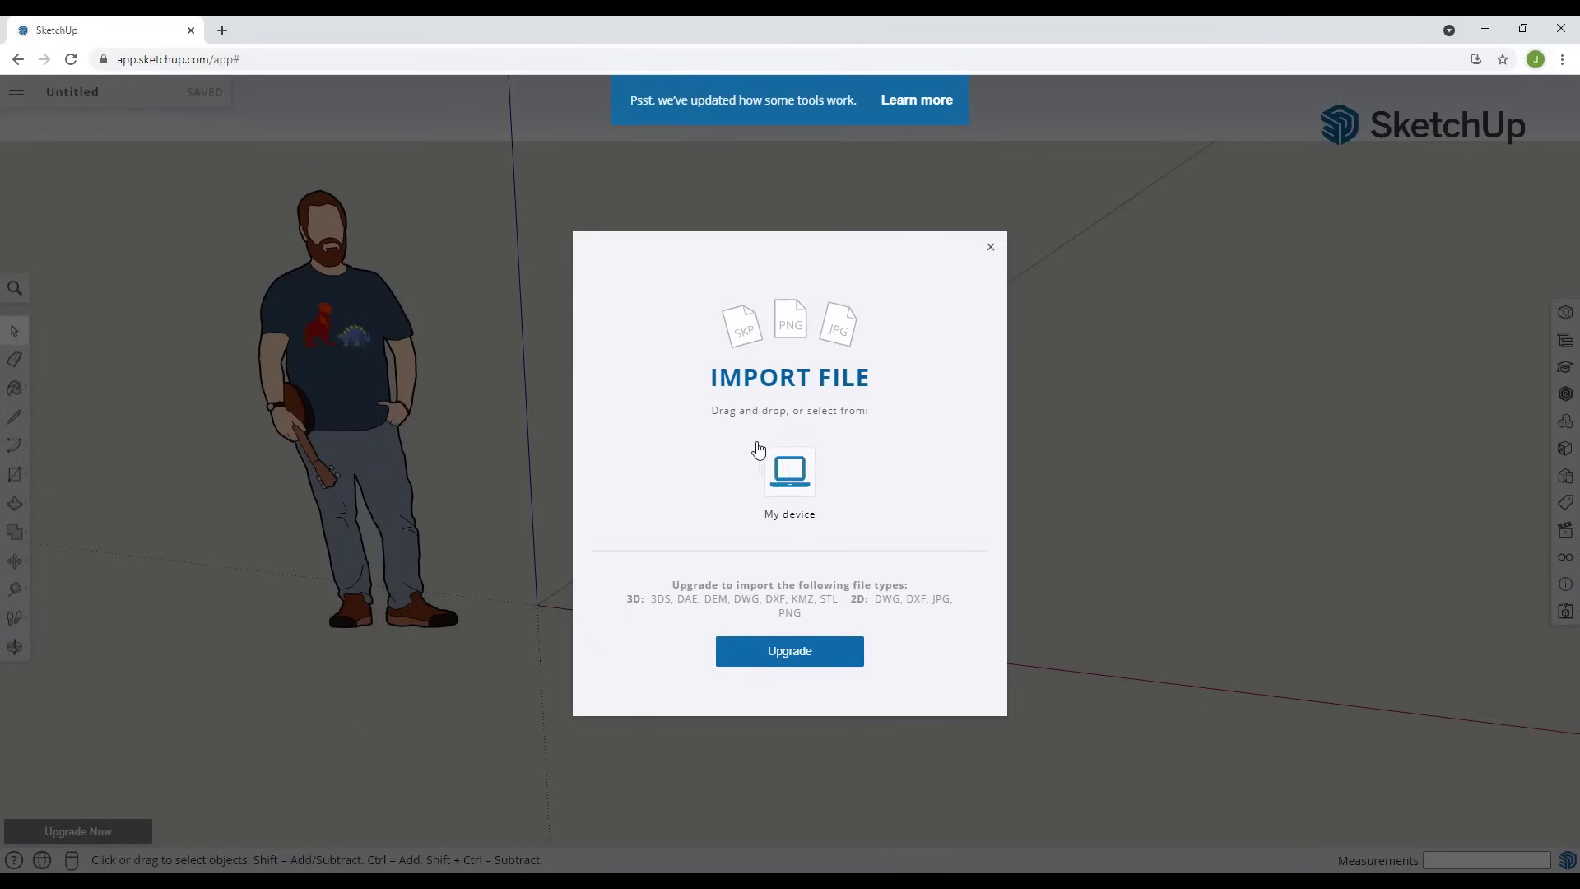
left_click(795, 482)
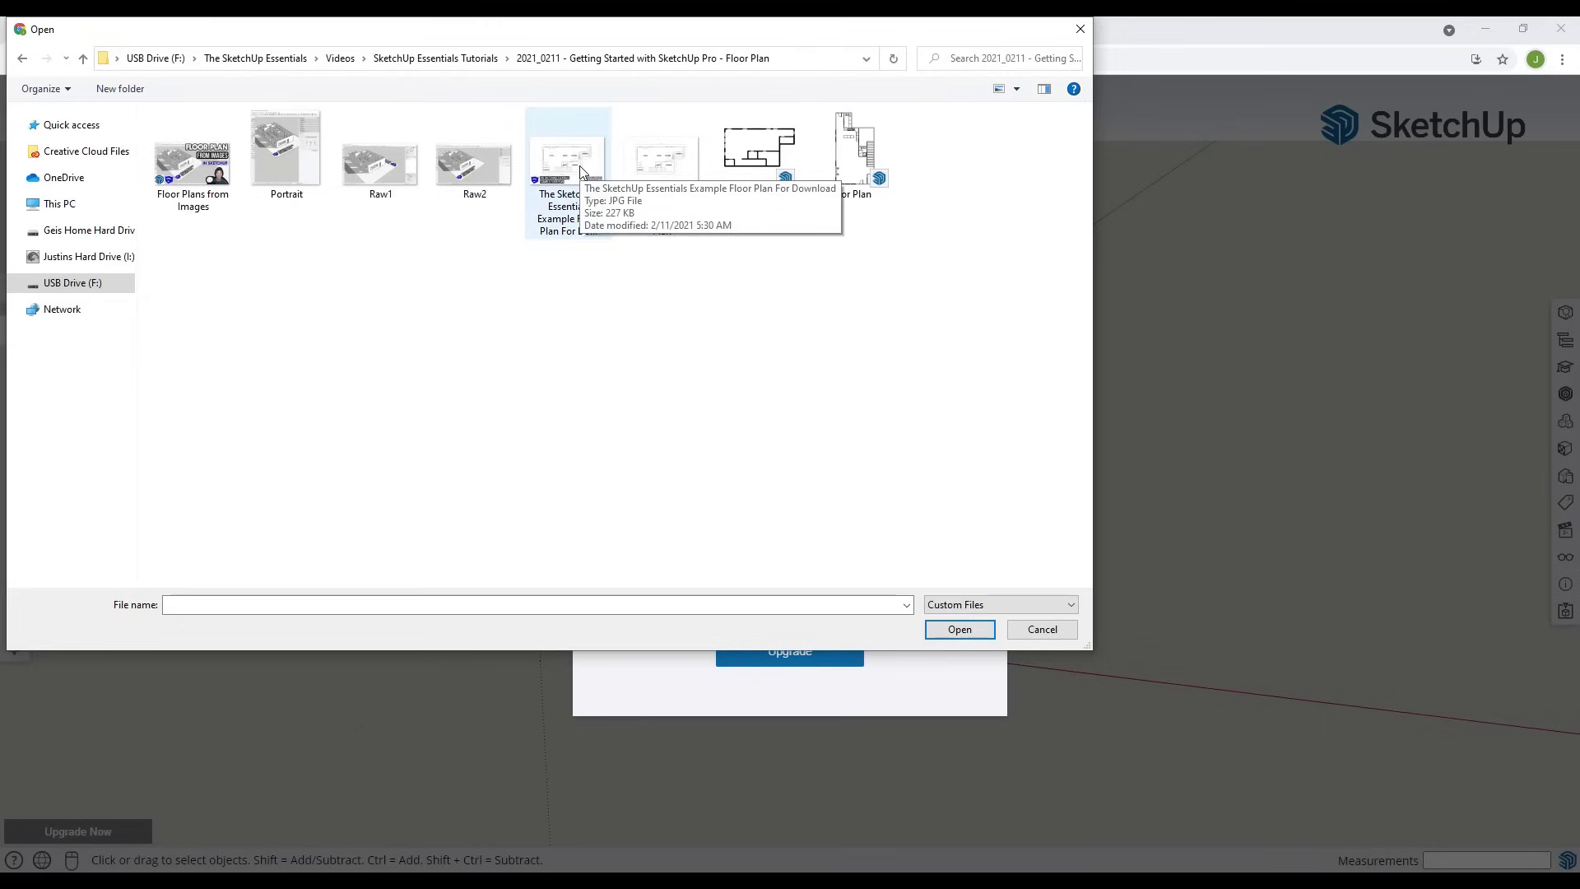
double_click(580, 169)
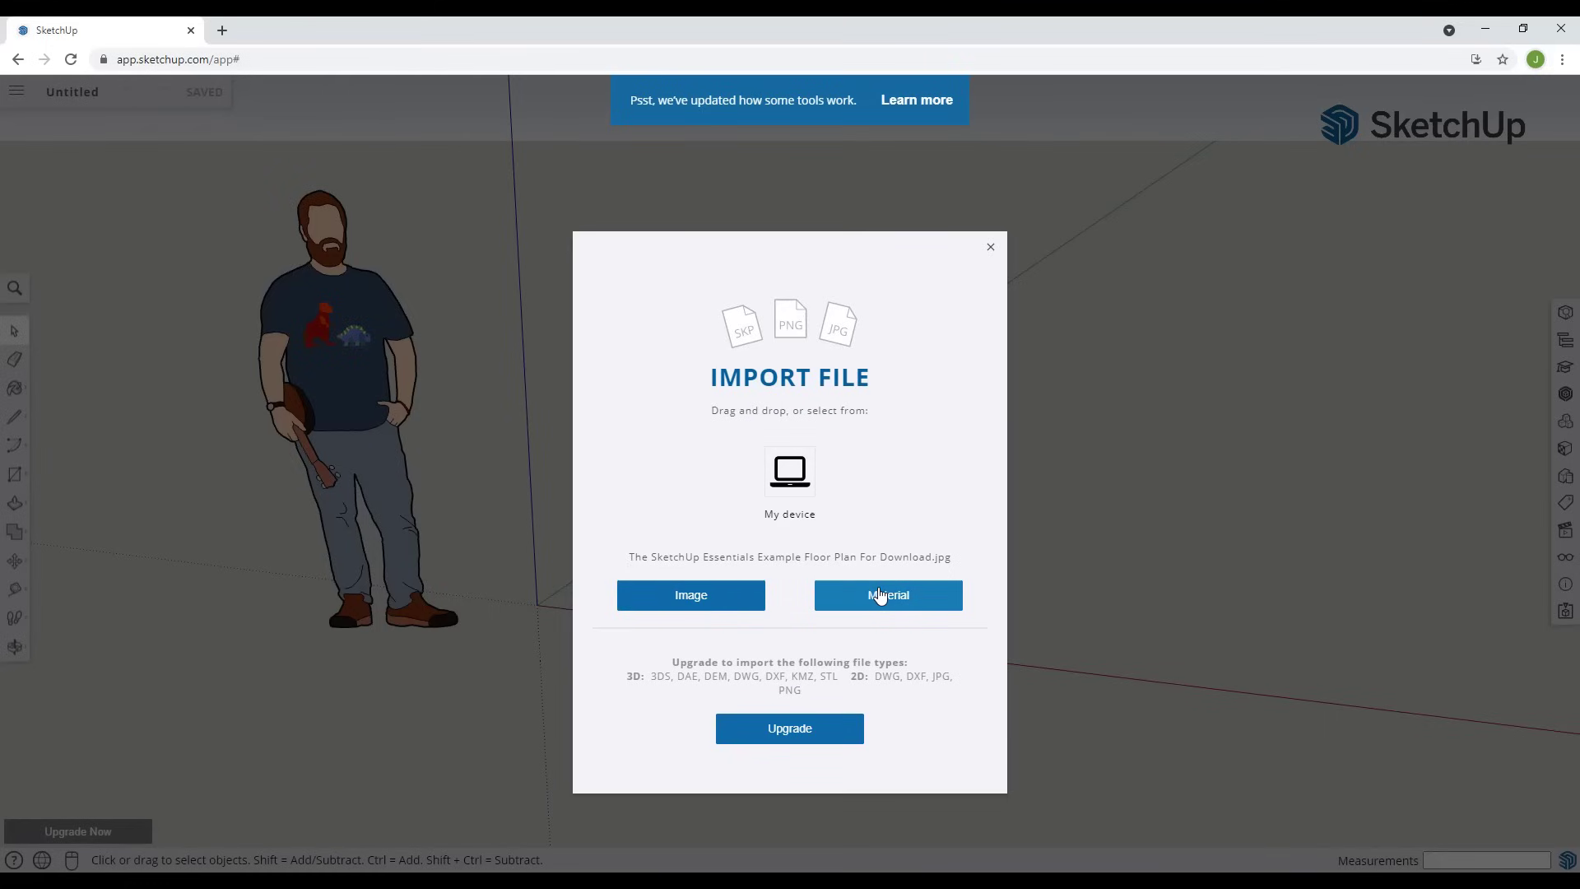
left_click(711, 607)
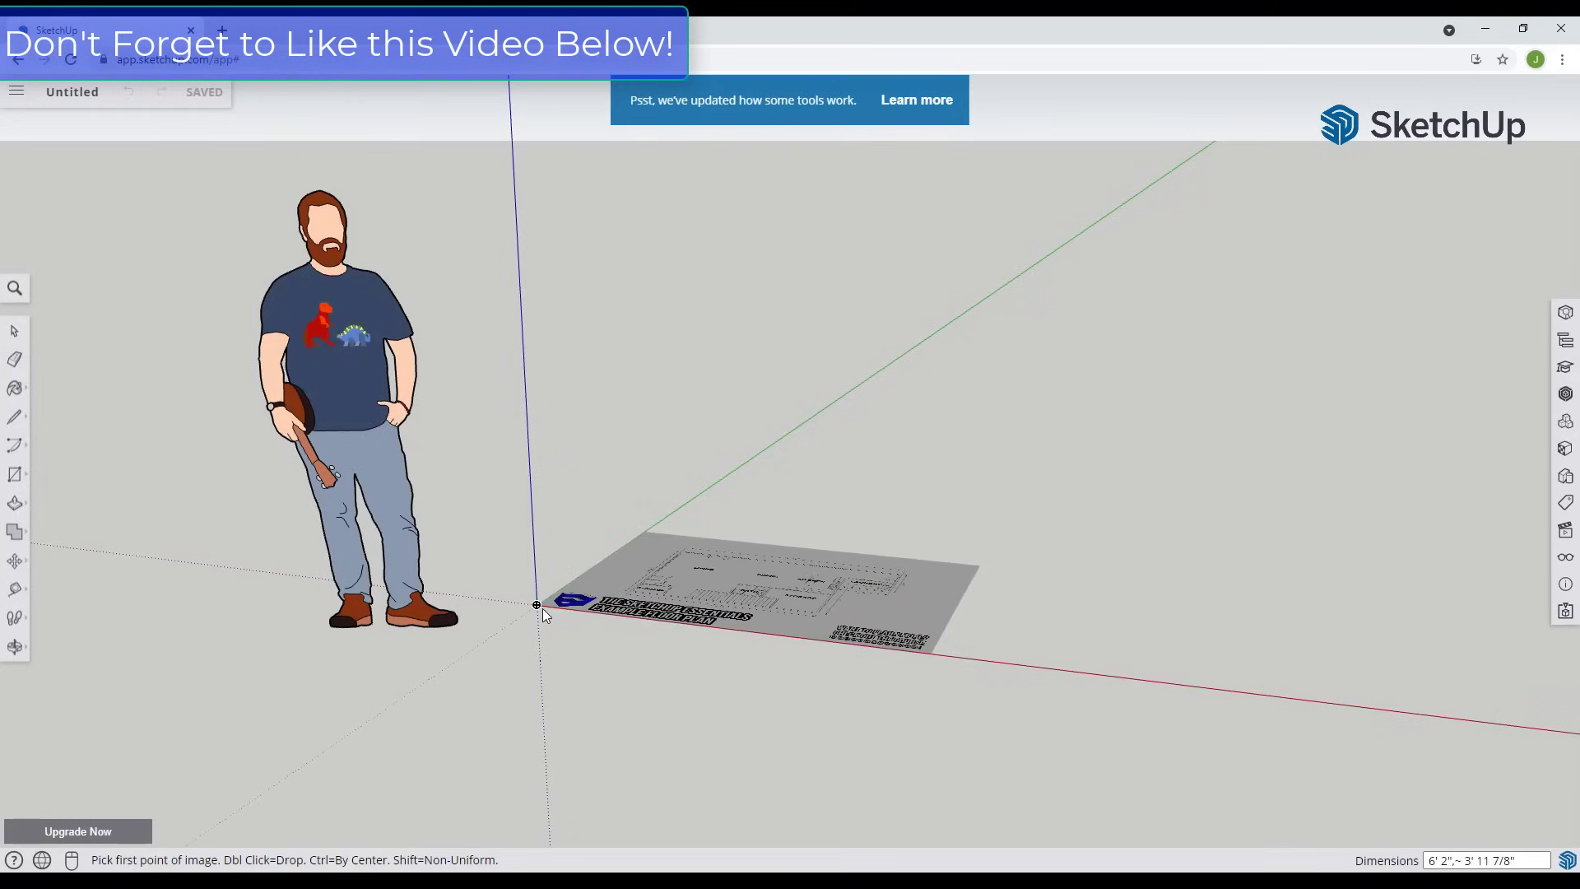
- Place the floor plan image flat on the ground with its corner at the origin, sized much larger than the scale figure
left_click(537, 605)
scroll(876, 556, "down", 3)
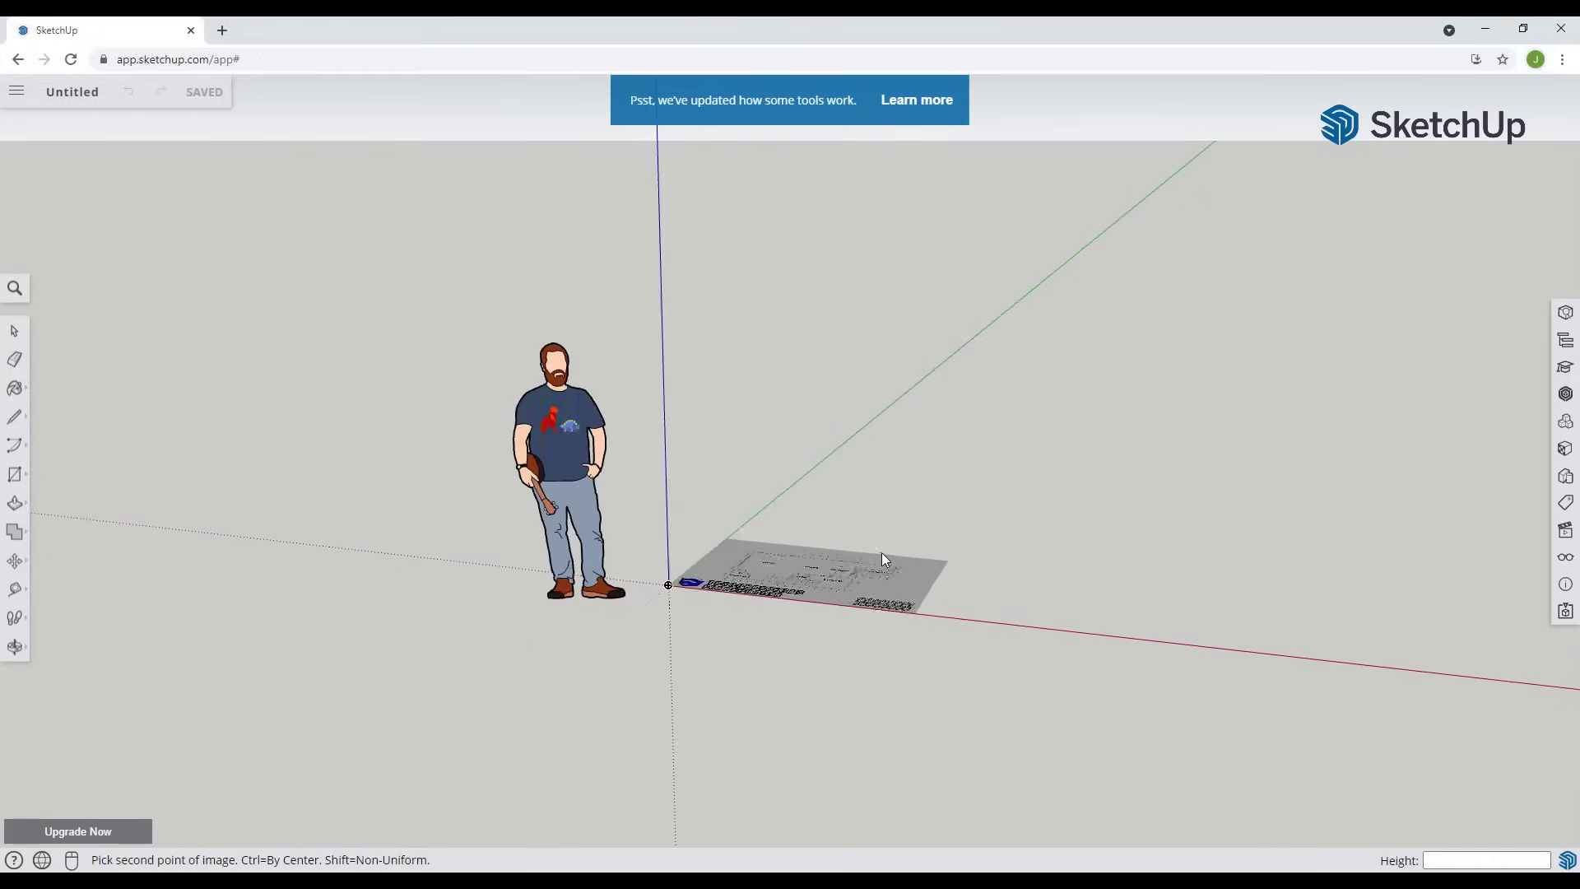
scroll(881, 552, "down", 5)
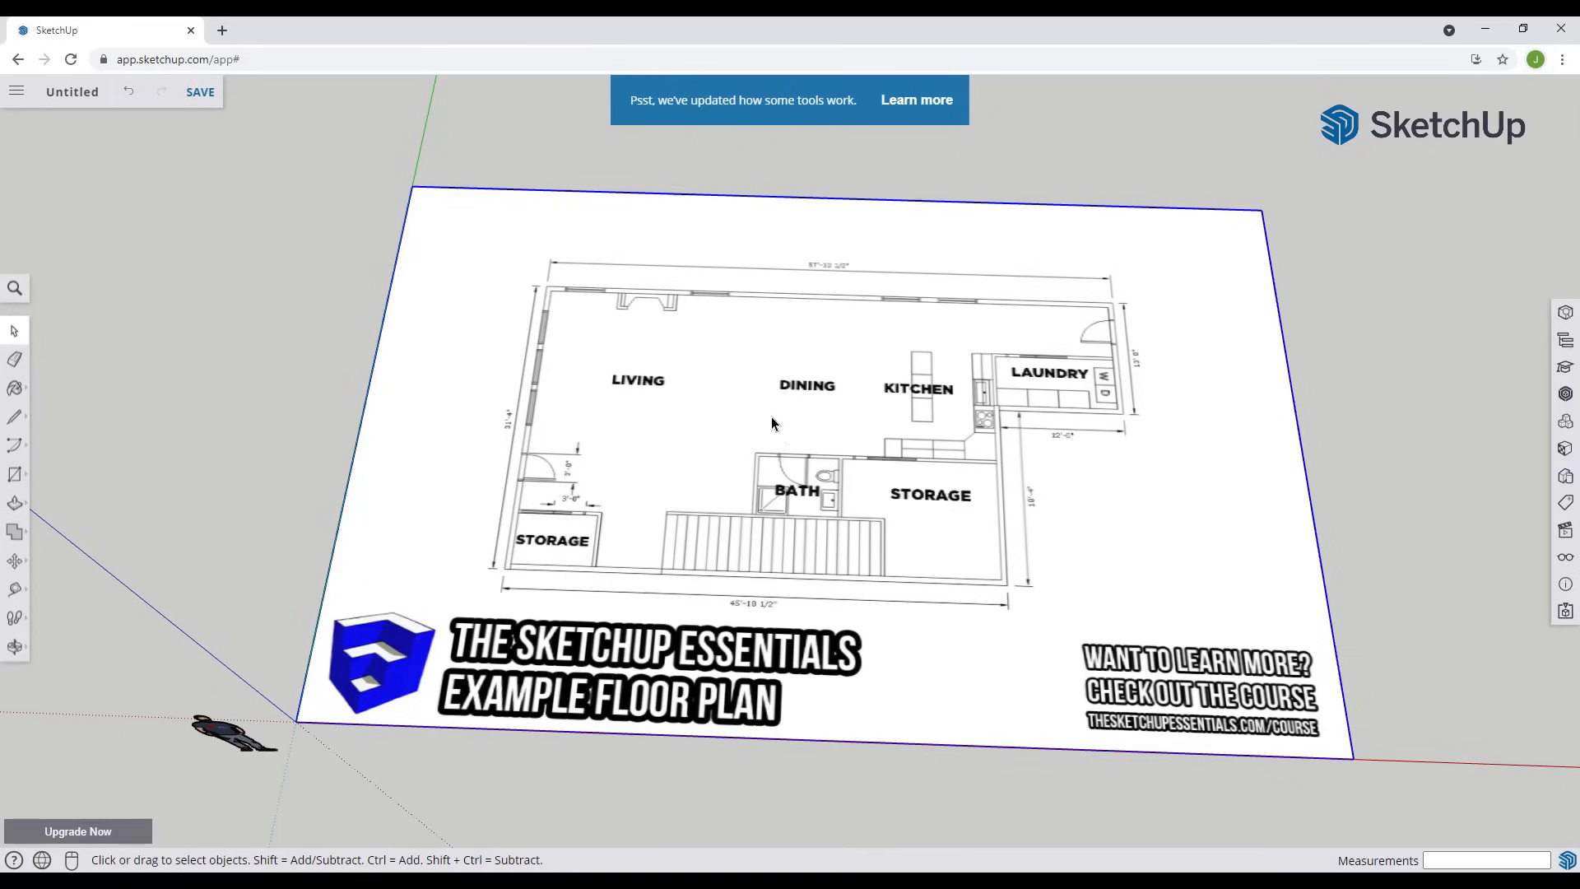
- Move the floor plan image a short distance along the red axis, away from the origin
key("m")
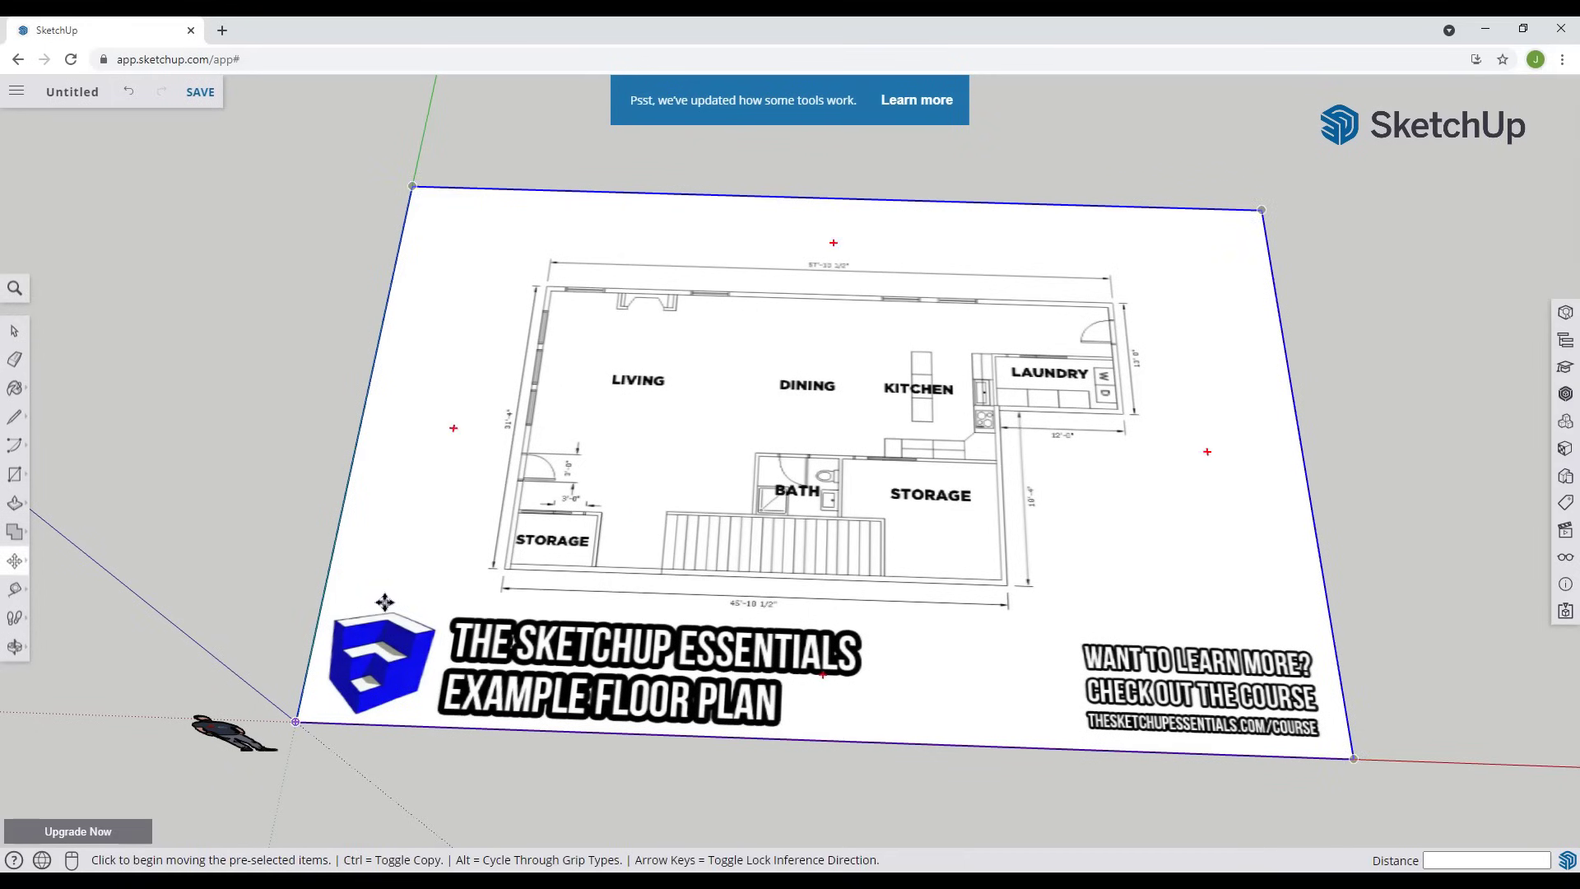
left_click(386, 603)
left_click(494, 607)
scroll(708, 518, "up", 3)
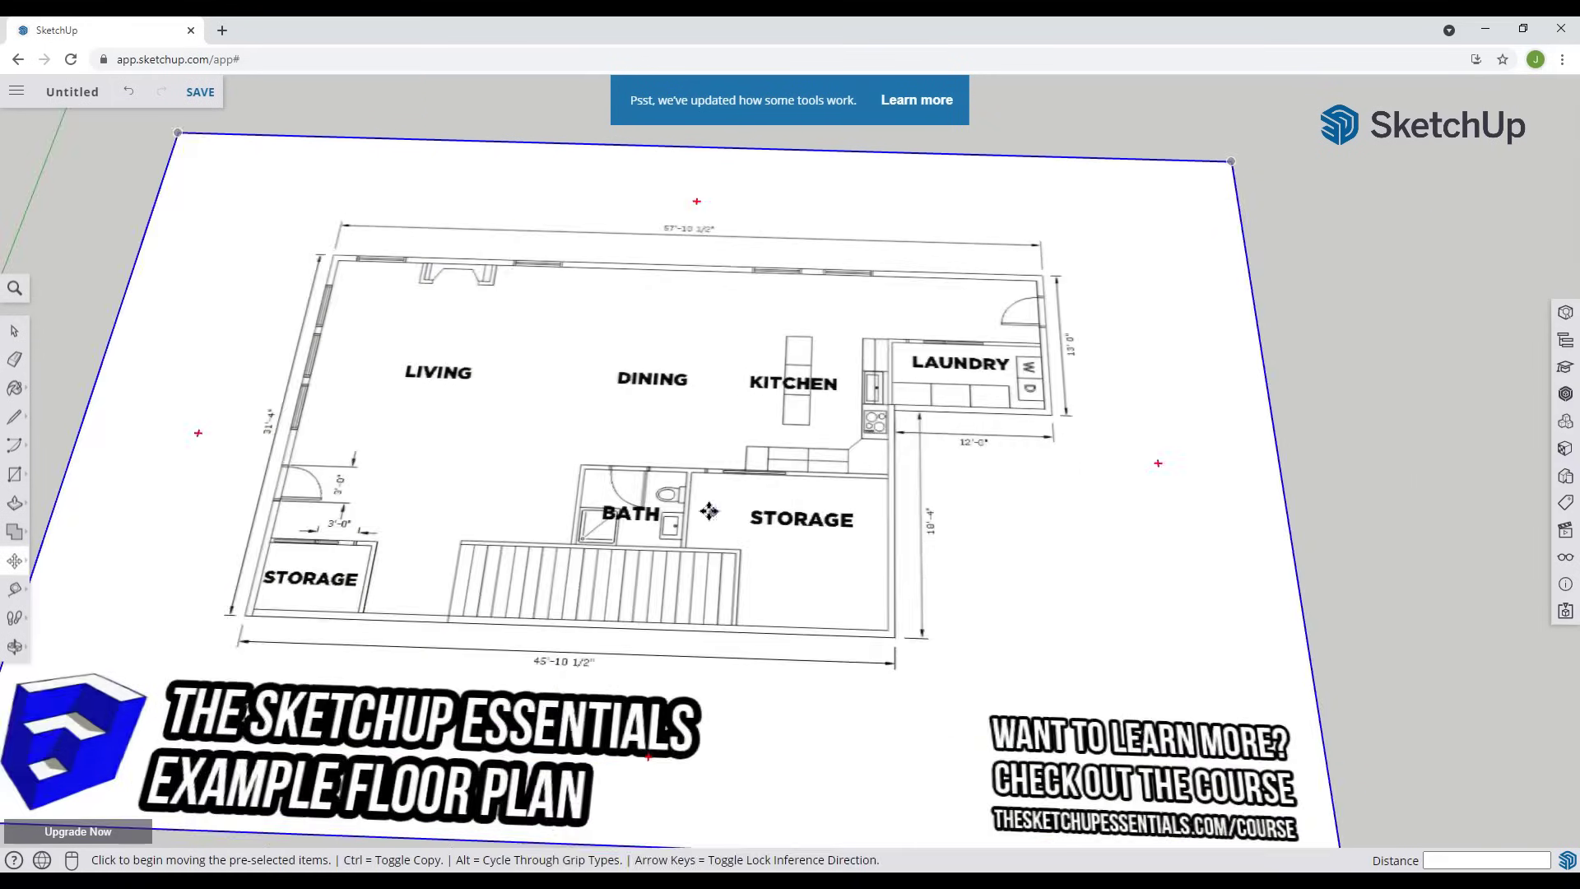
middle_click_drag(708, 518, 722, 818)
scroll(713, 758, "down", 5)
scroll(597, 557, "up", 3)
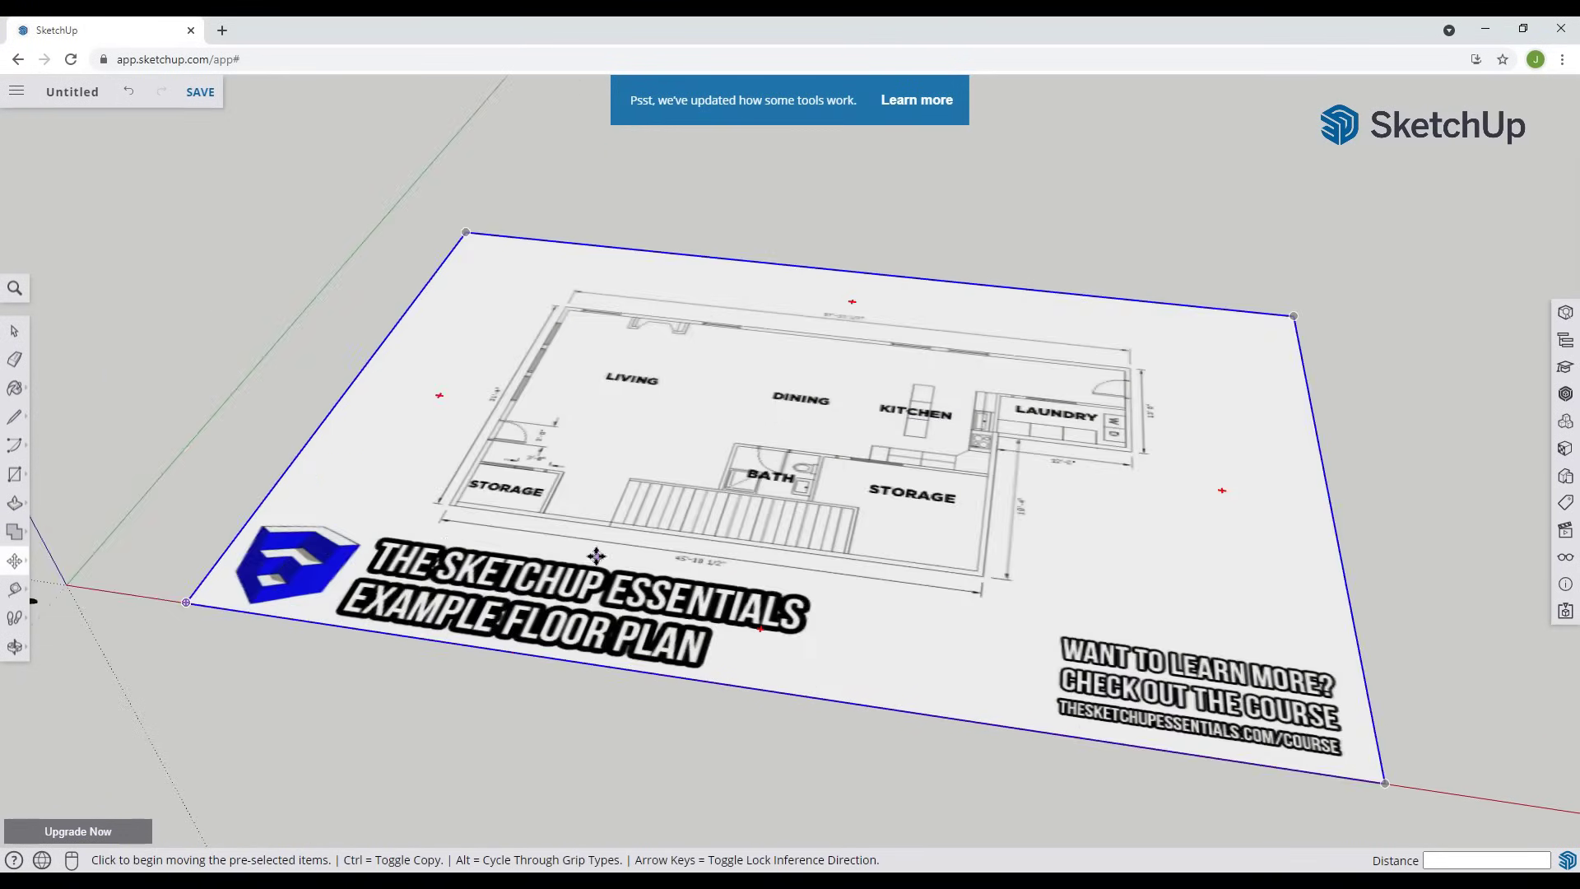
left_click(449, 514)
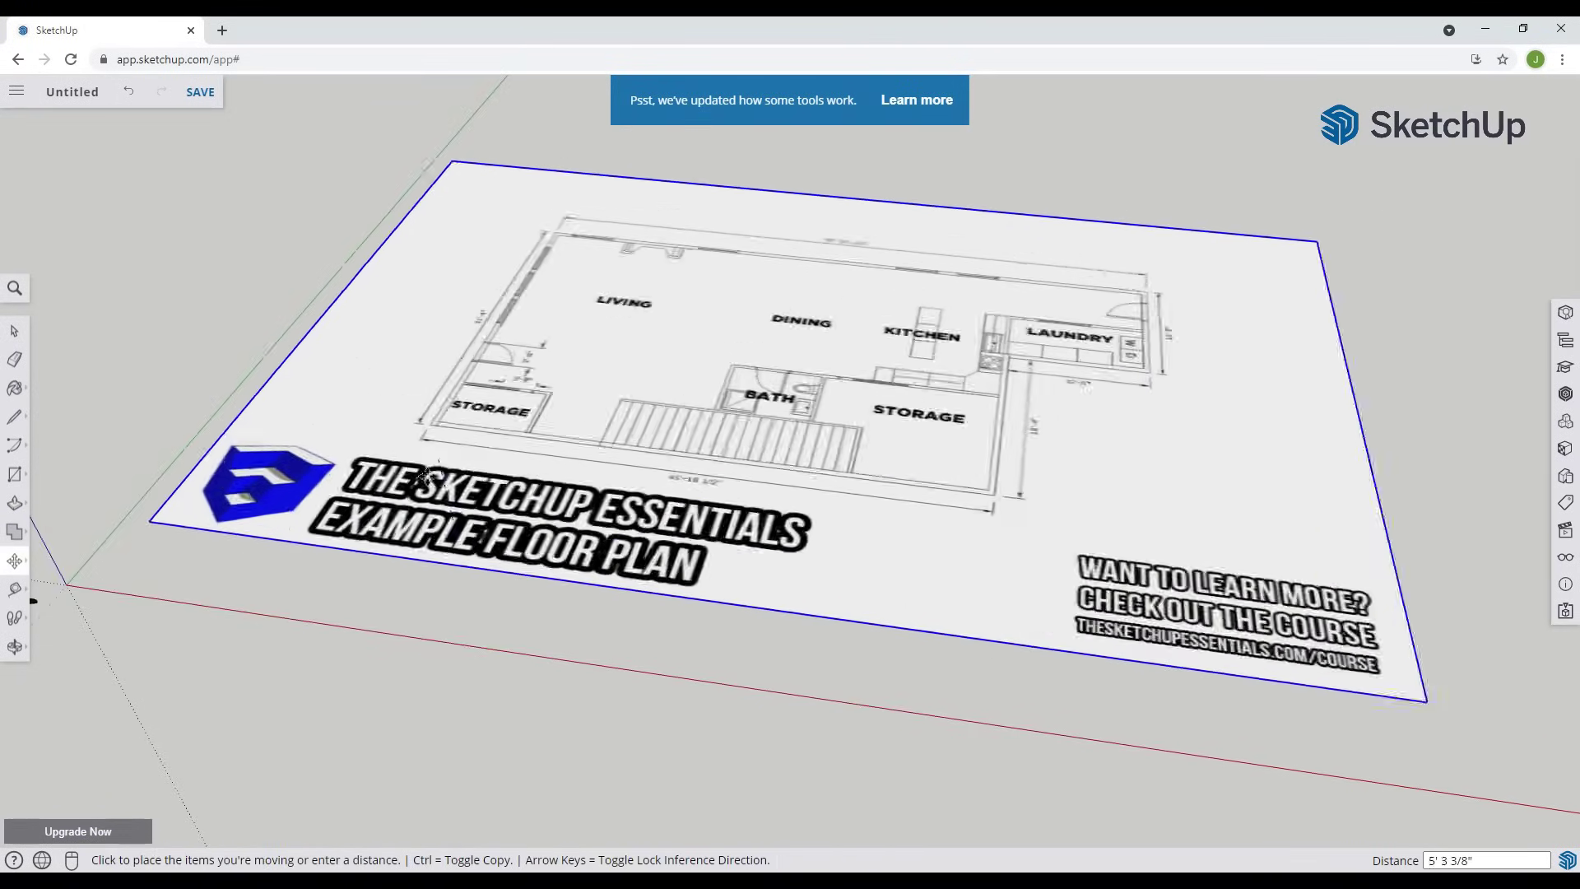
left_click(462, 532)
key("space")
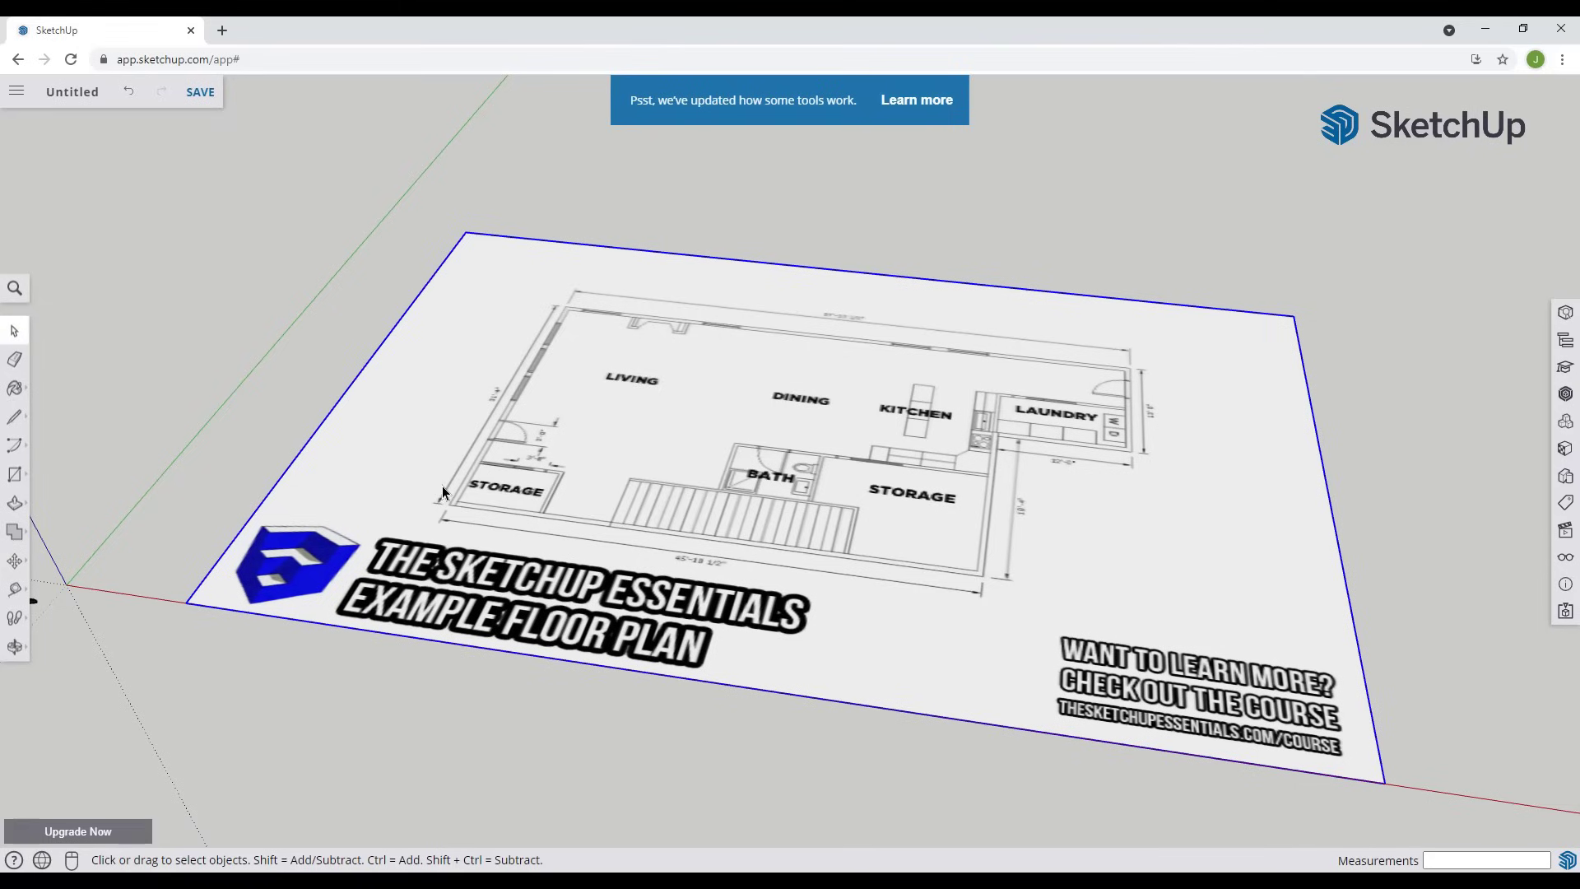
- Examine the floor plan image for a labelled dimension suitable for scaling, around the laundry and storage rooms
scroll(505, 510, "down", 3)
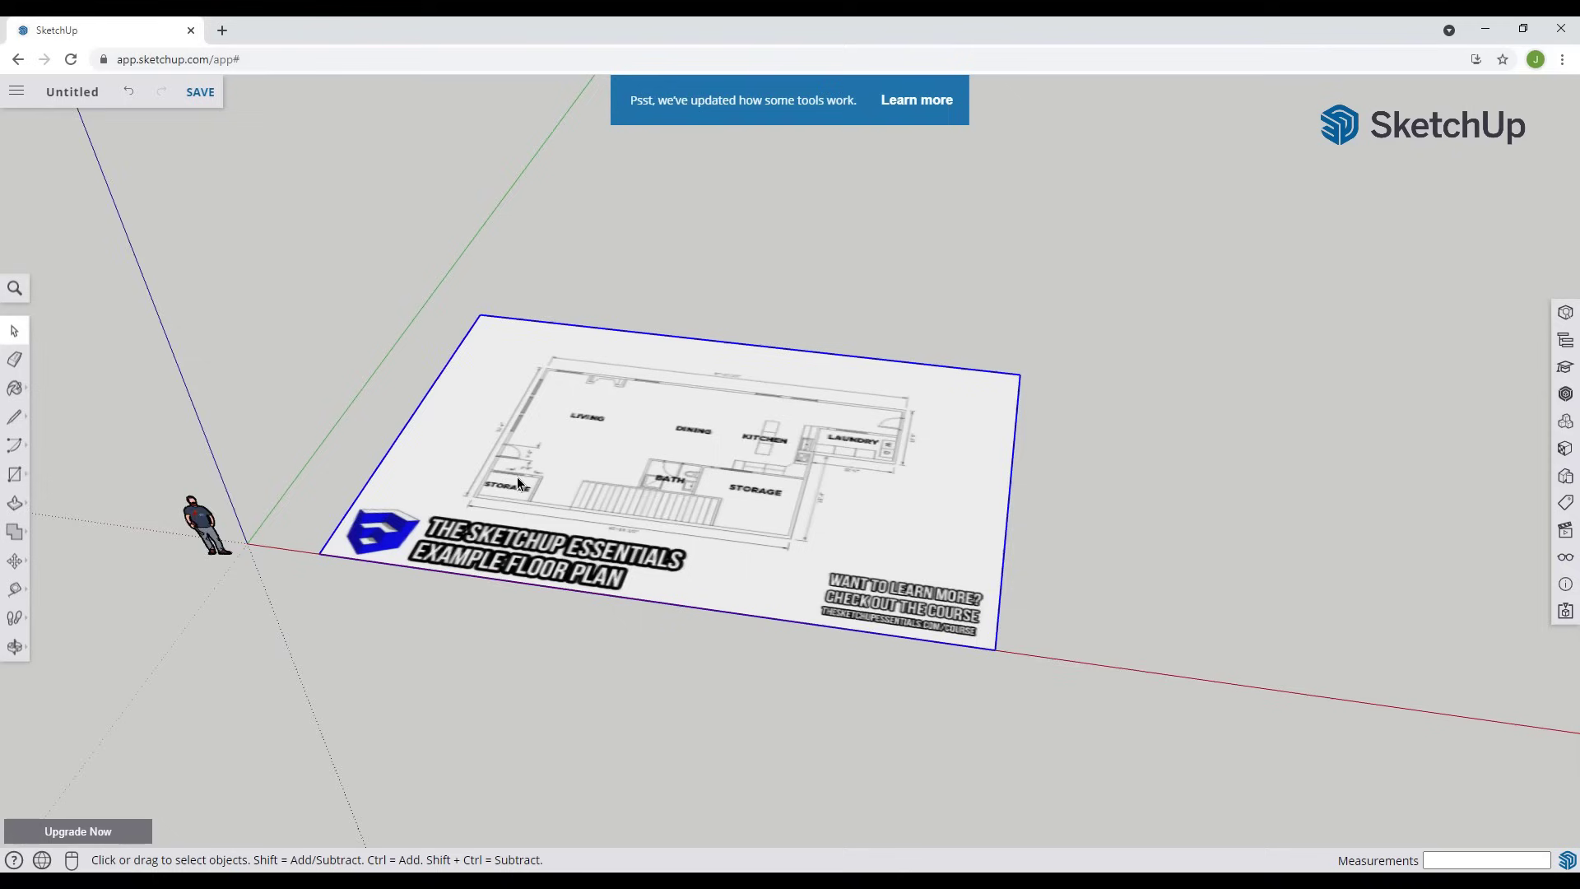
scroll(502, 493, "up", 5)
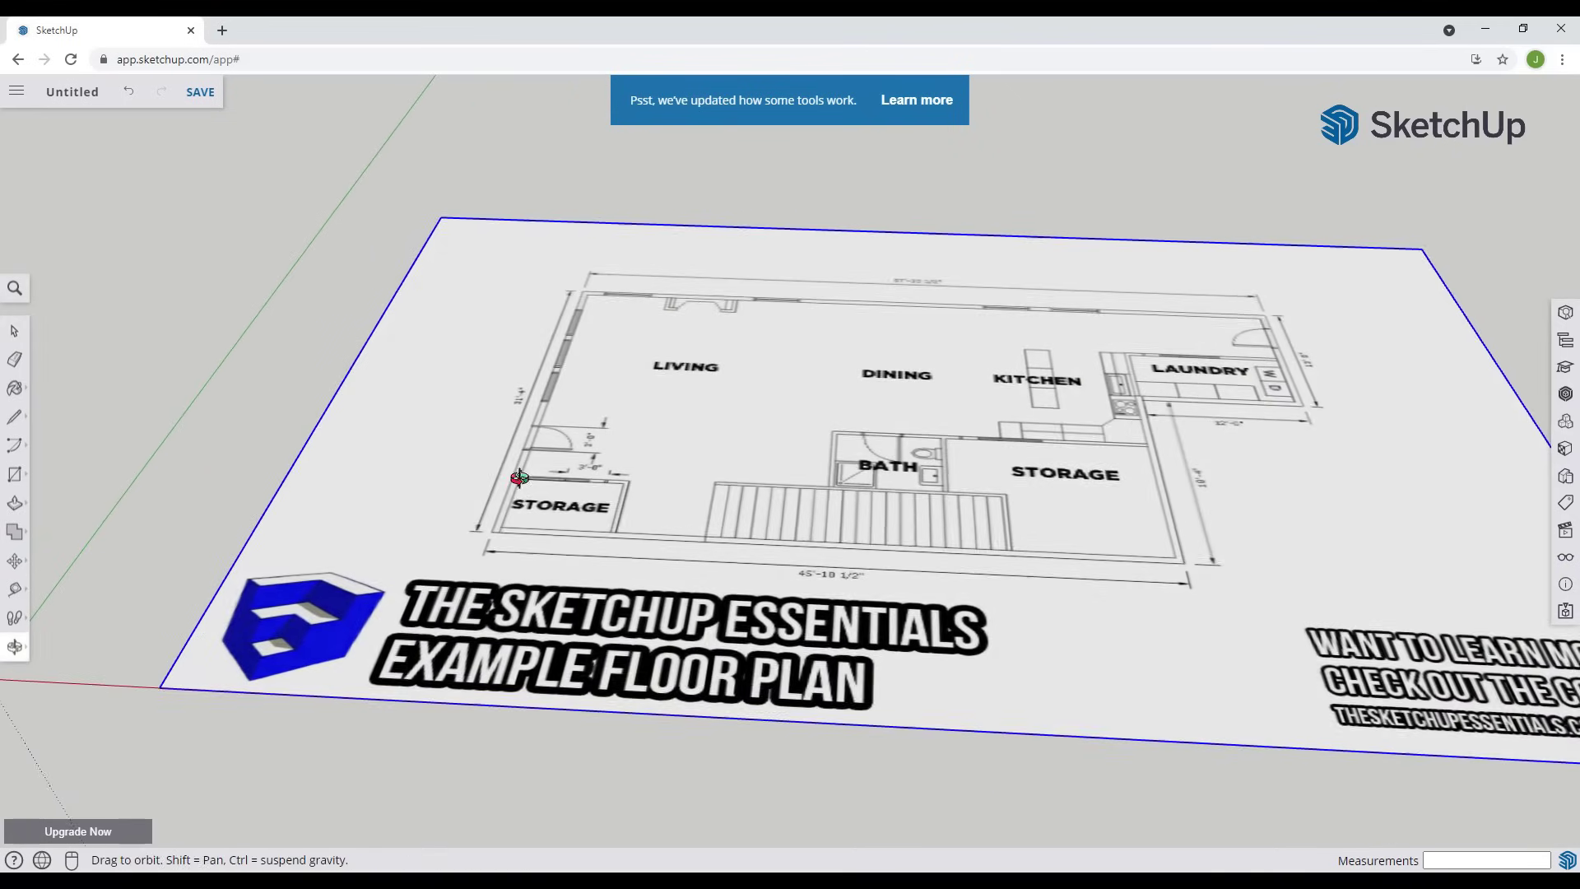
key("space")
scroll(514, 543, "up", 3)
scroll(513, 553, "down", 3)
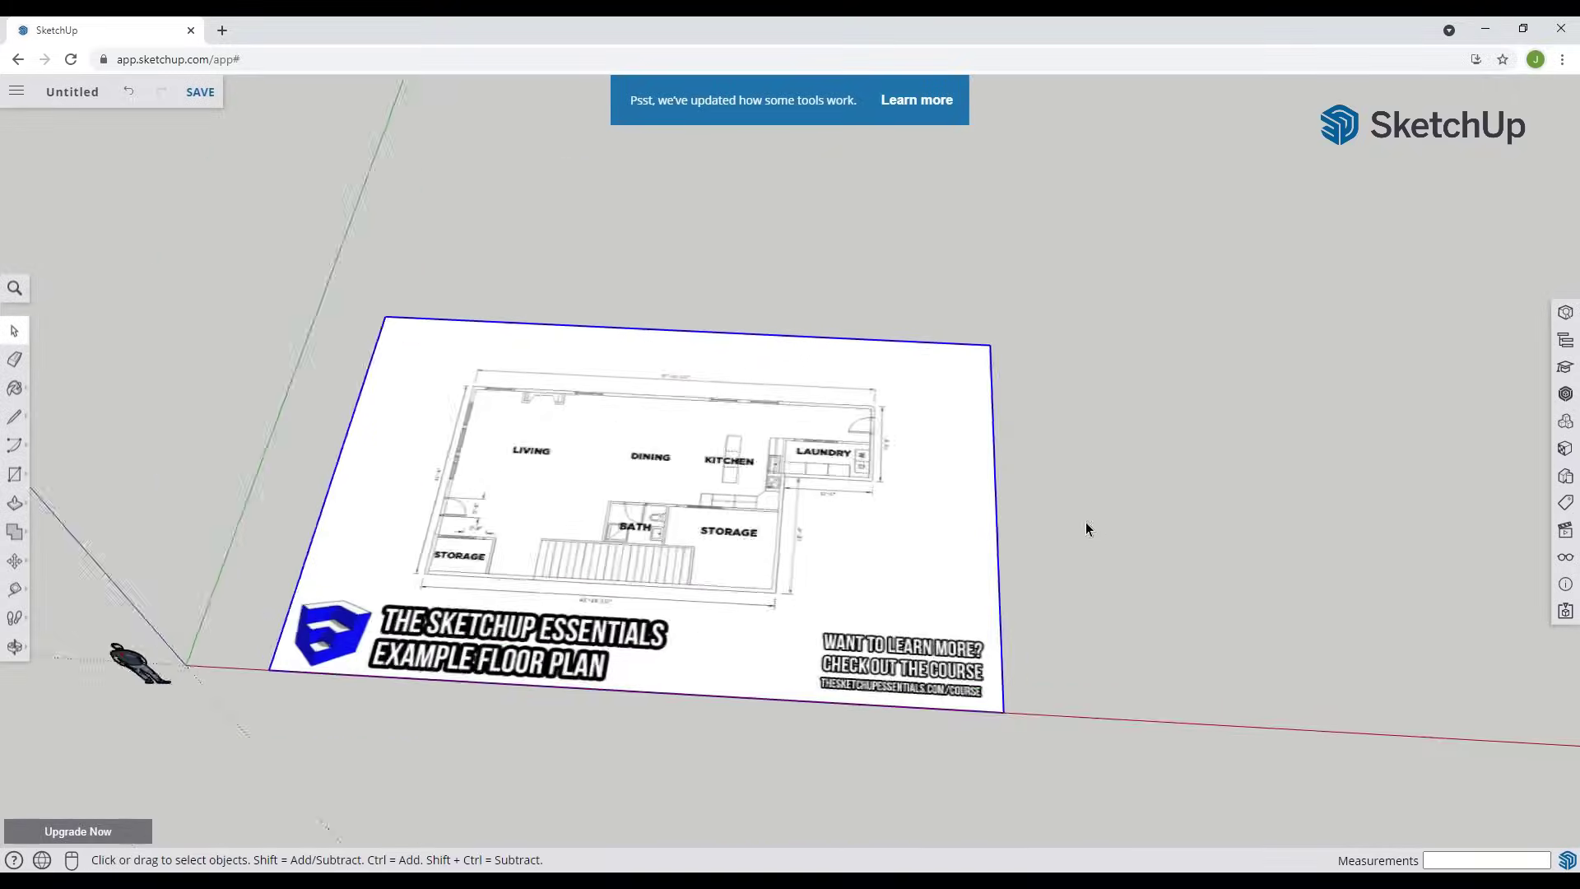
scroll(650, 531, "up", 5)
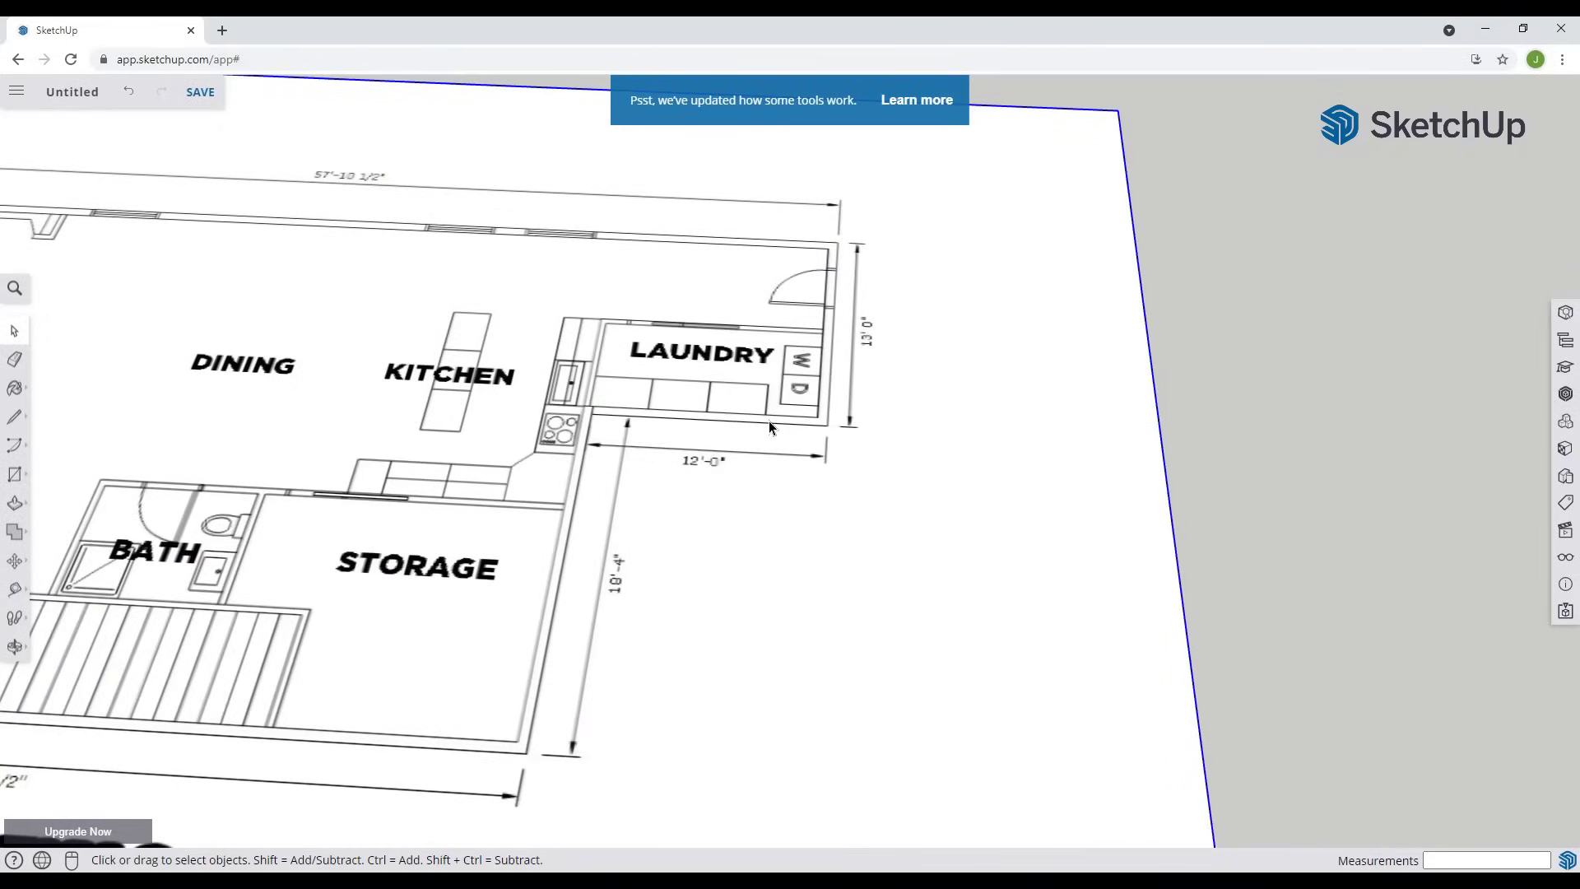
scroll(733, 424, "down", 3)
middle_click_drag(708, 423, 682, 505)
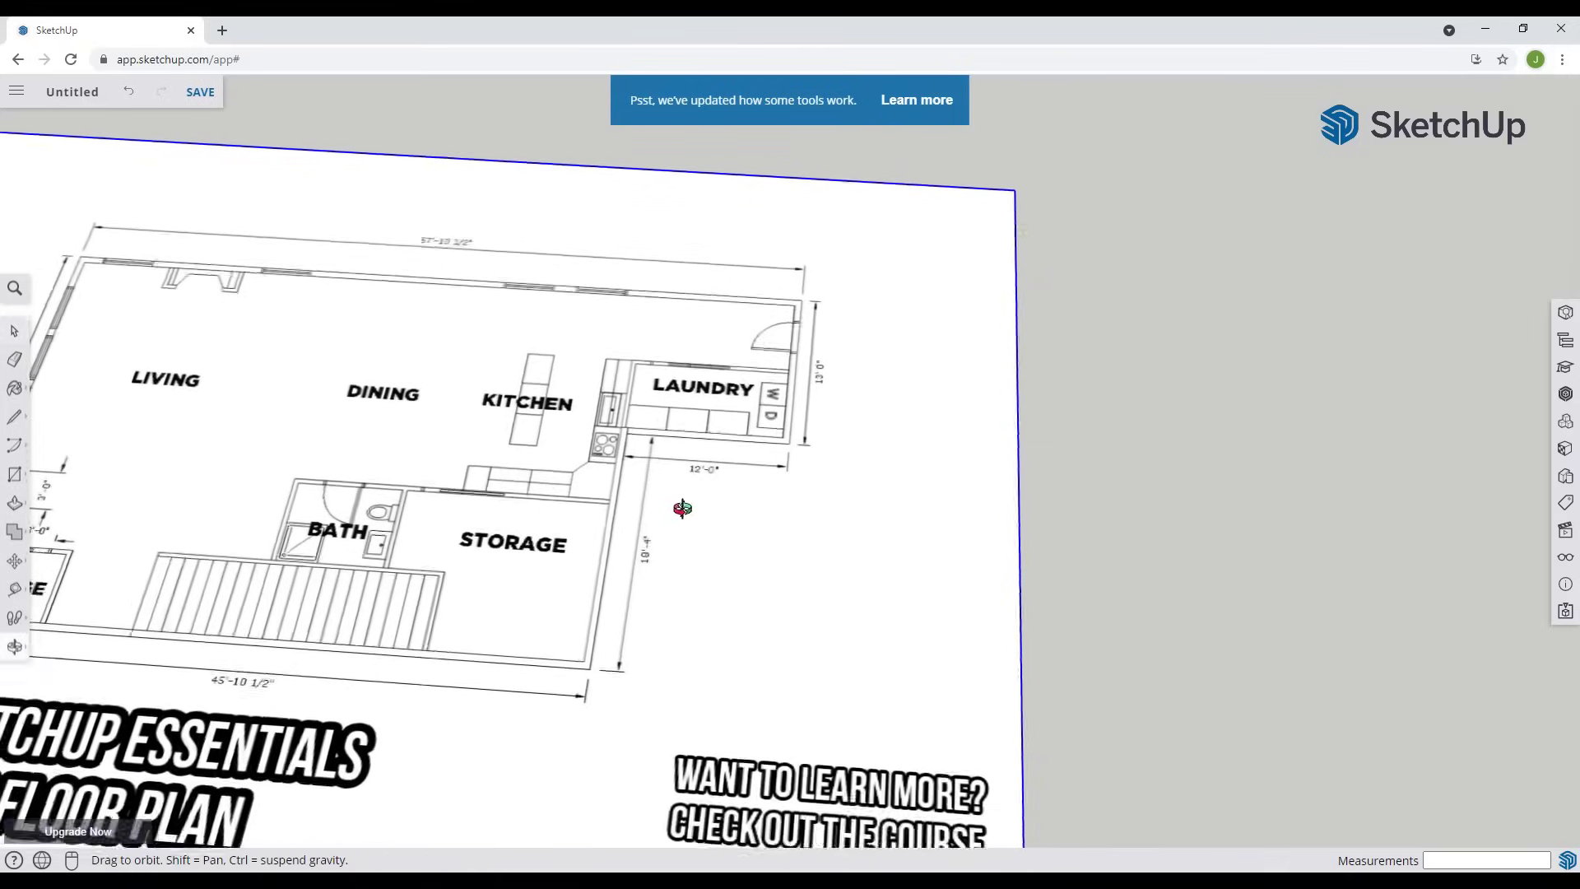
scroll(104, 399, "up", 3)
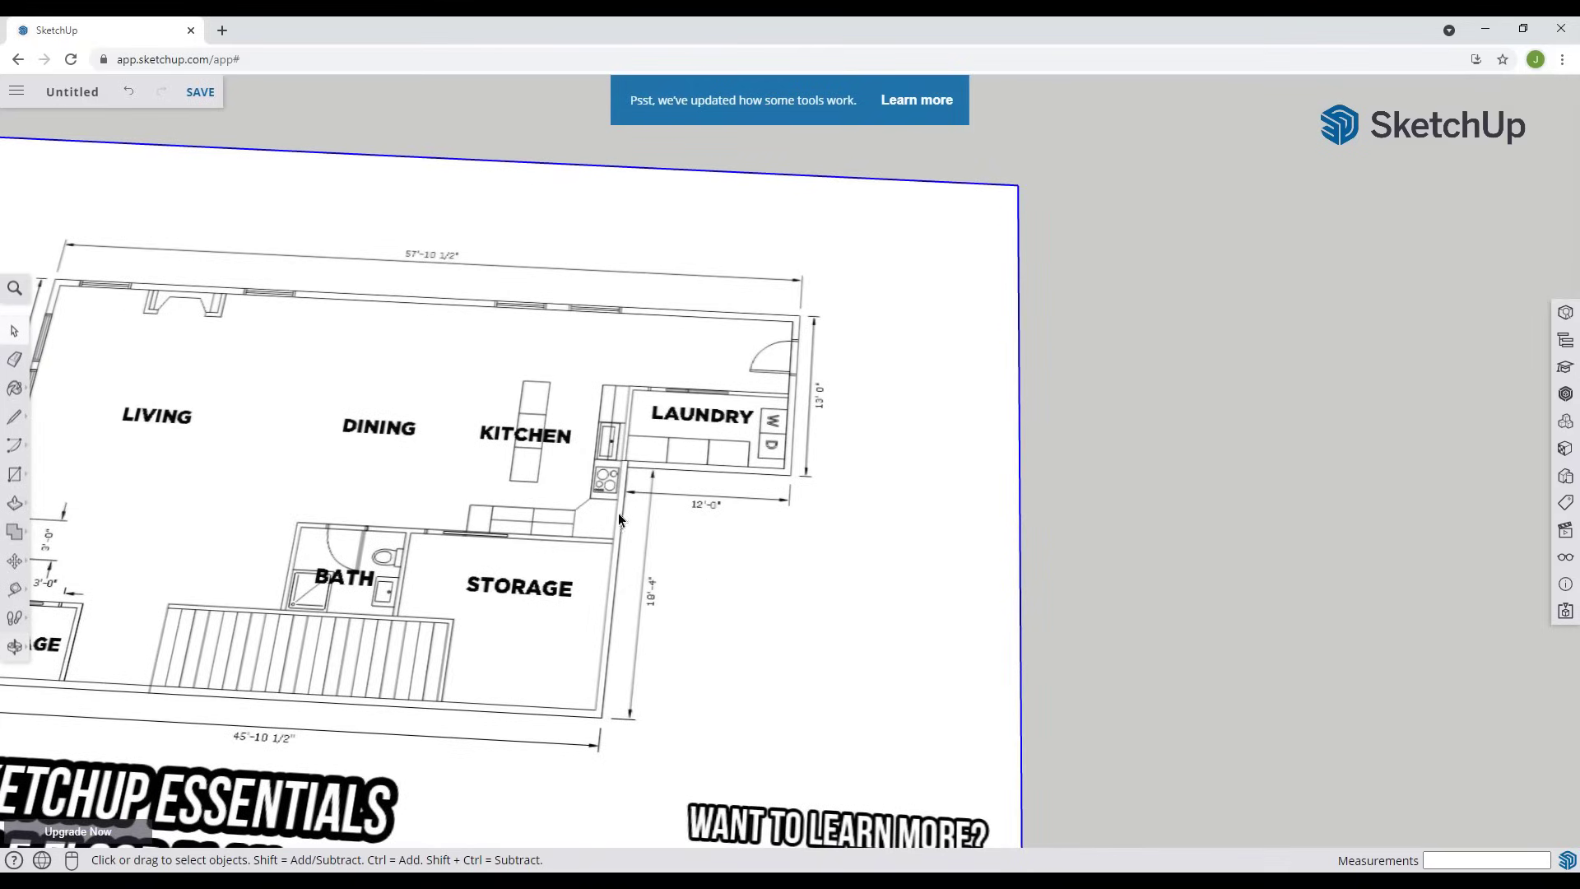
- Measure the 12'-0" dimension line below the laundry room end to end using Tape Measure with guide creation off
left_click(15, 591)
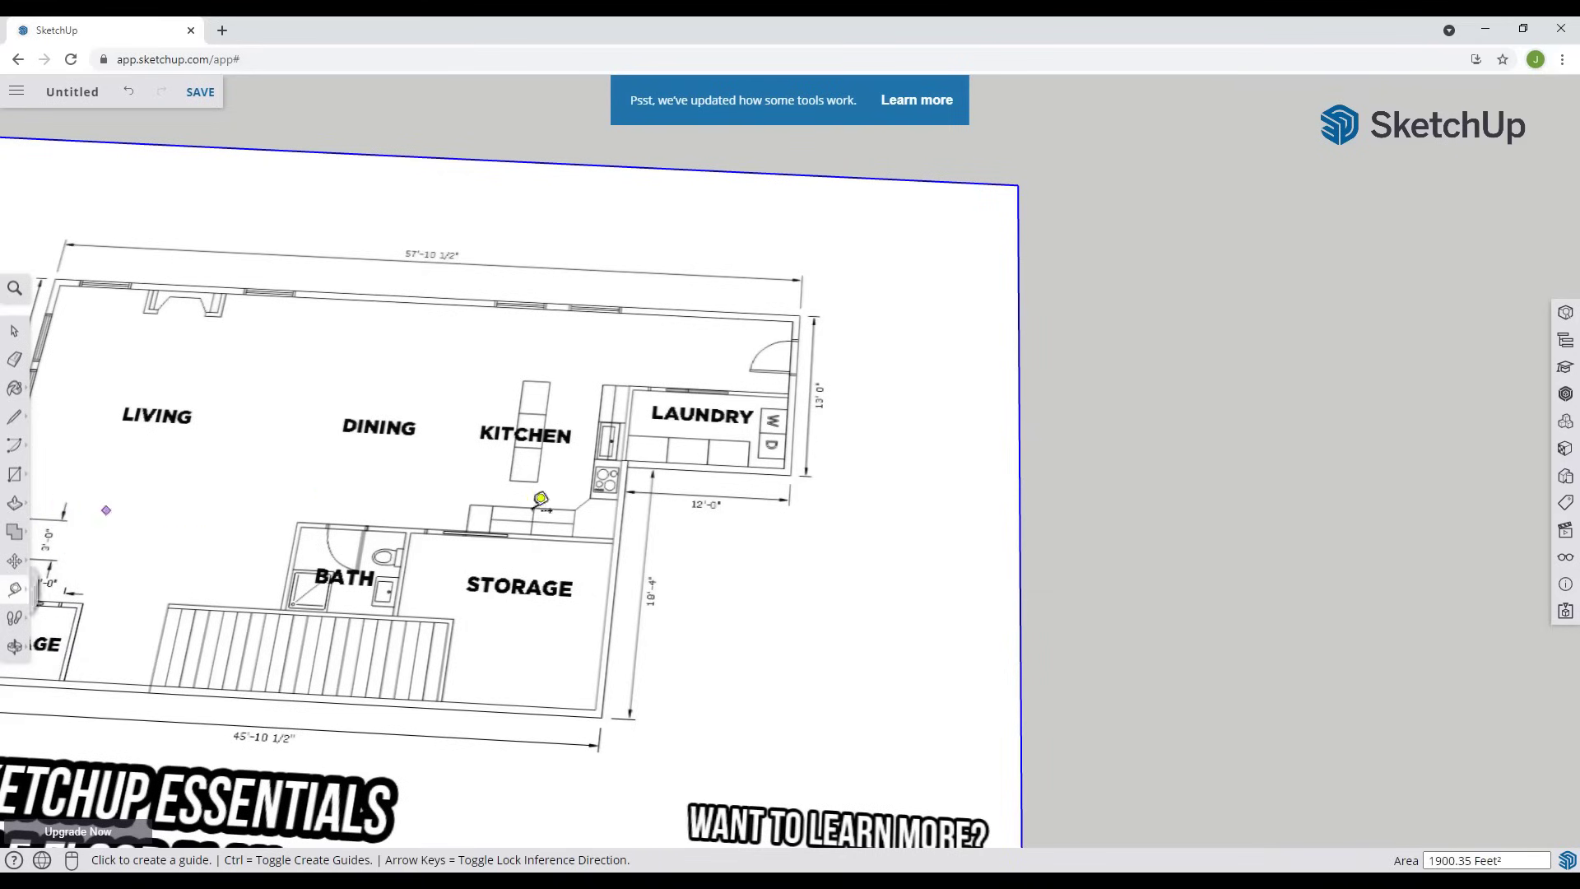
key("ctrl")
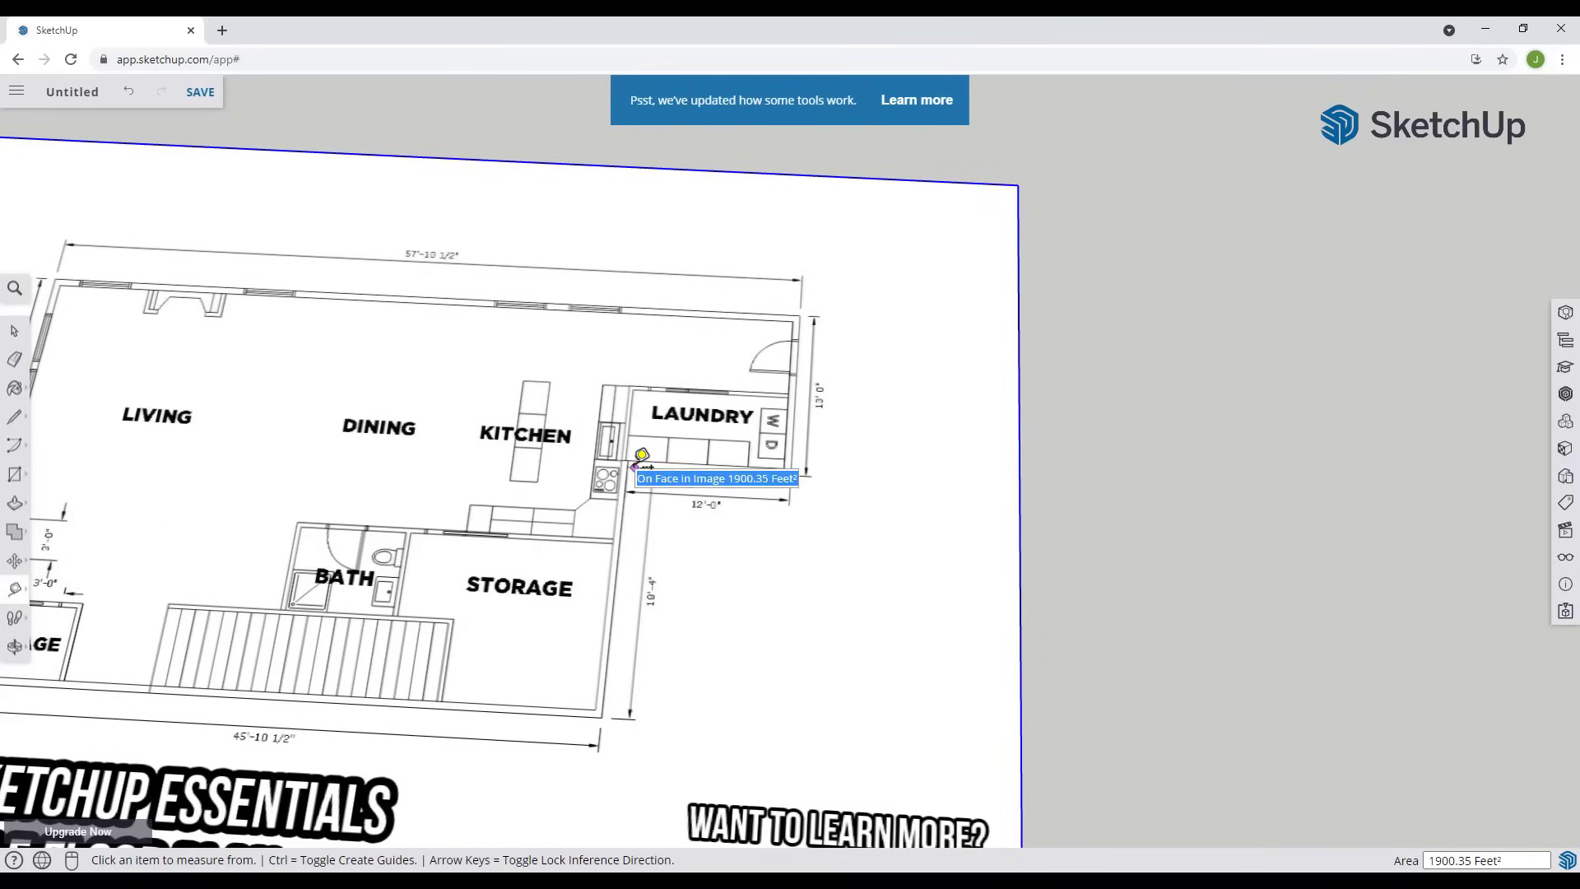
key("ctrl")
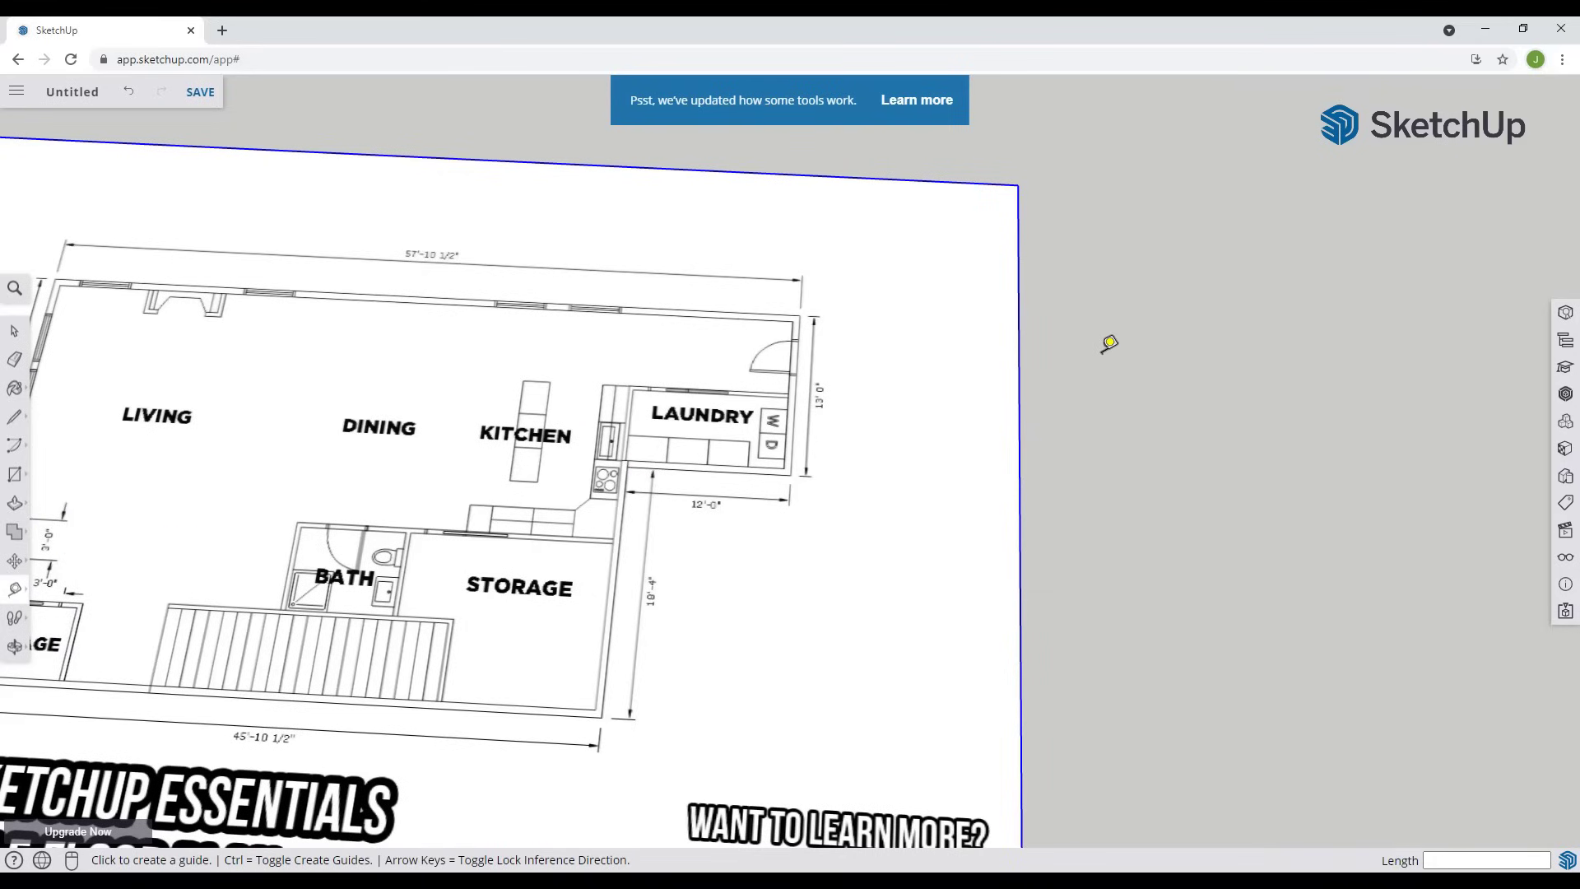
key("ctrl")
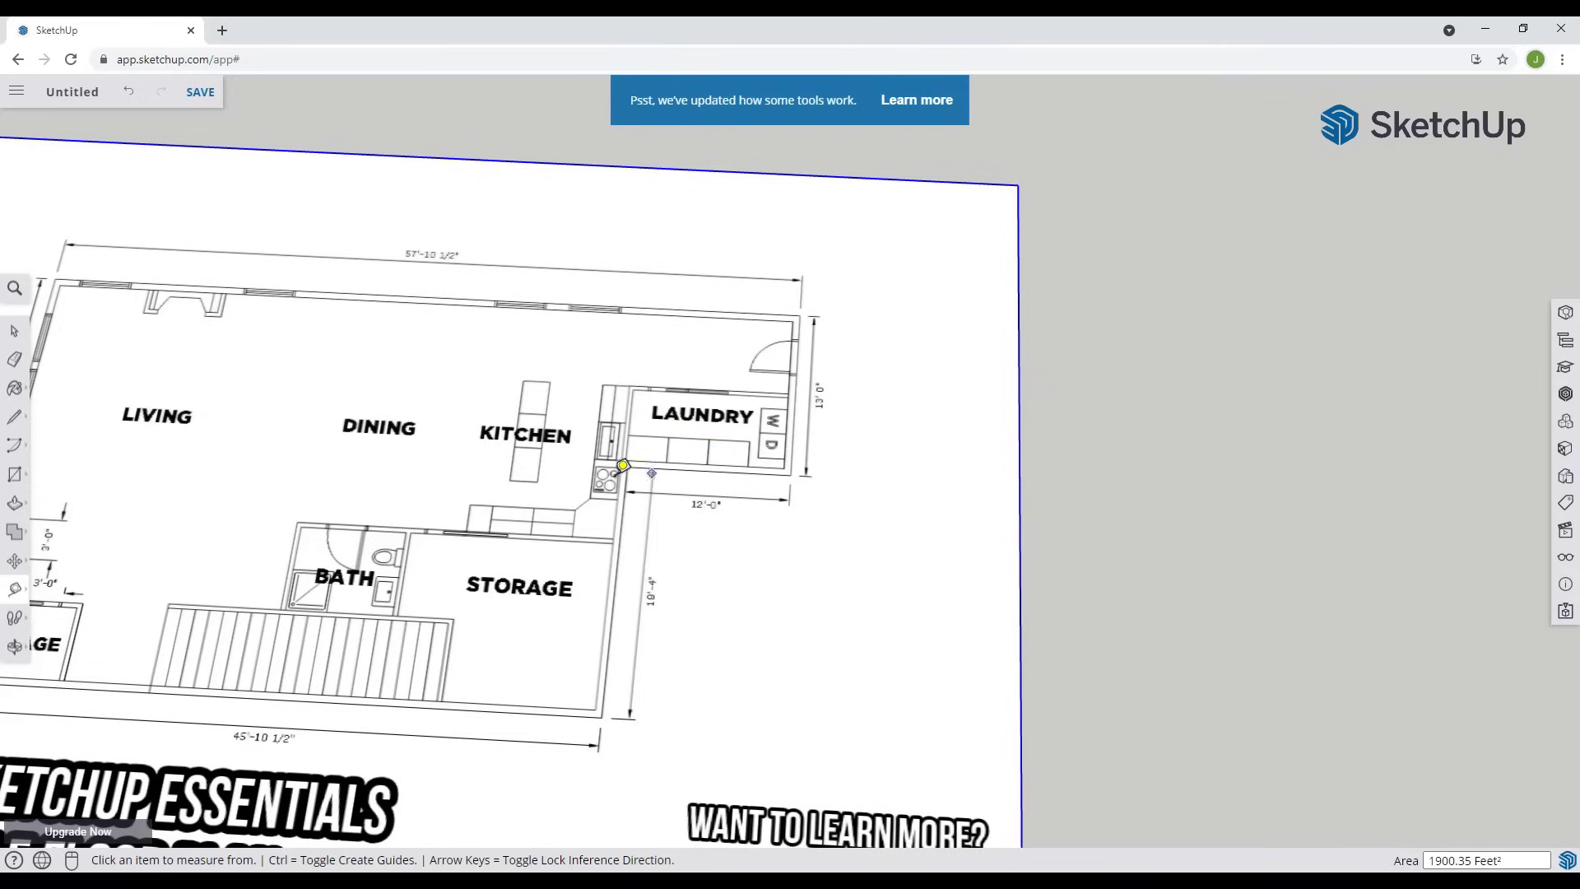
scroll(634, 493, "up", 10)
scroll(644, 497, "up", 1)
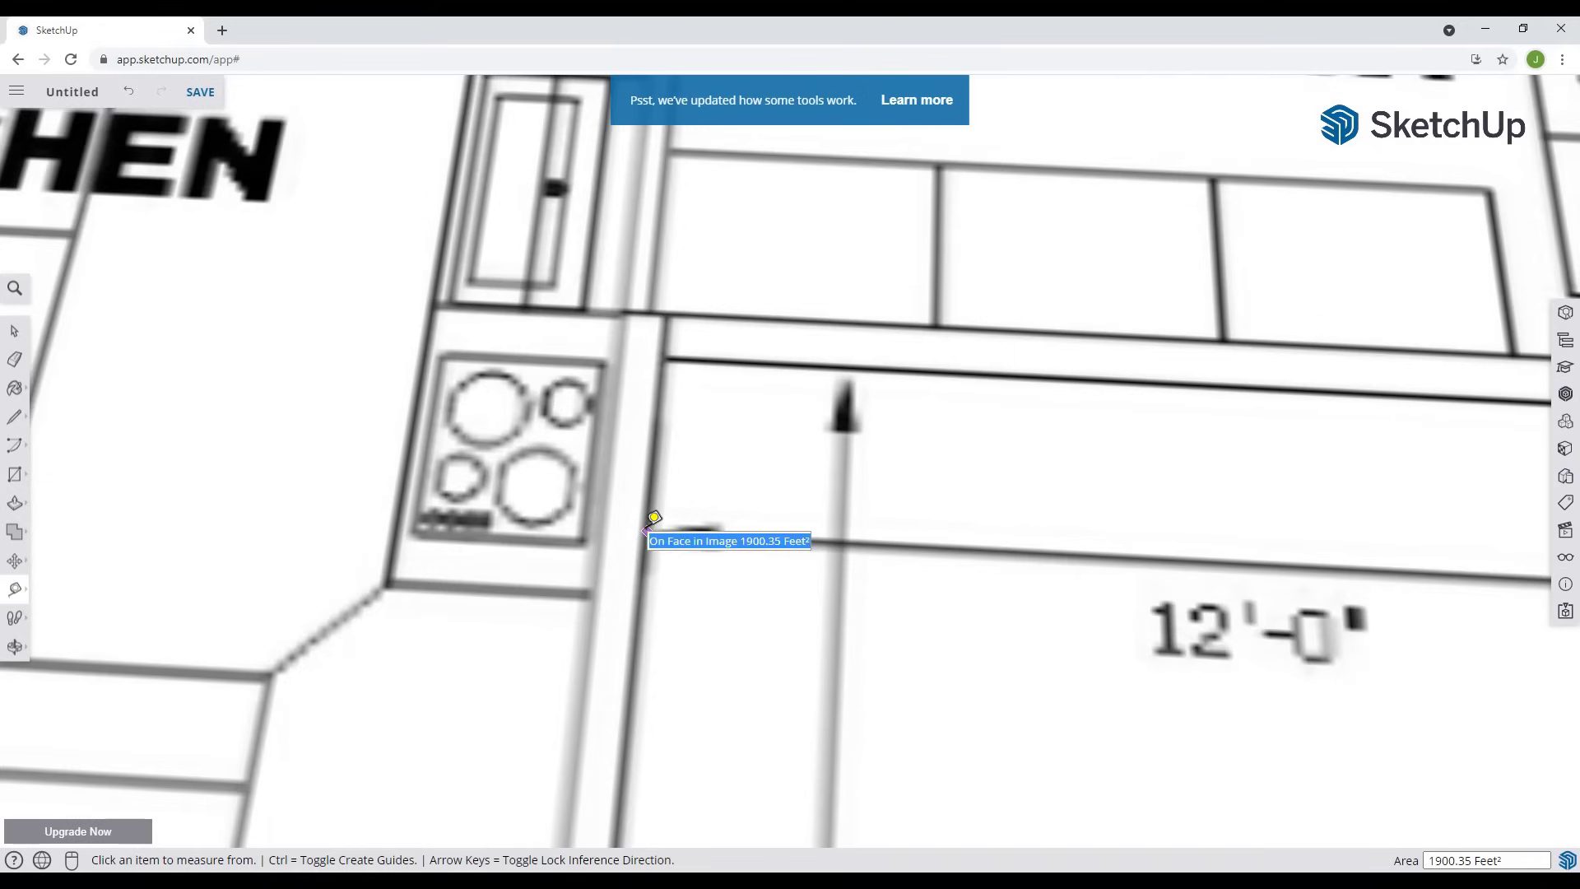
left_click(650, 517)
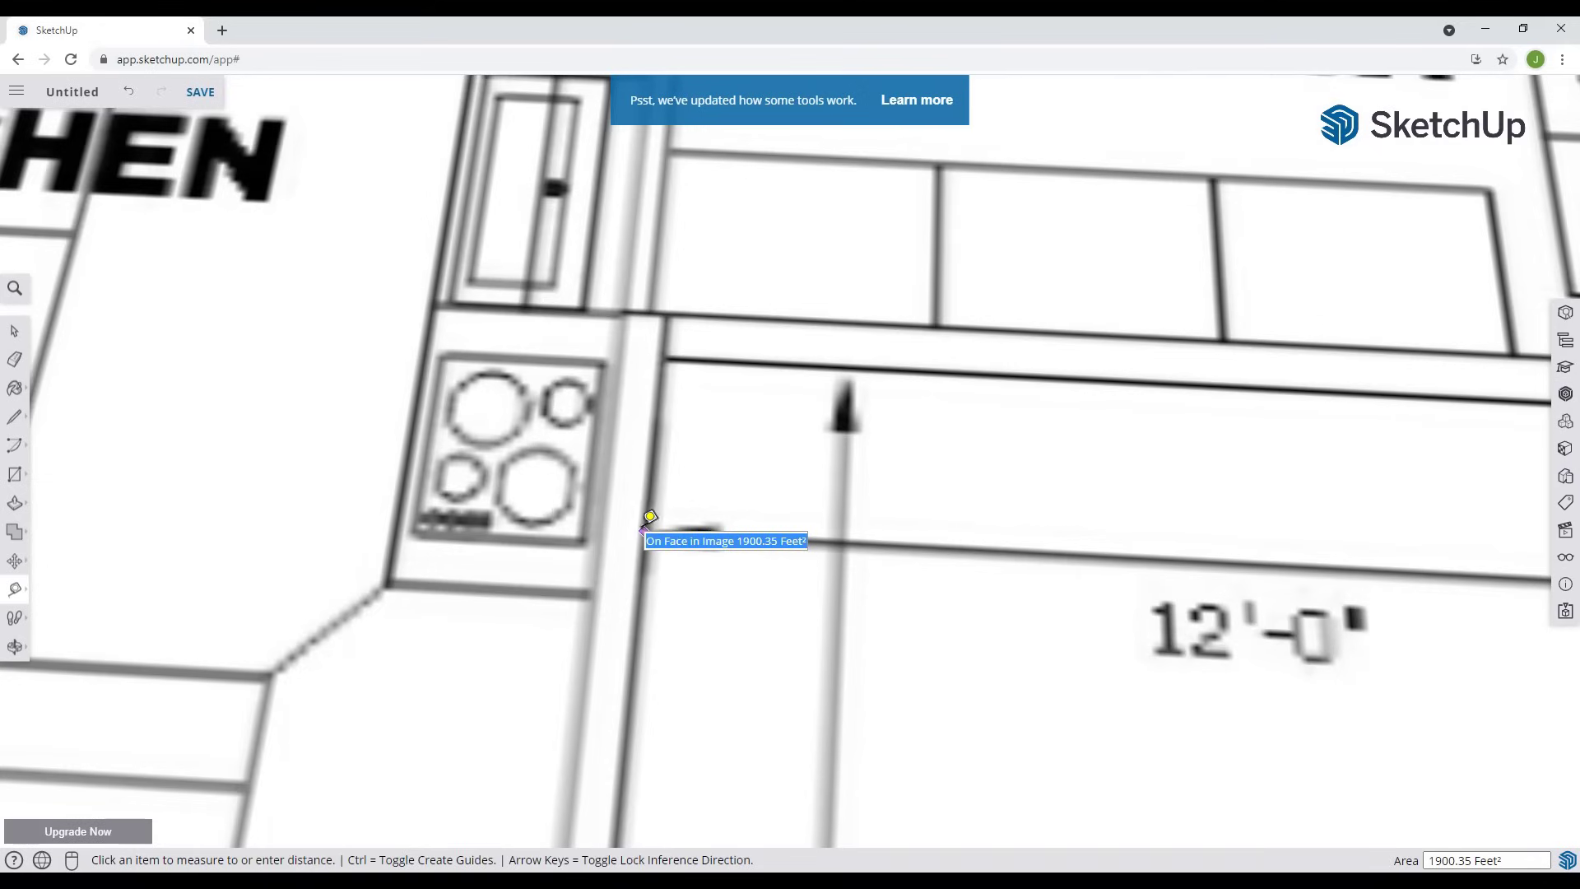
scroll(646, 519, "down", 5)
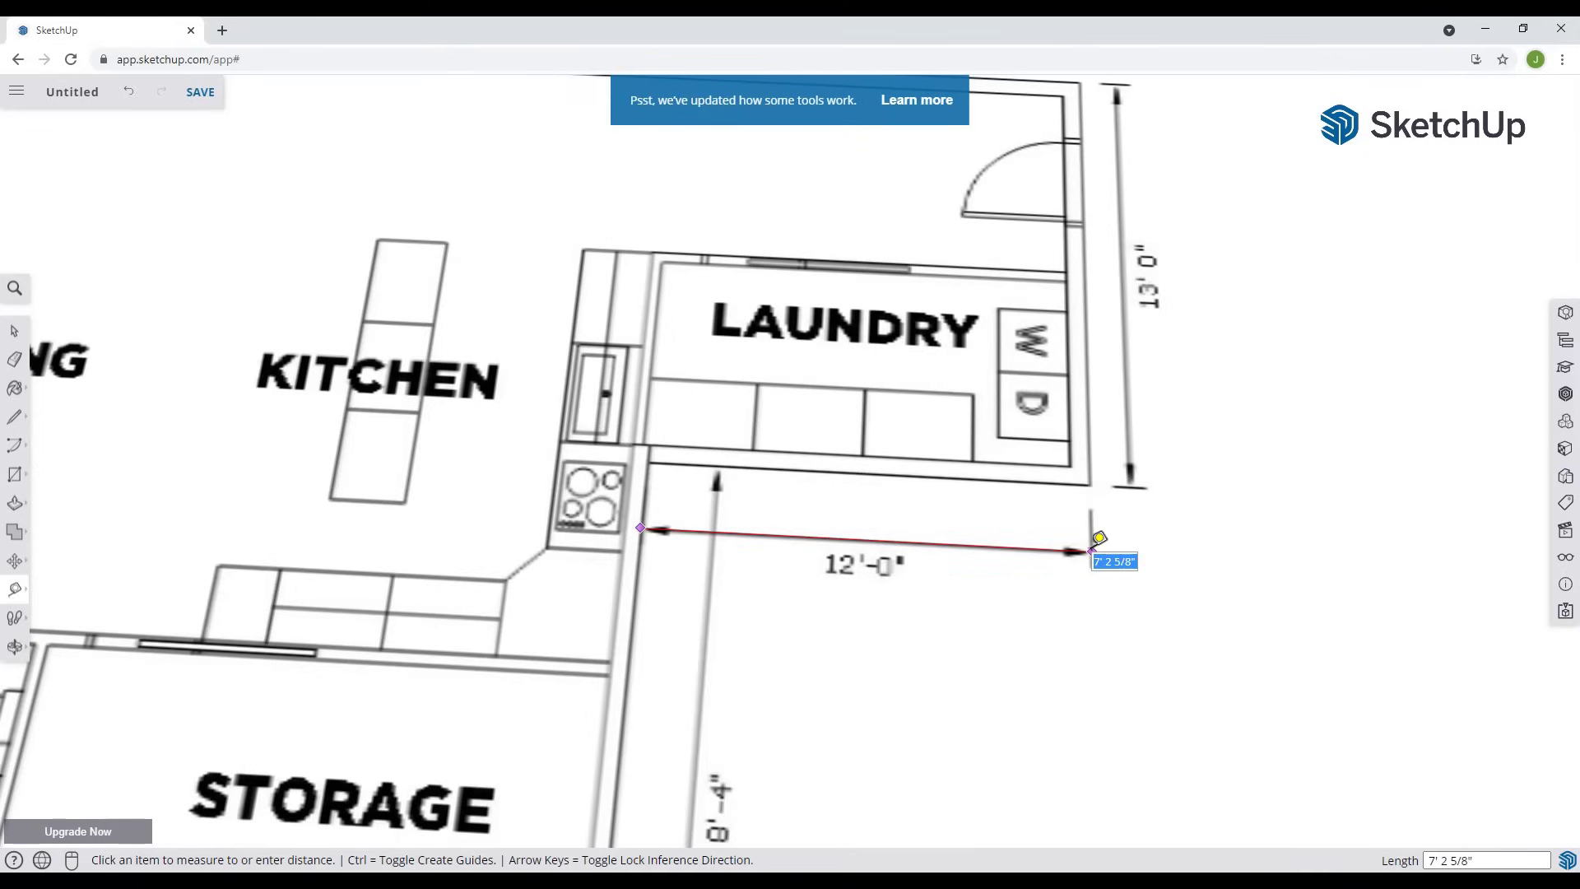
left_click(1099, 537)
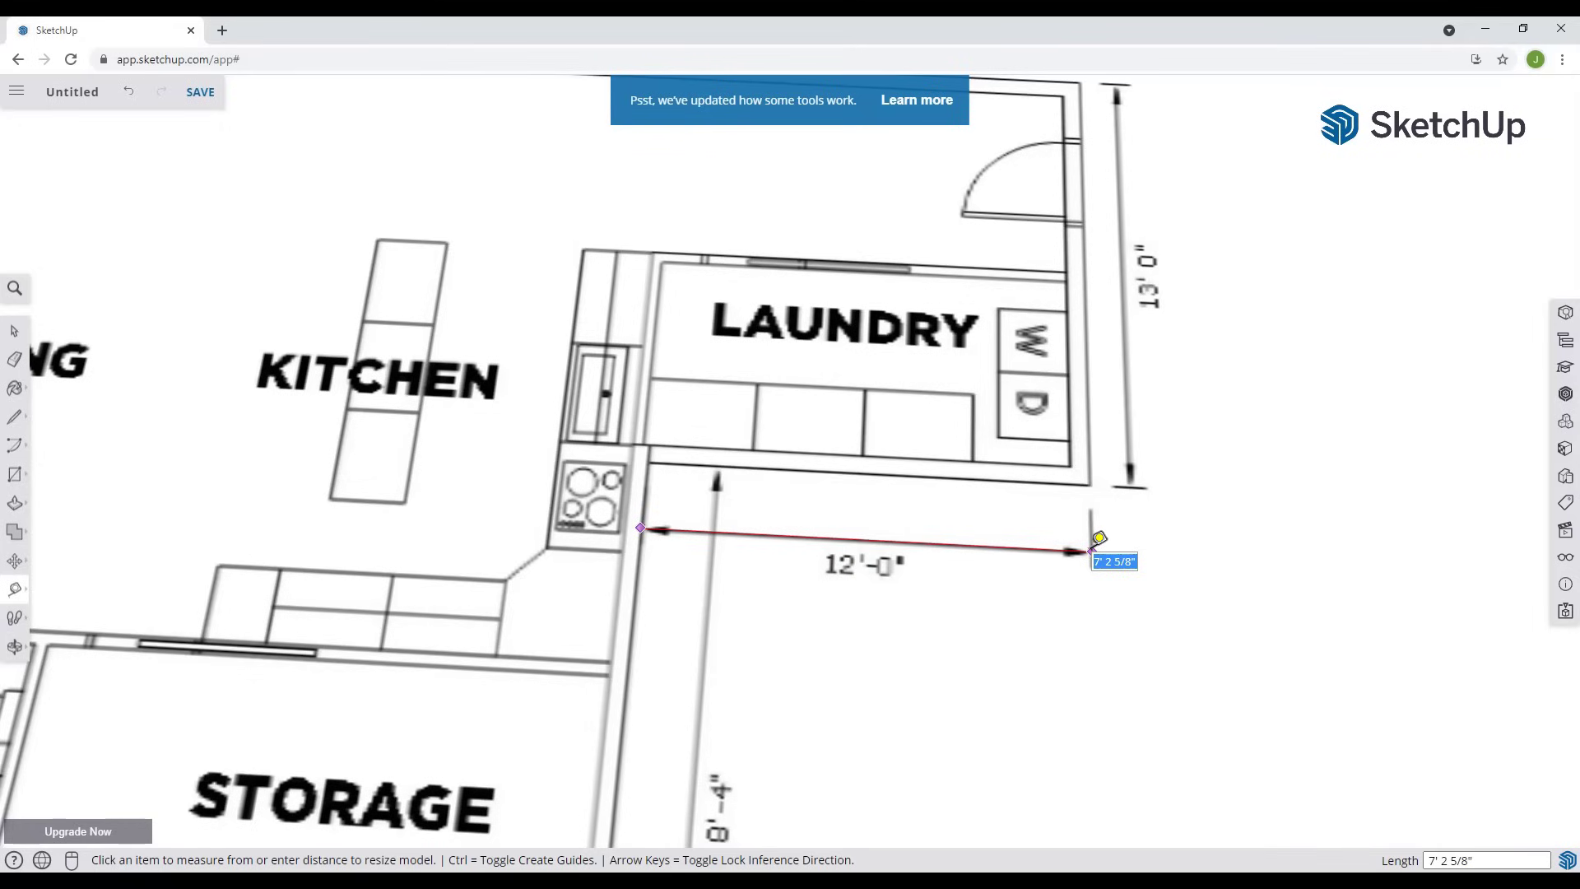
- Set the measured length to 12' and accept resizing the whole model
type("12")
key("Return")
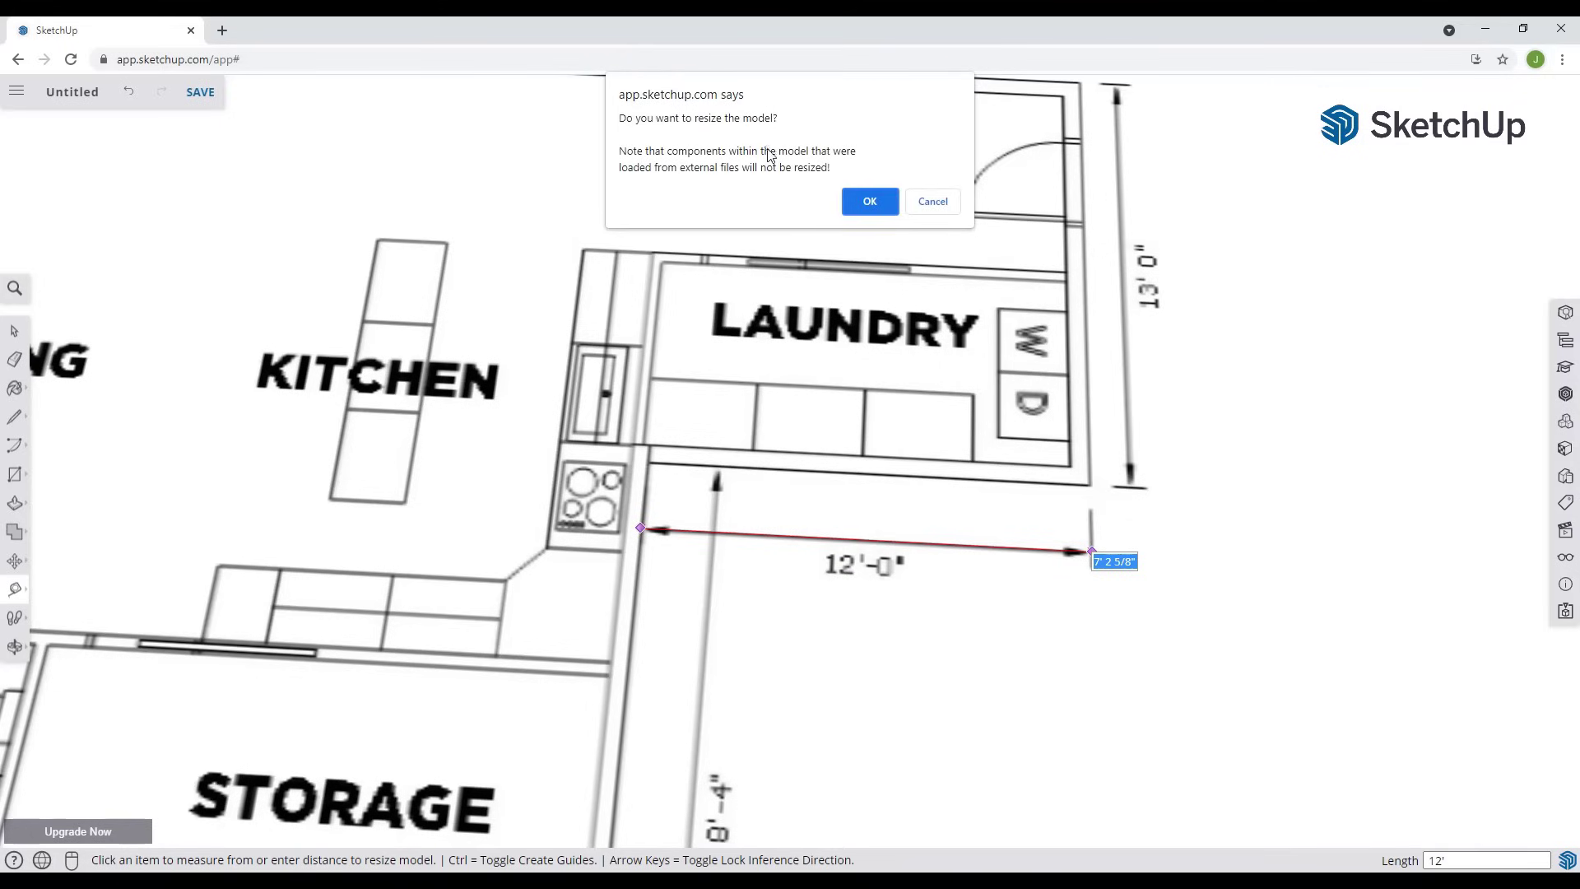
left_click(868, 200)
- Check the new scale by measuring the 12'-0" dimension line below the laundry room again with Tape Measure
scroll(782, 490, "down", 5)
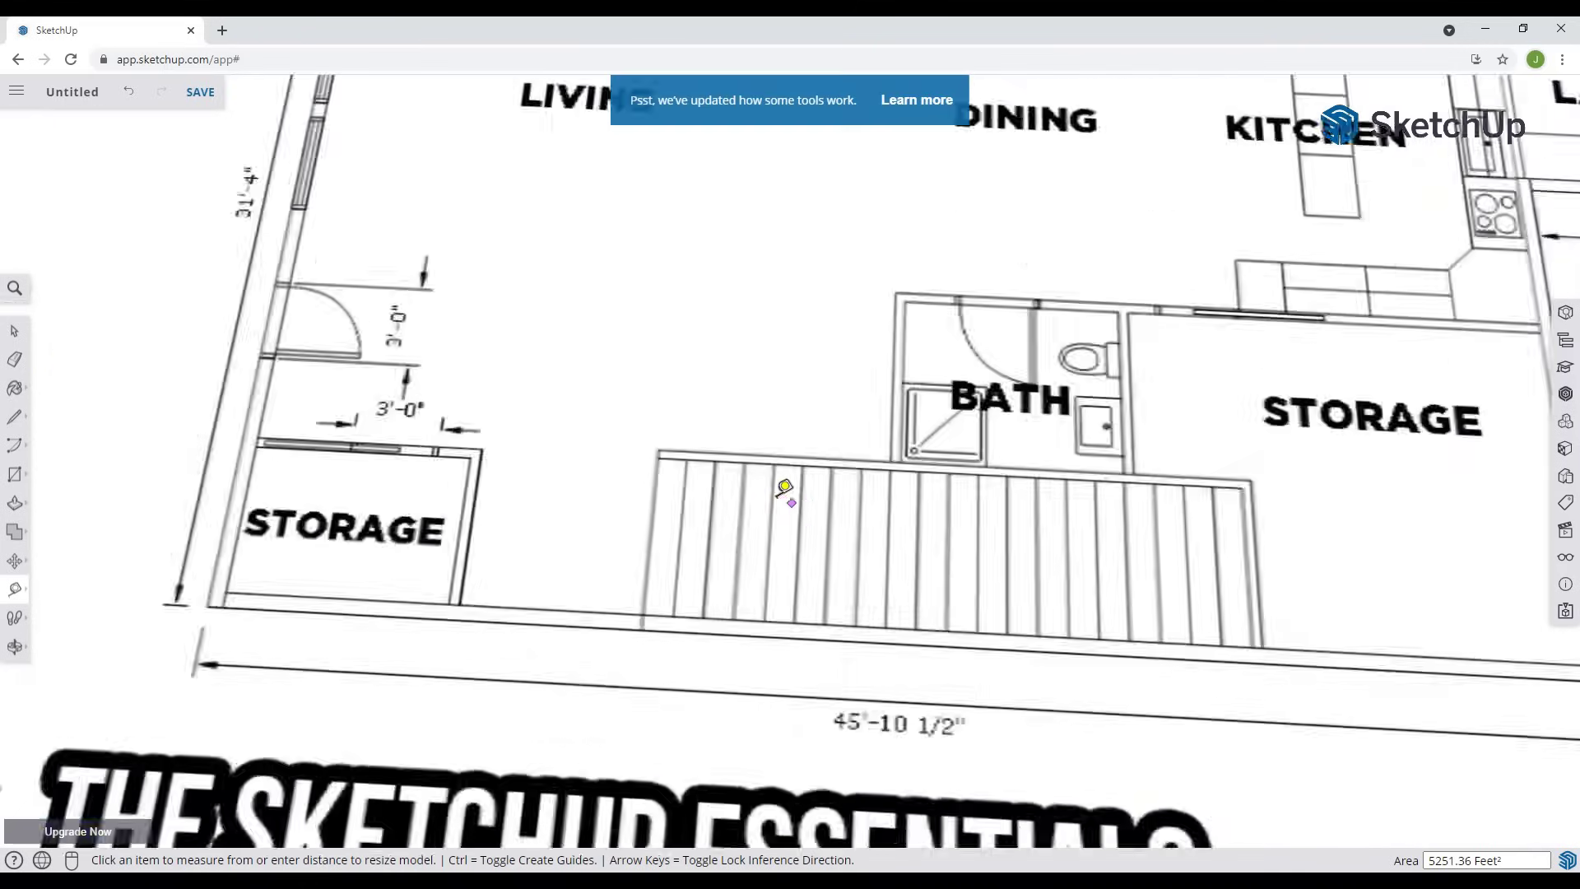
key("space")
scroll(827, 426, "up", 8)
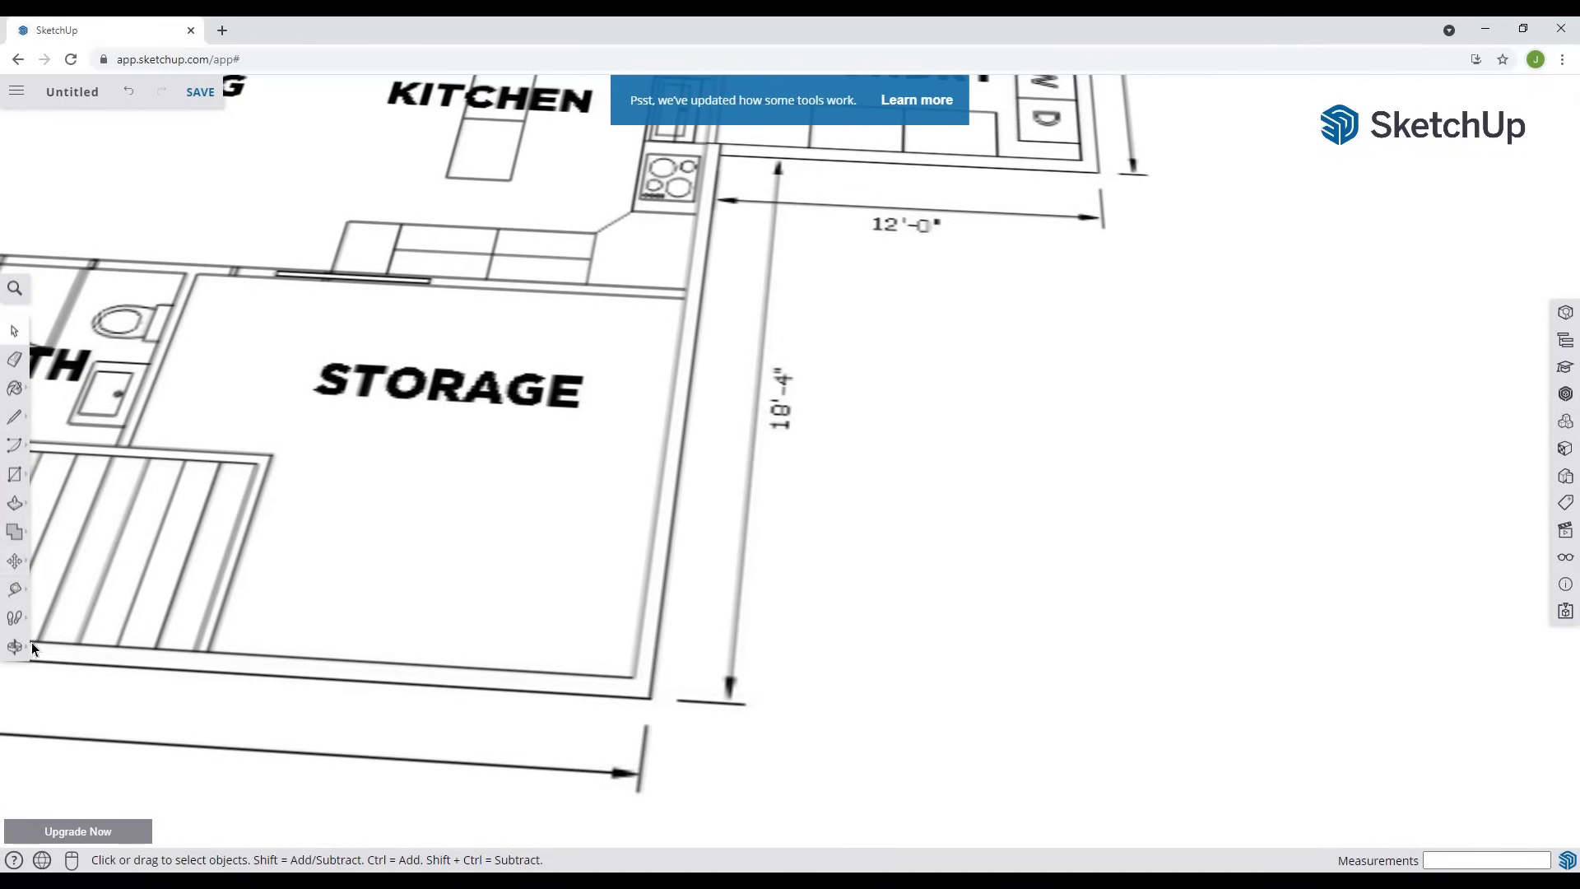
left_click(15, 589)
left_click(713, 200)
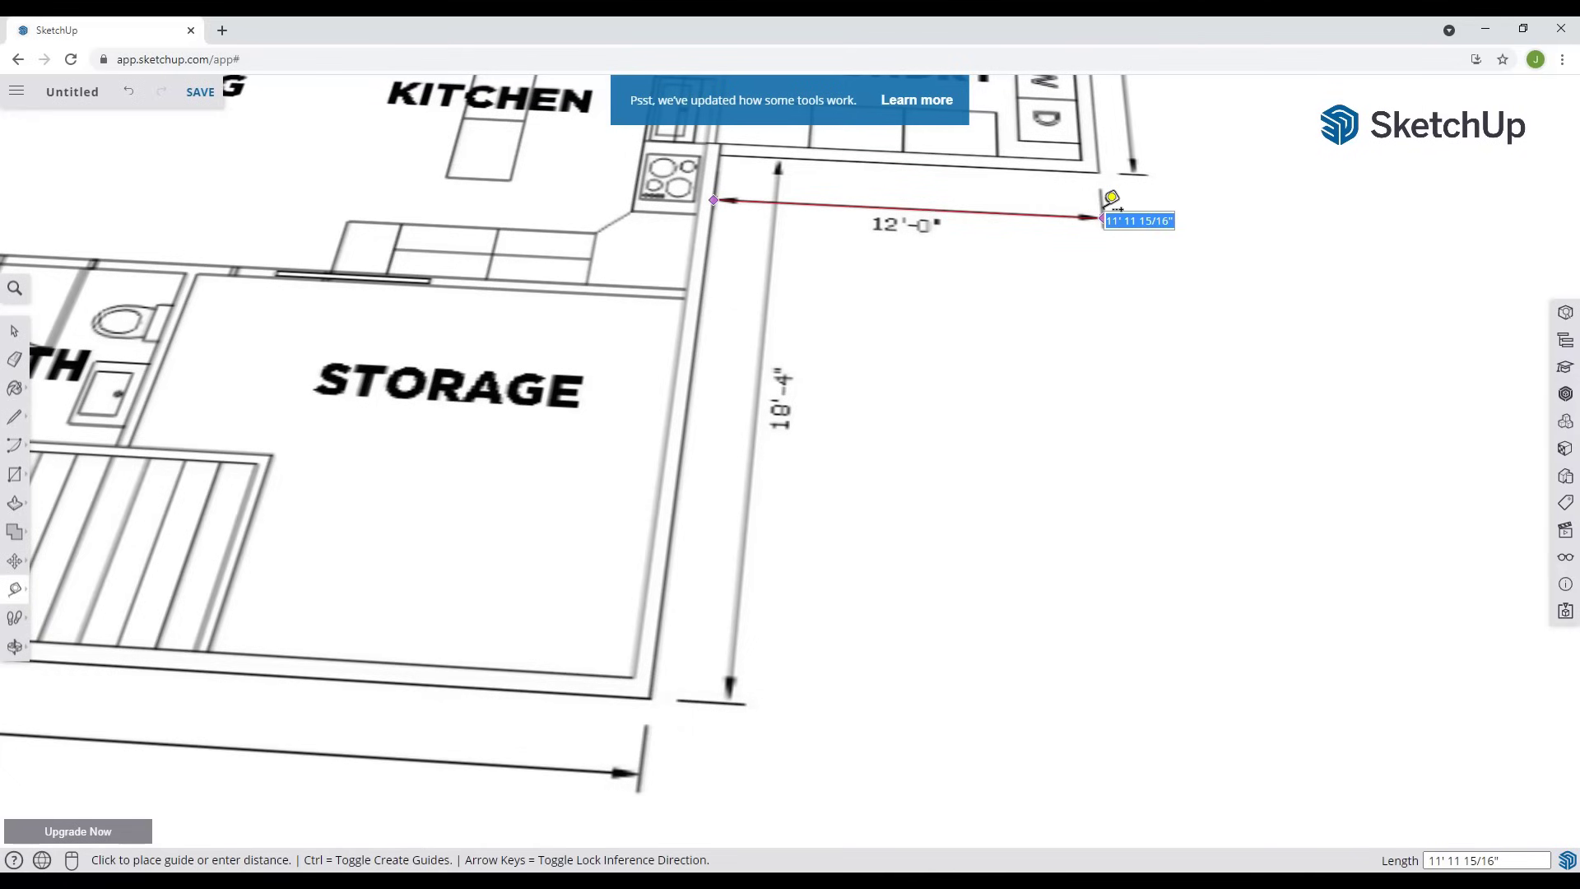
key("space")
scroll(1056, 245, "down", 10)
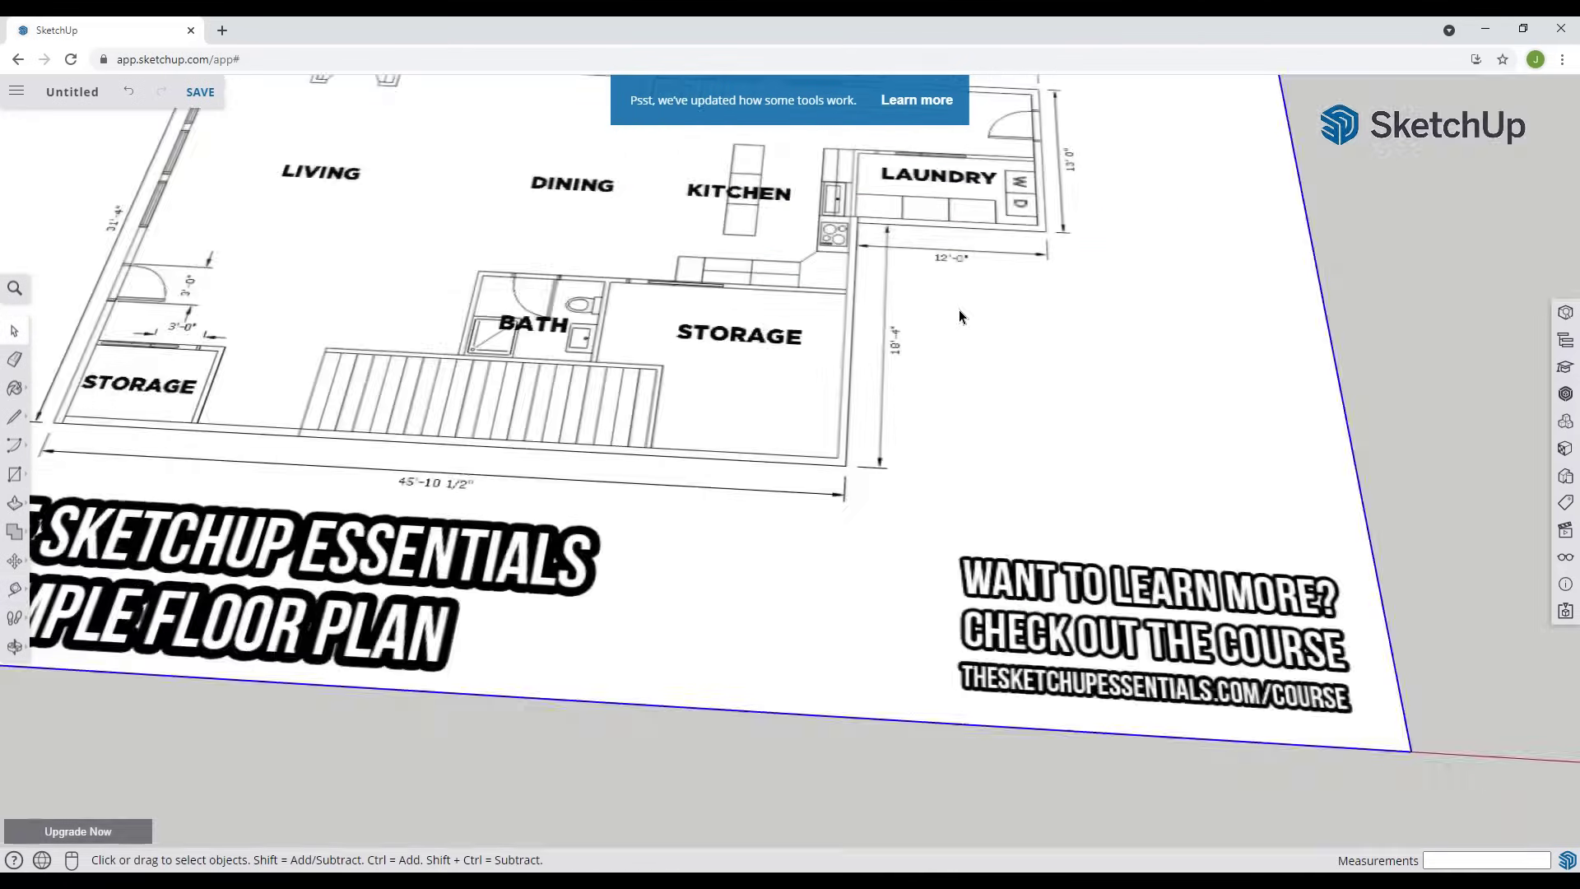
middle_click_drag(954, 230, 993, 397)
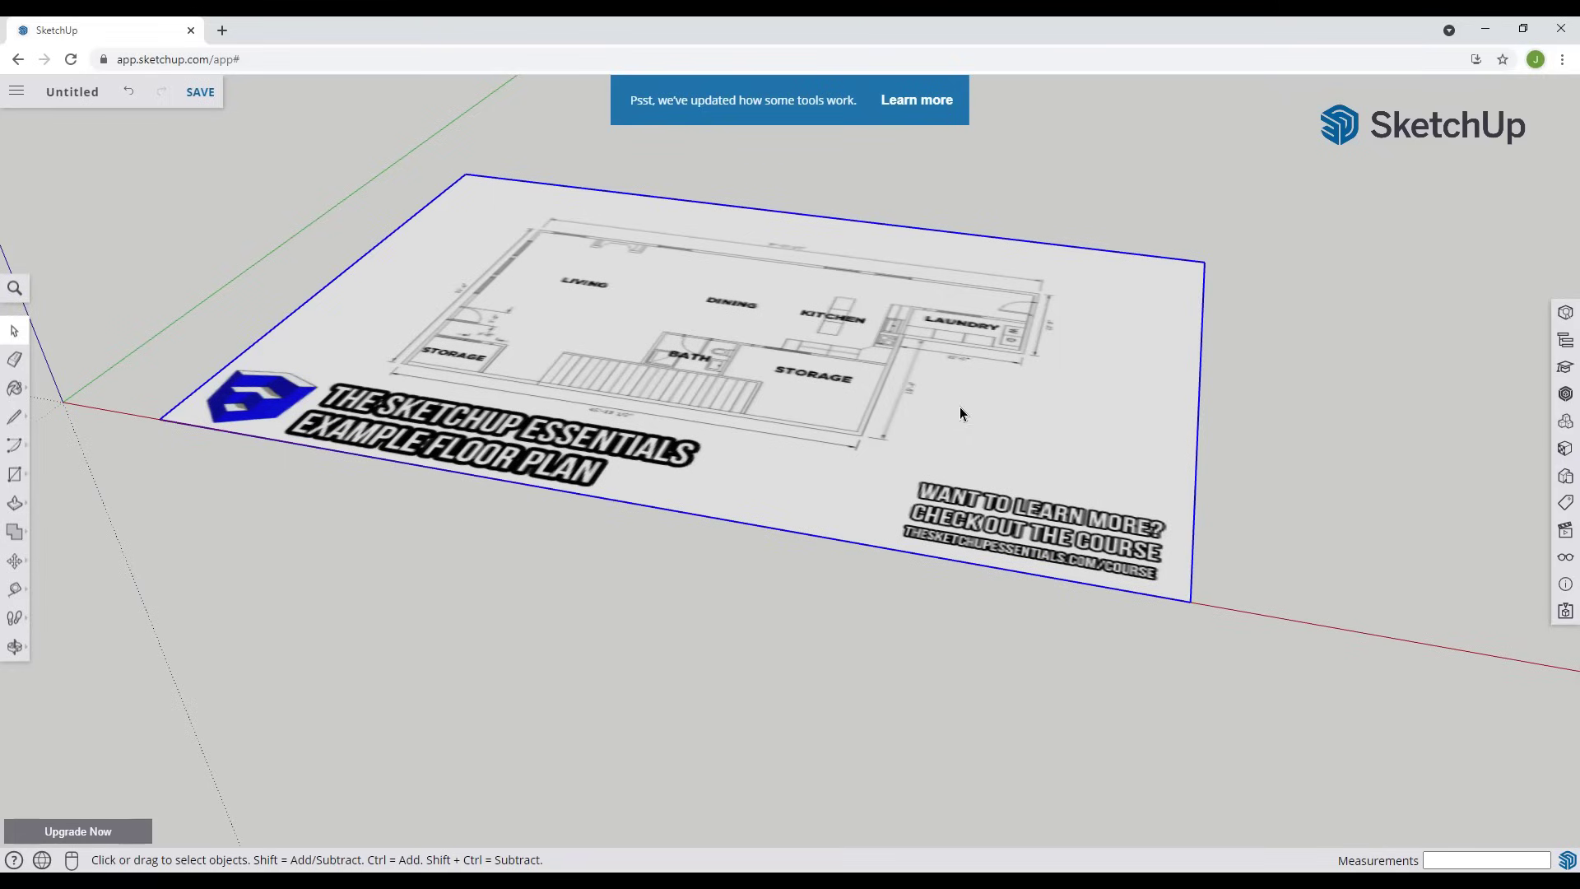
middle_click_drag(959, 411, 752, 391)
scroll(713, 383, "down", 5)
scroll(1054, 387, "up", 4)
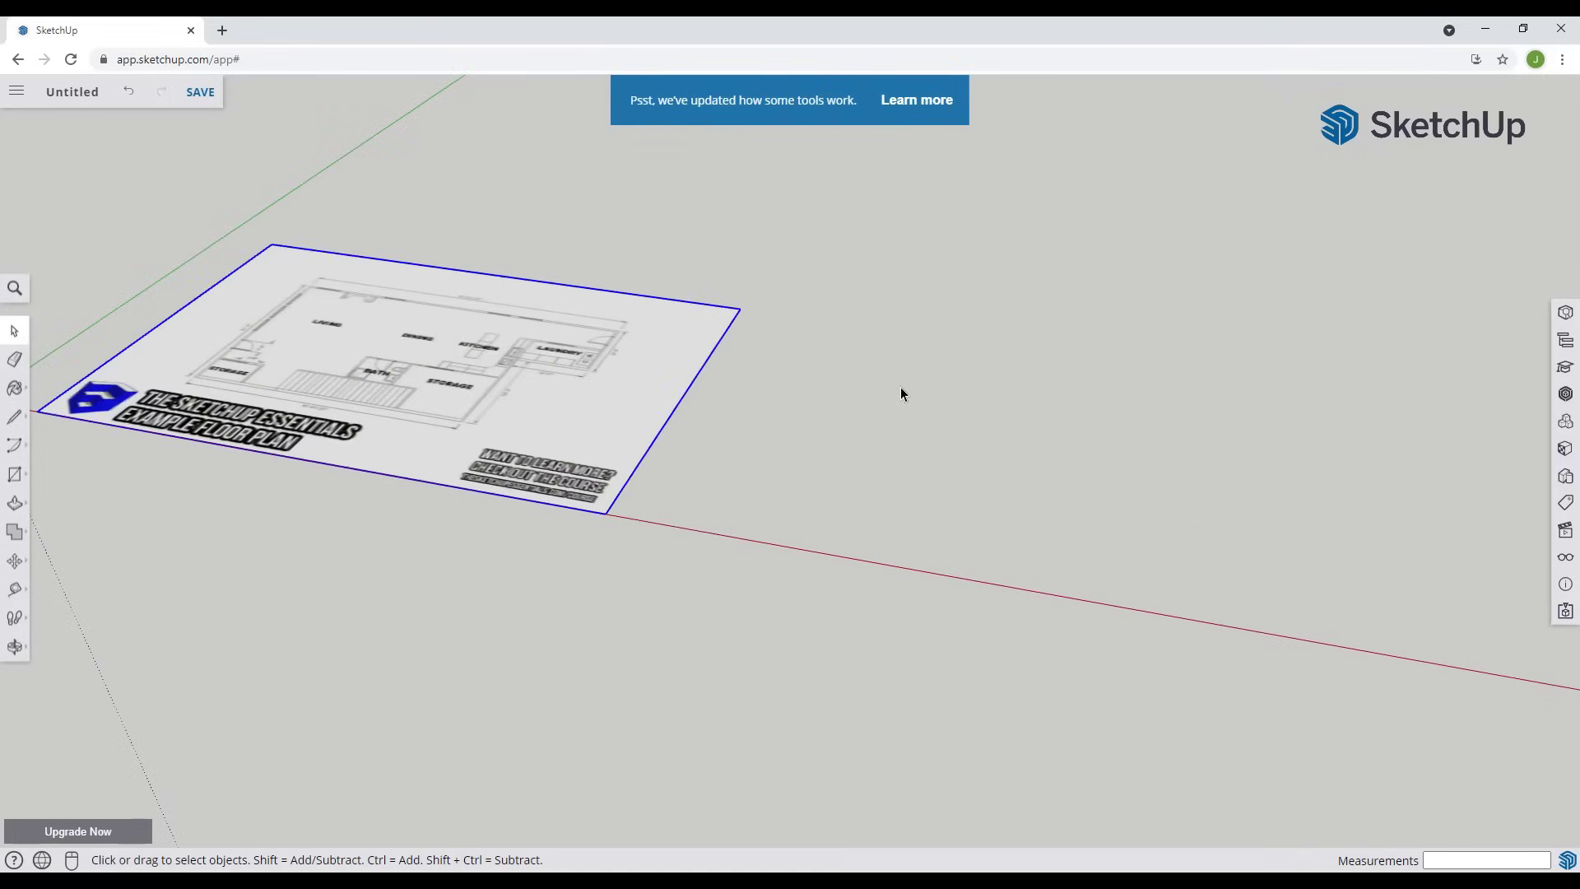
- Draw a rectangle flat on the ground beside the floor plan image, just behind the red axis
scroll(822, 367, "down", 1)
middle_click_drag(783, 374, 919, 366)
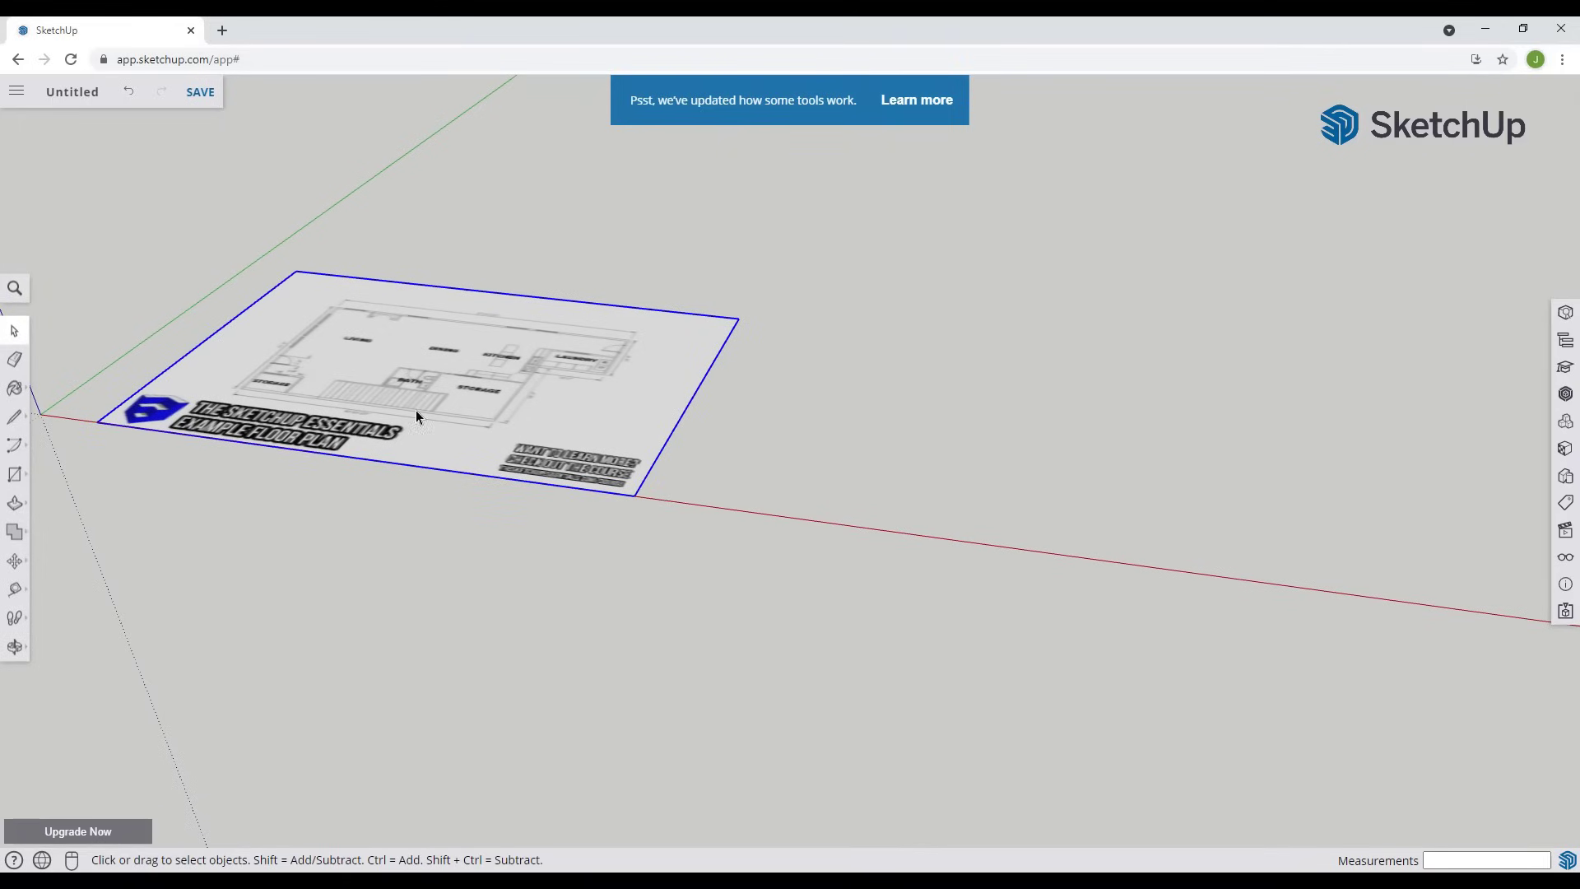
key("r")
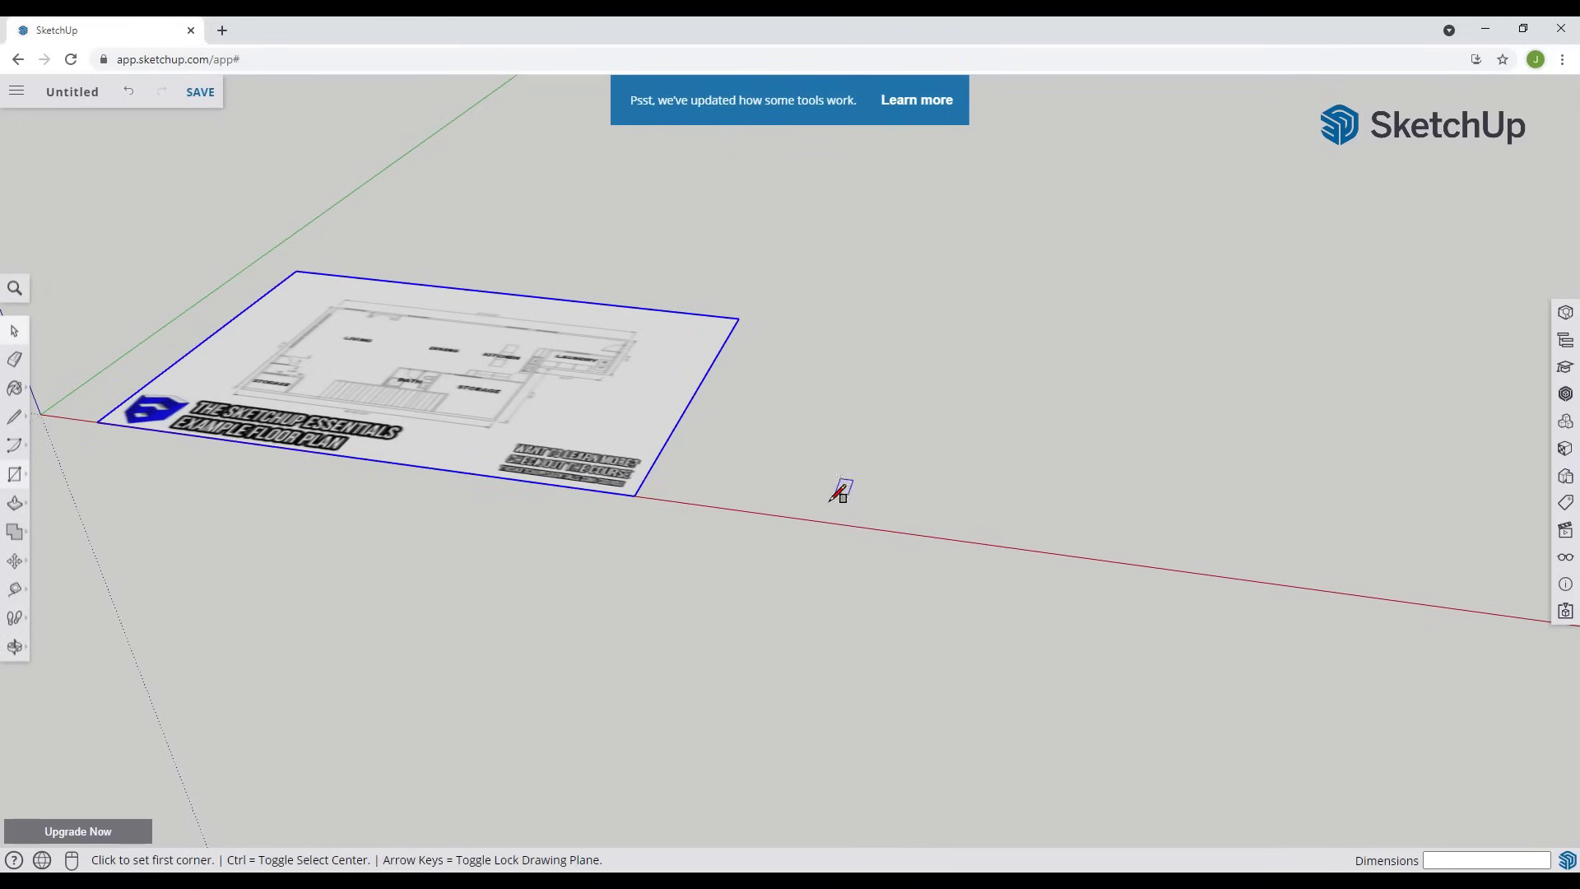
left_click(823, 509)
left_click(1121, 391)
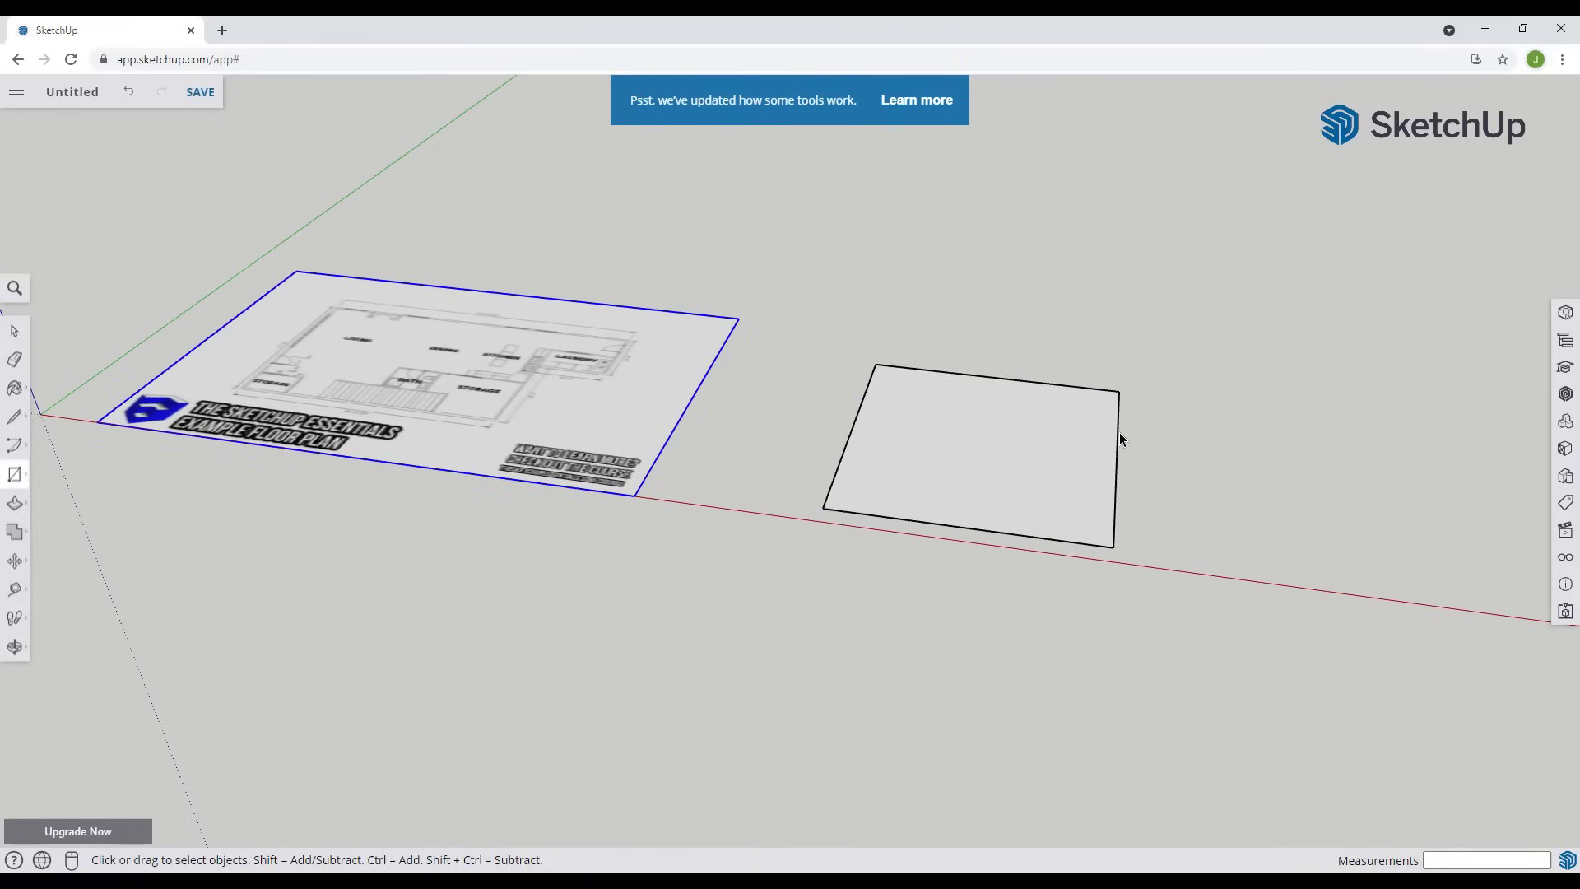
- Offset the rectangle's edges inward by about 1' to form a narrow border around it
key("f")
left_click(1110, 444)
left_click(1113, 444)
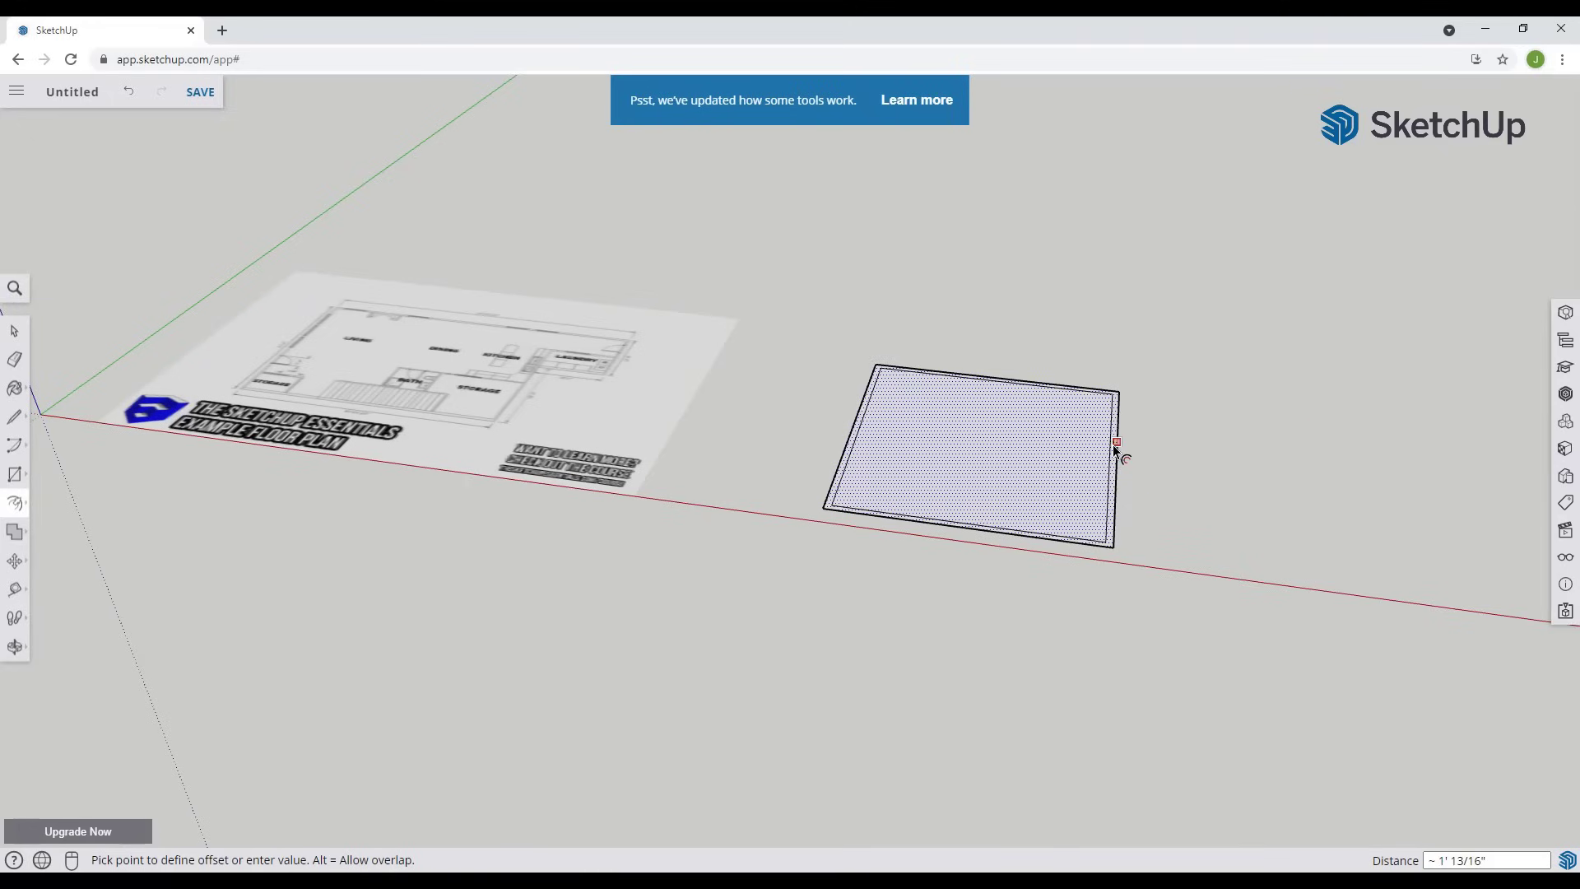
key("space")
- Push/Pull the border upward to form walls around the rectangular floor
key("p")
left_click(1116, 480)
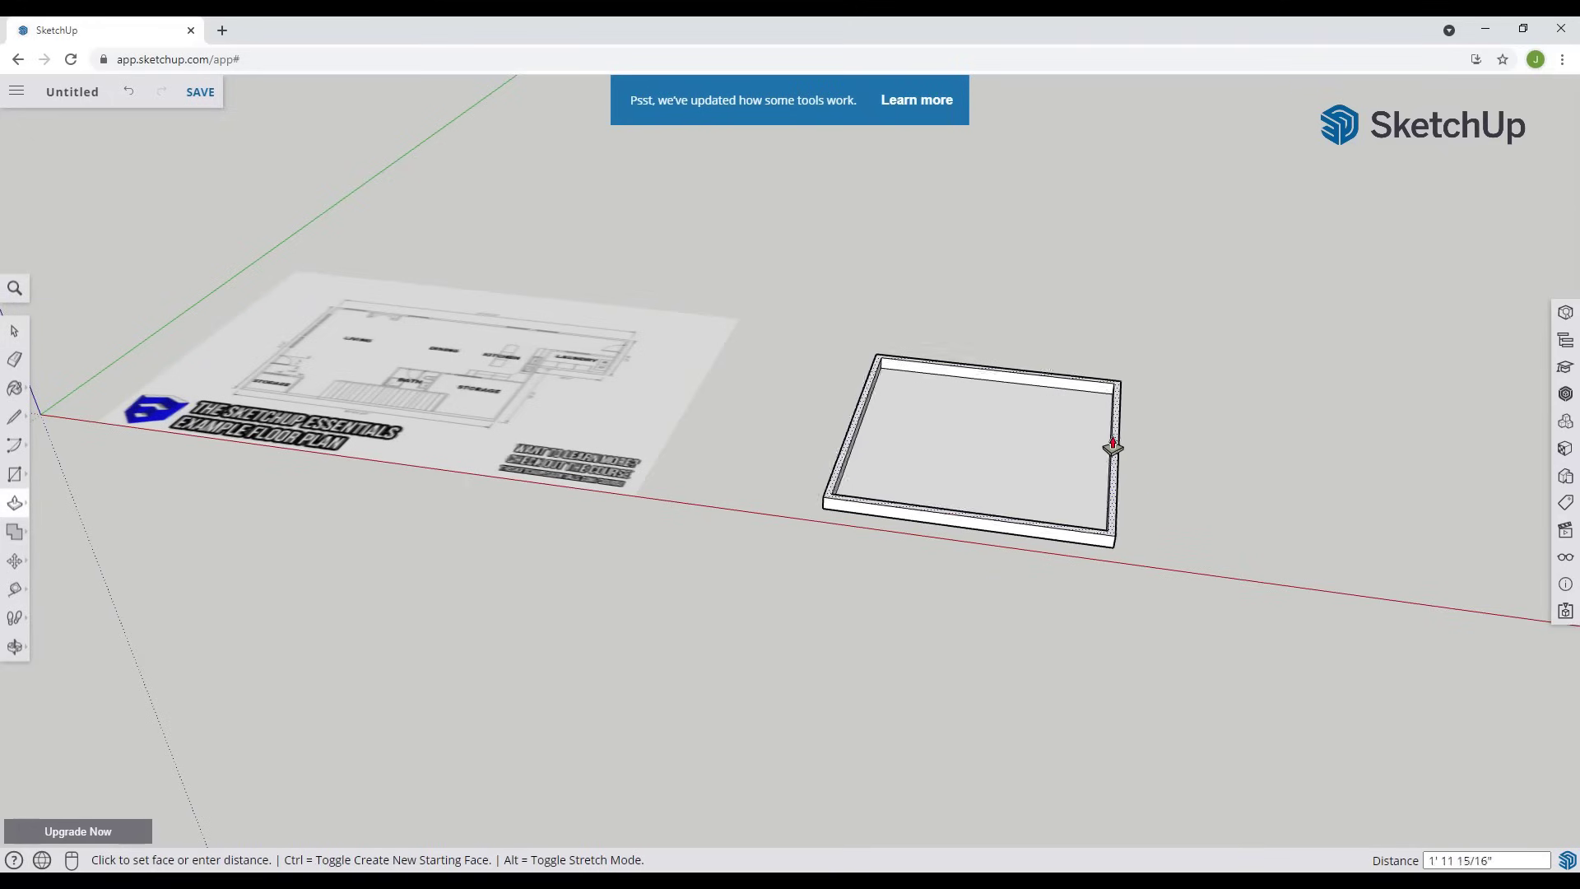
left_click(1114, 395)
middle_click_drag(1114, 395, 1034, 372)
key("space")
scroll(913, 464, "up", 5)
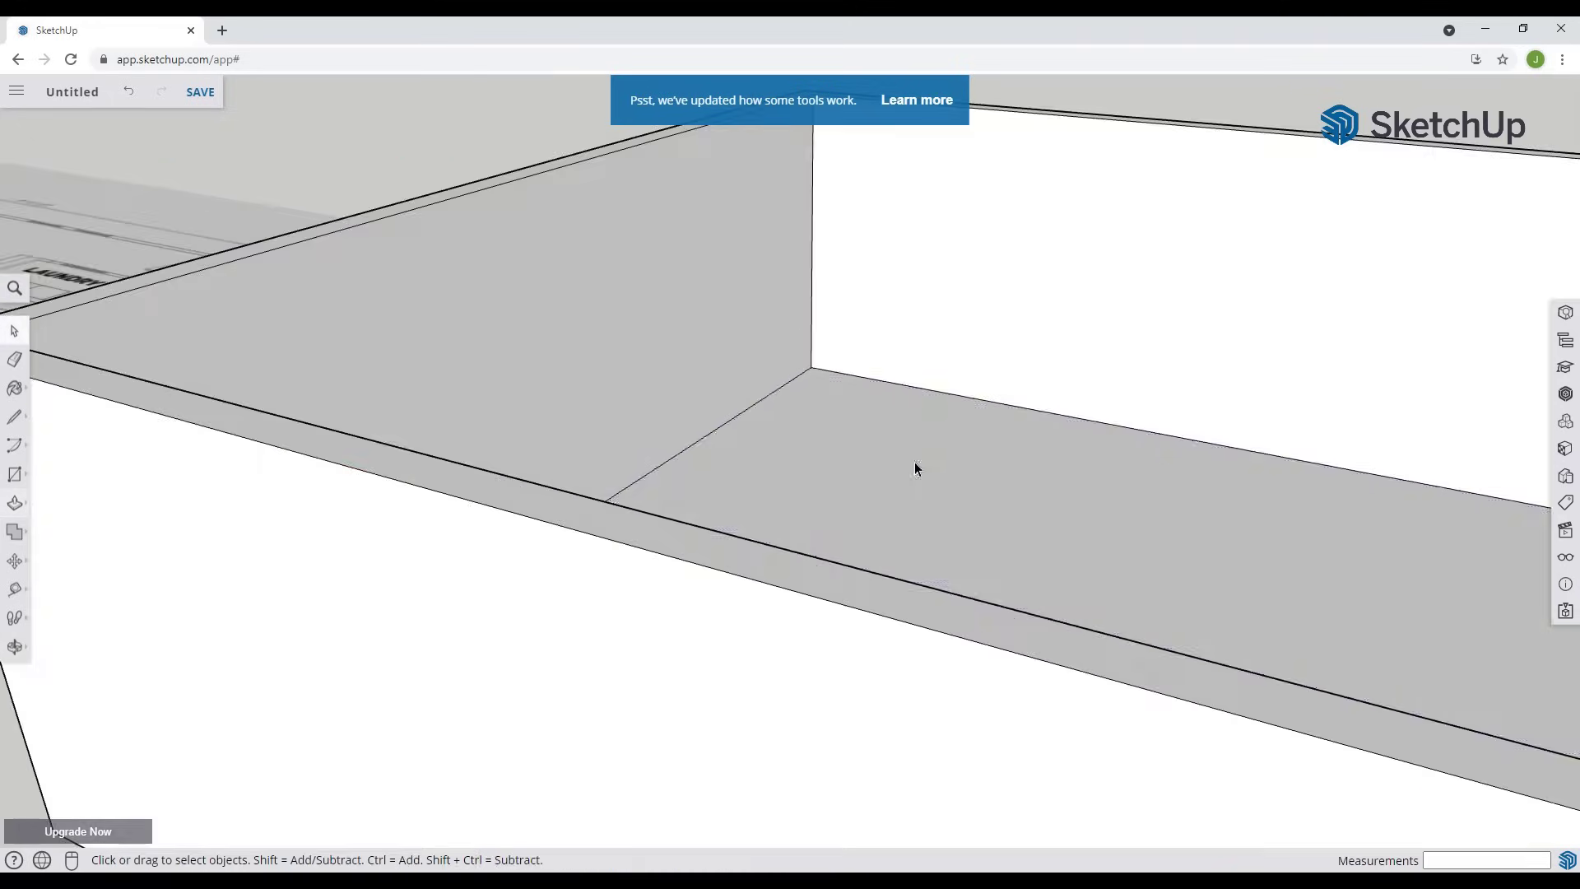
scroll(897, 466, "down", 5)
left_click(890, 468)
scroll(967, 412, "up", 3)
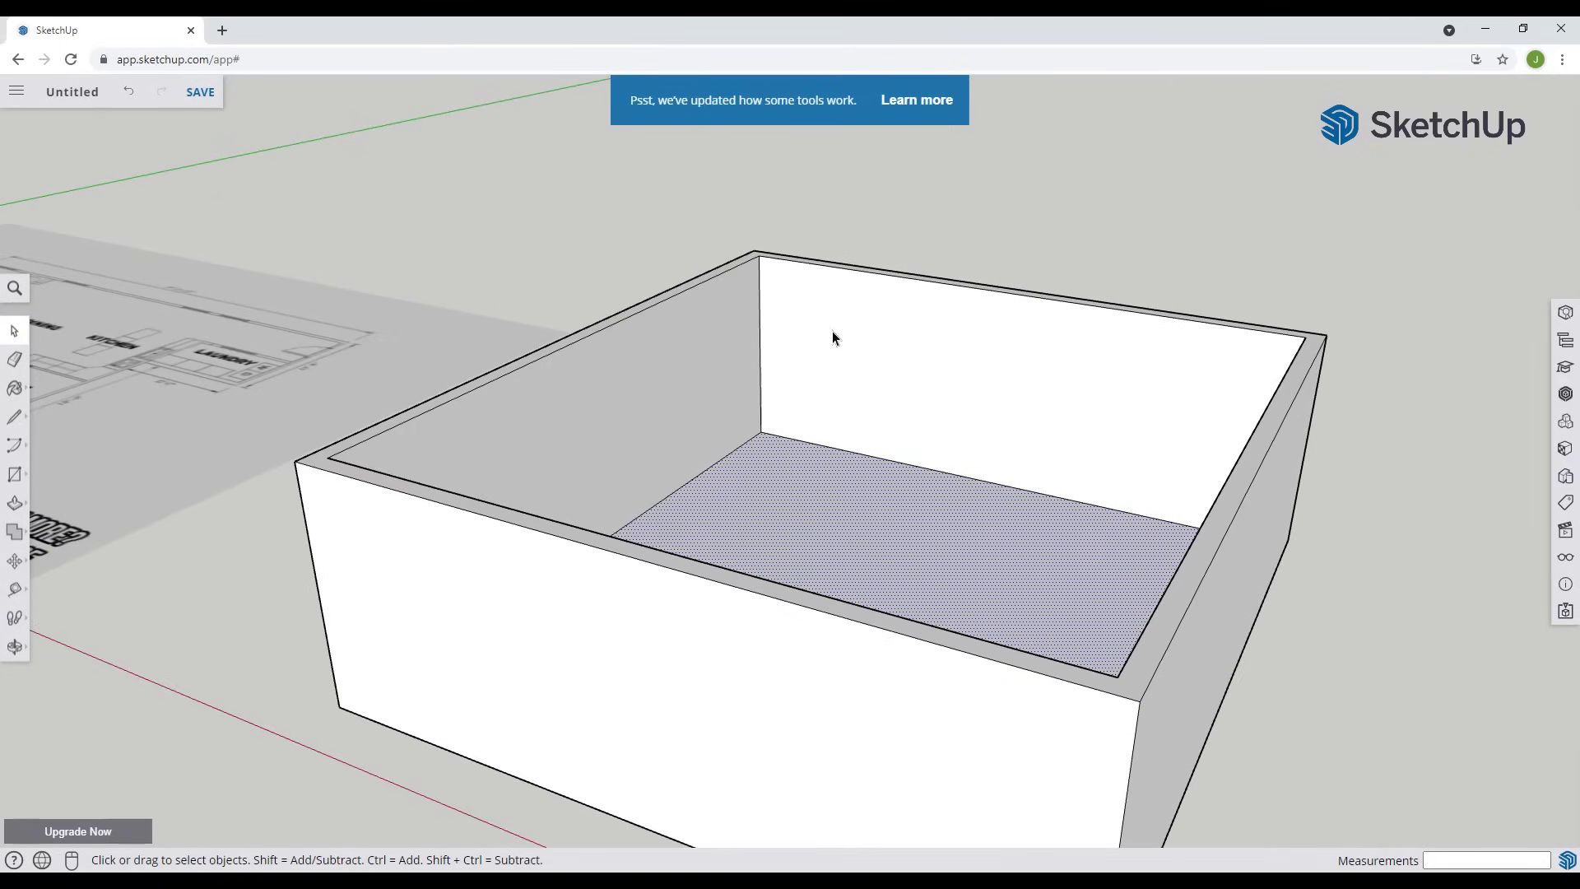
- Import MeandBonnie1.jpg from the device as an image
left_click(17, 92)
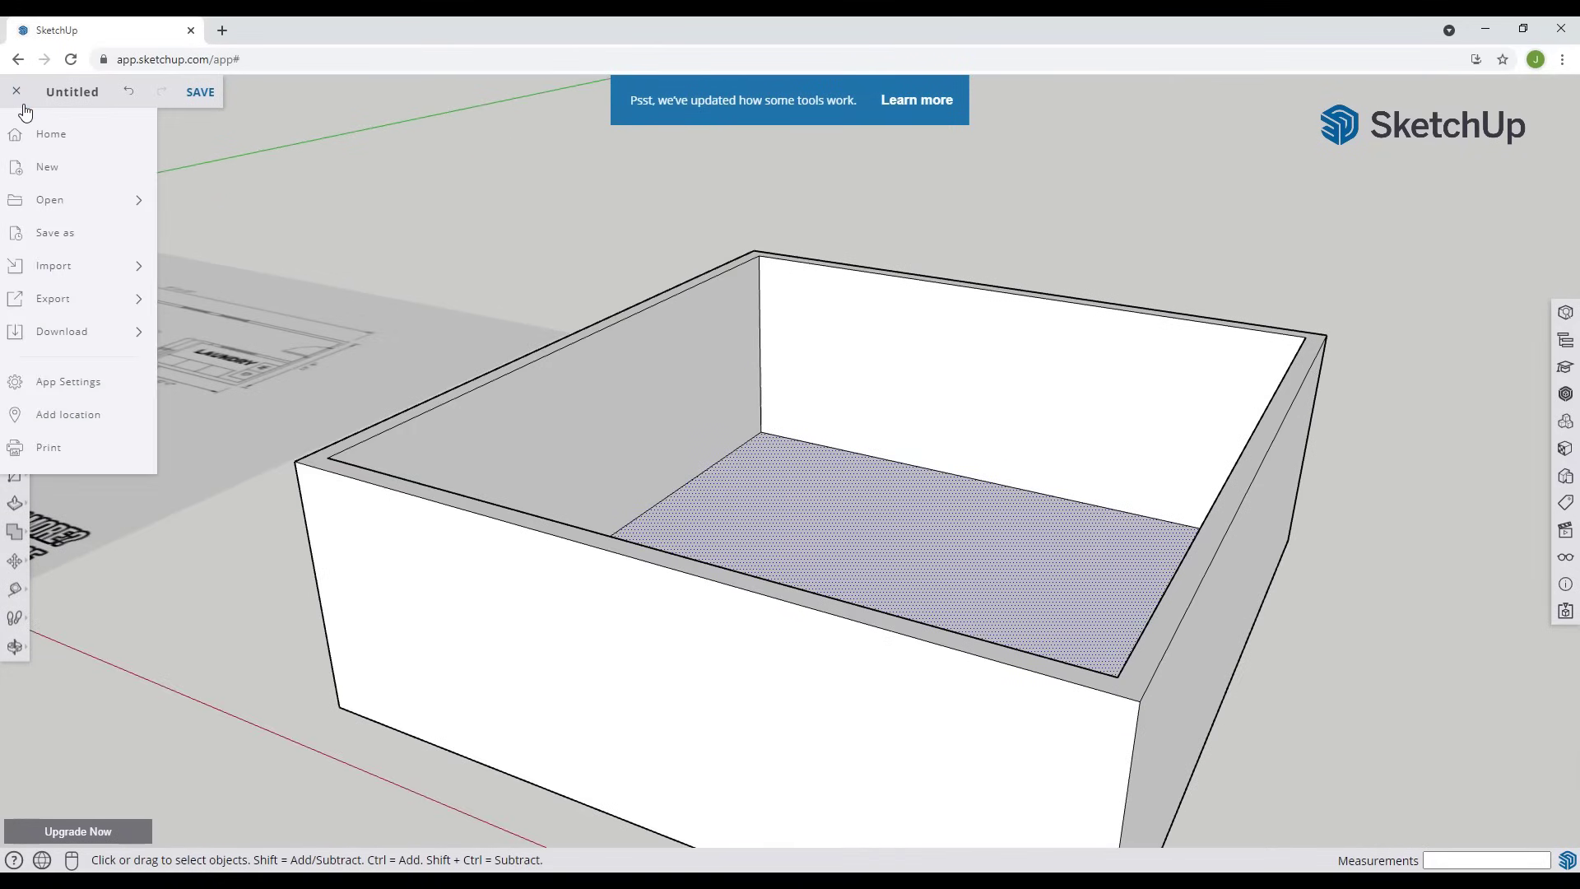
mouse_move(74, 263)
left_click(257, 269)
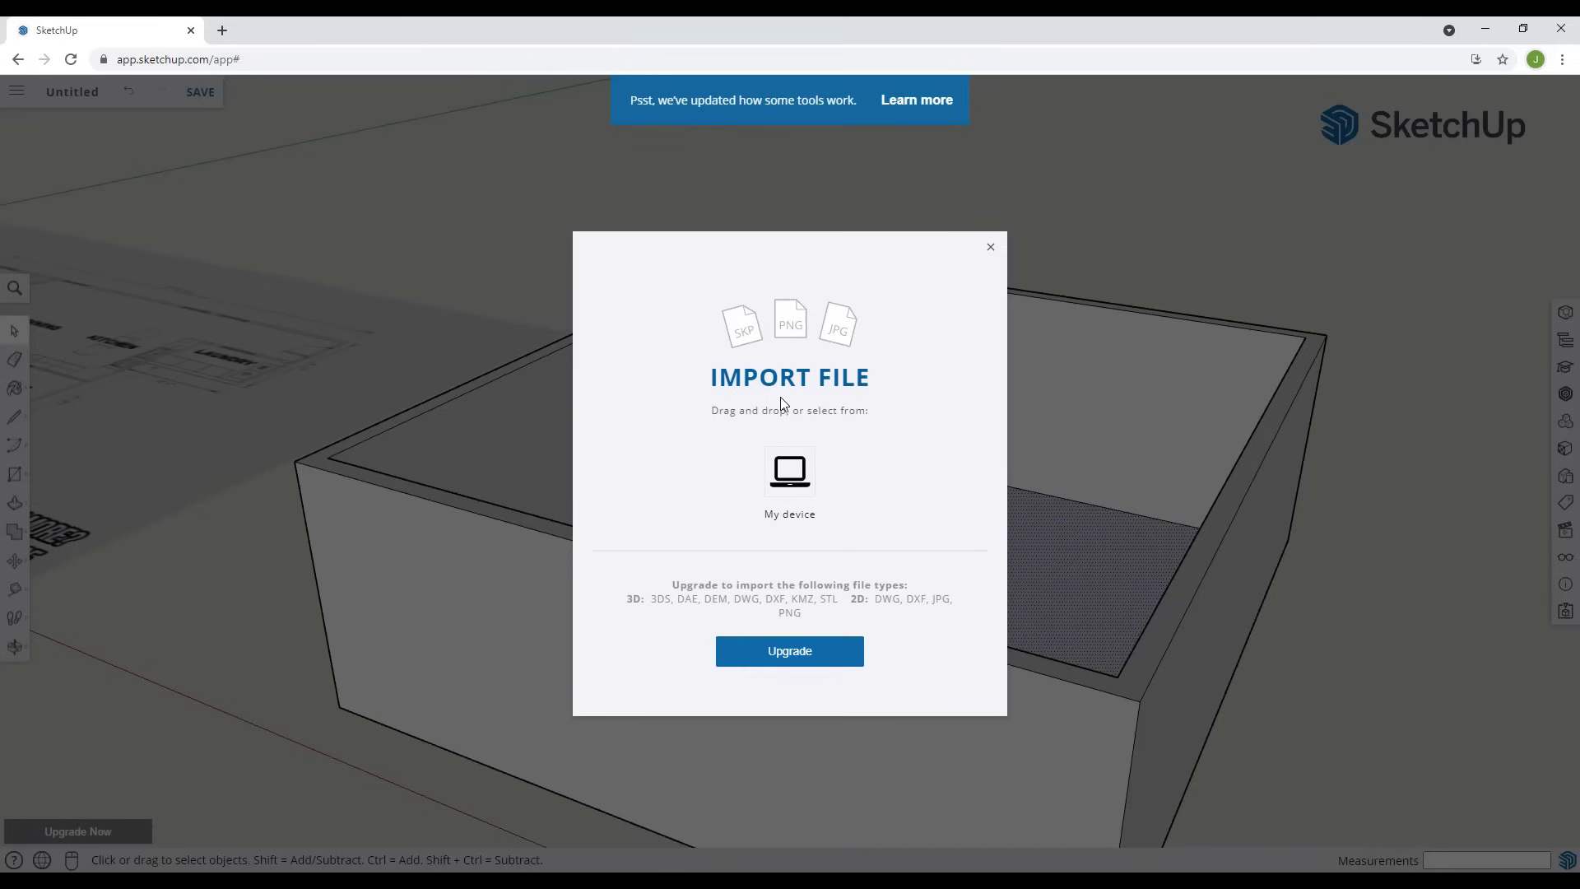
left_click(792, 483)
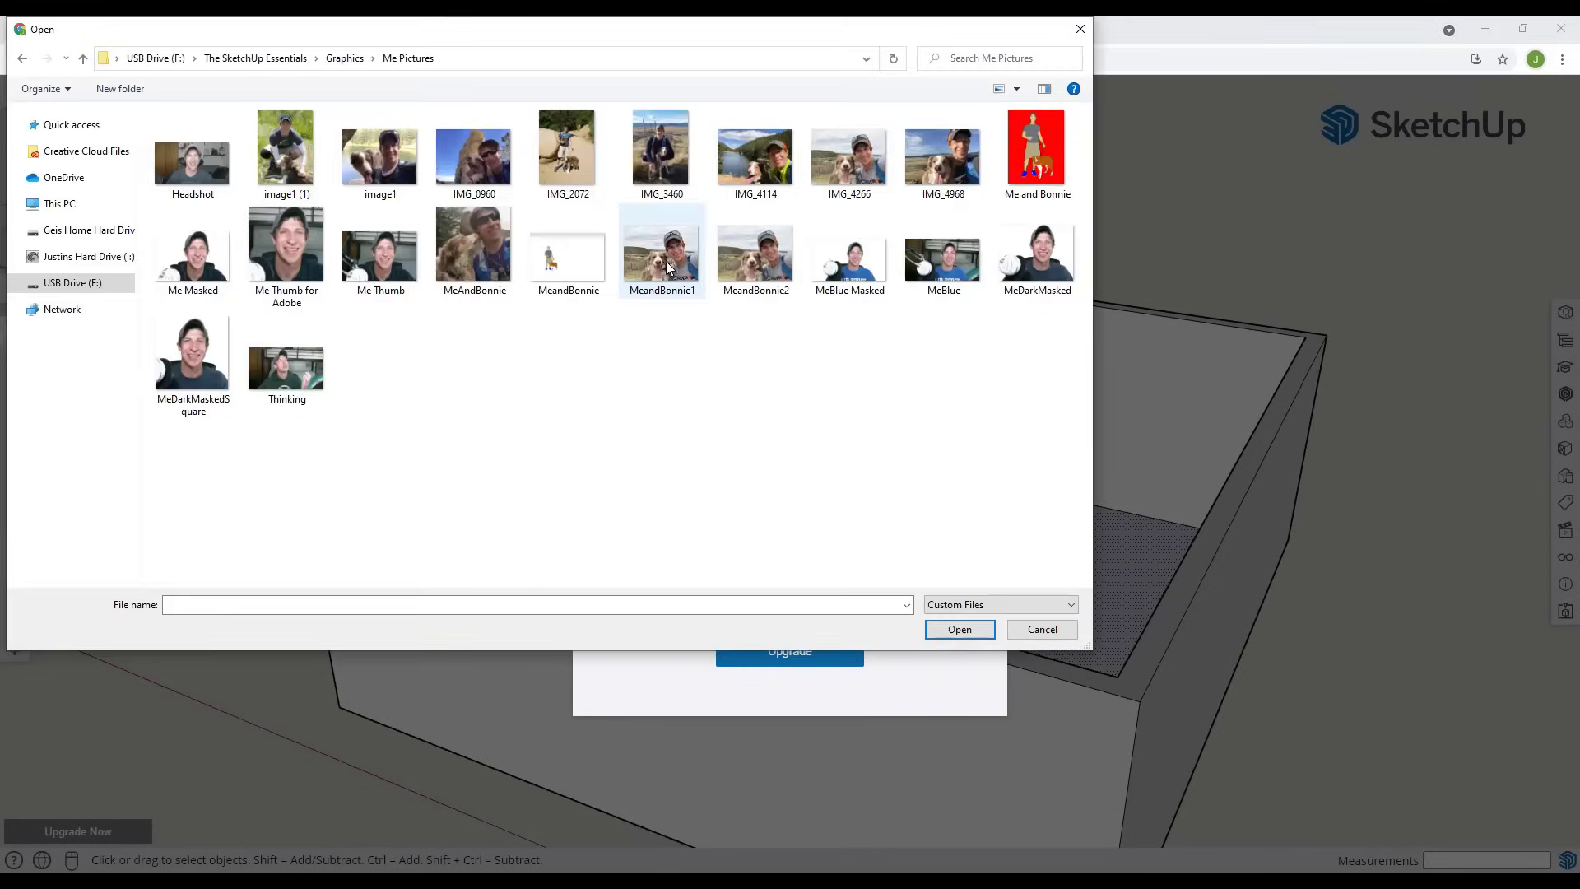
double_click(663, 260)
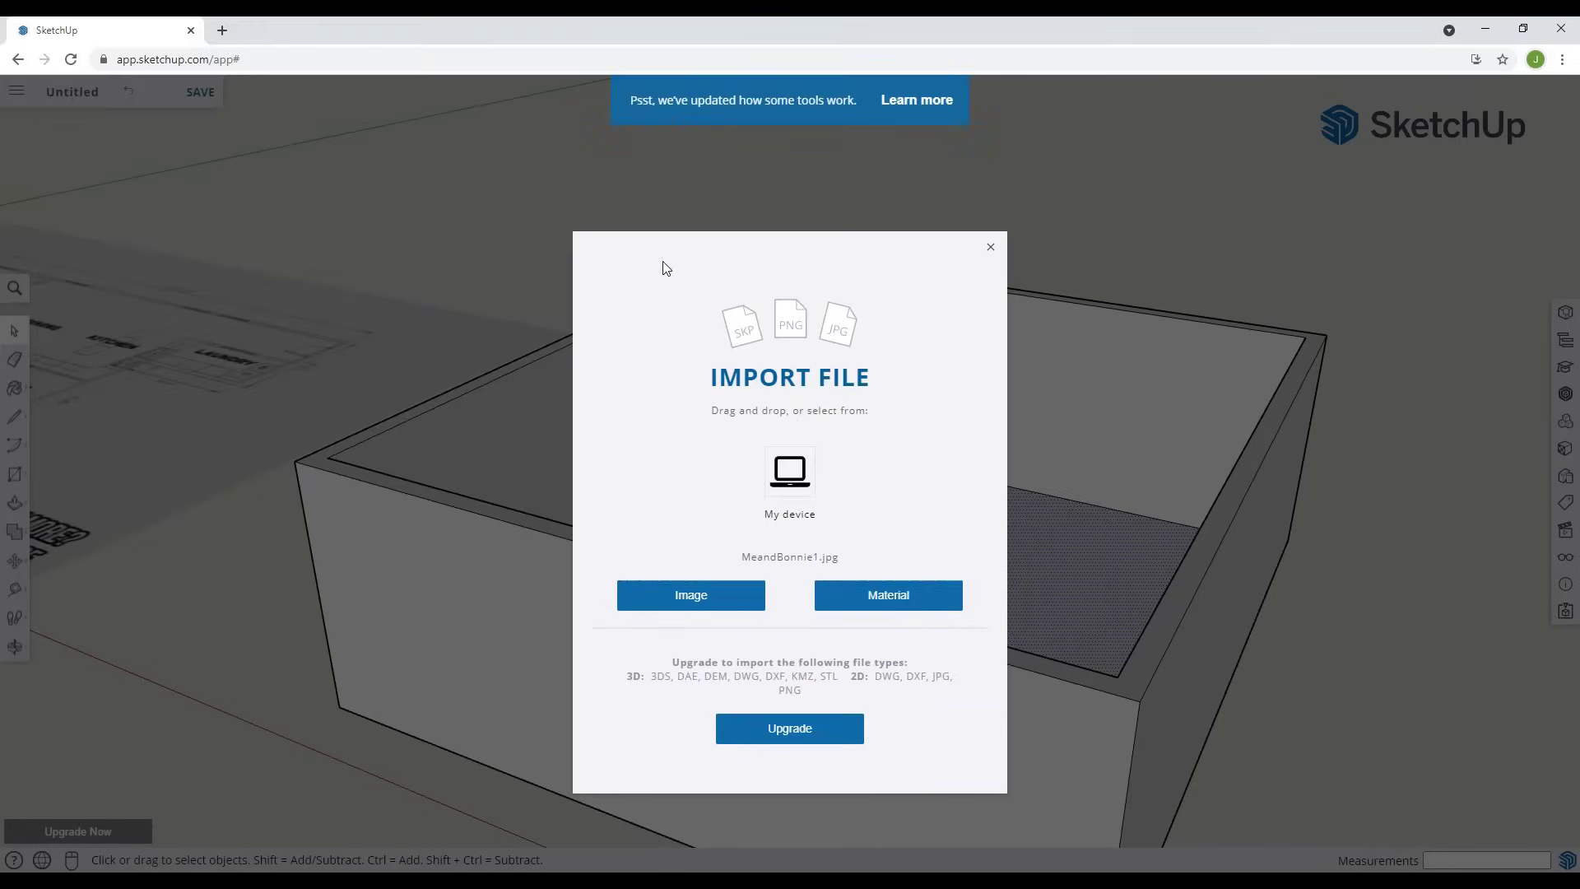
left_click(707, 603)
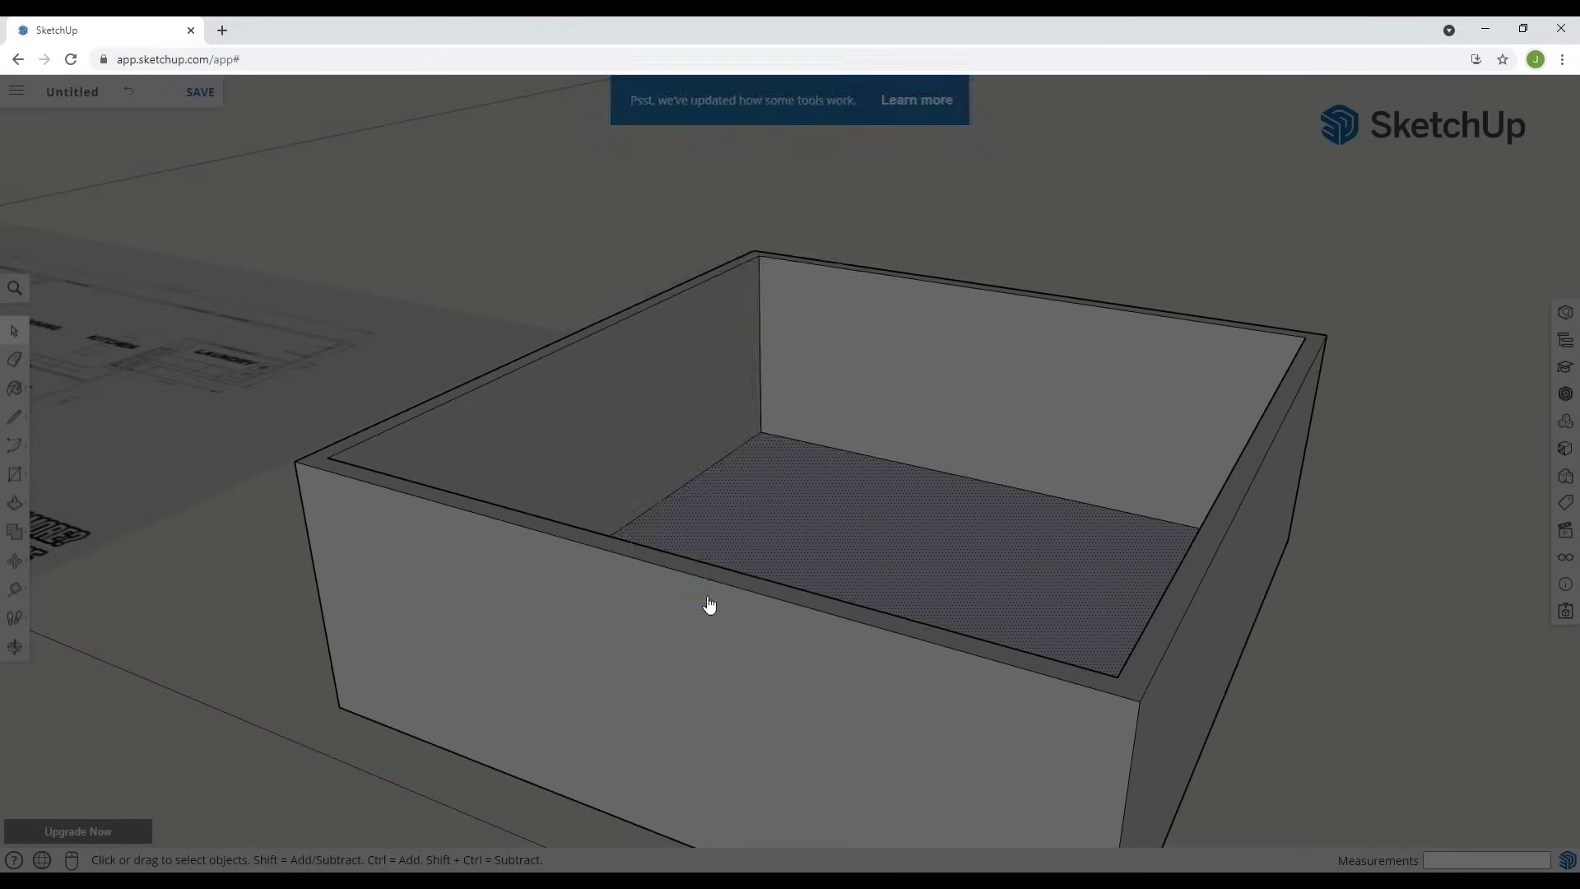
- Place the picture on the inner face of the back wall, near its left corner, sized as a small wall picture
scroll(904, 417, "down", 3)
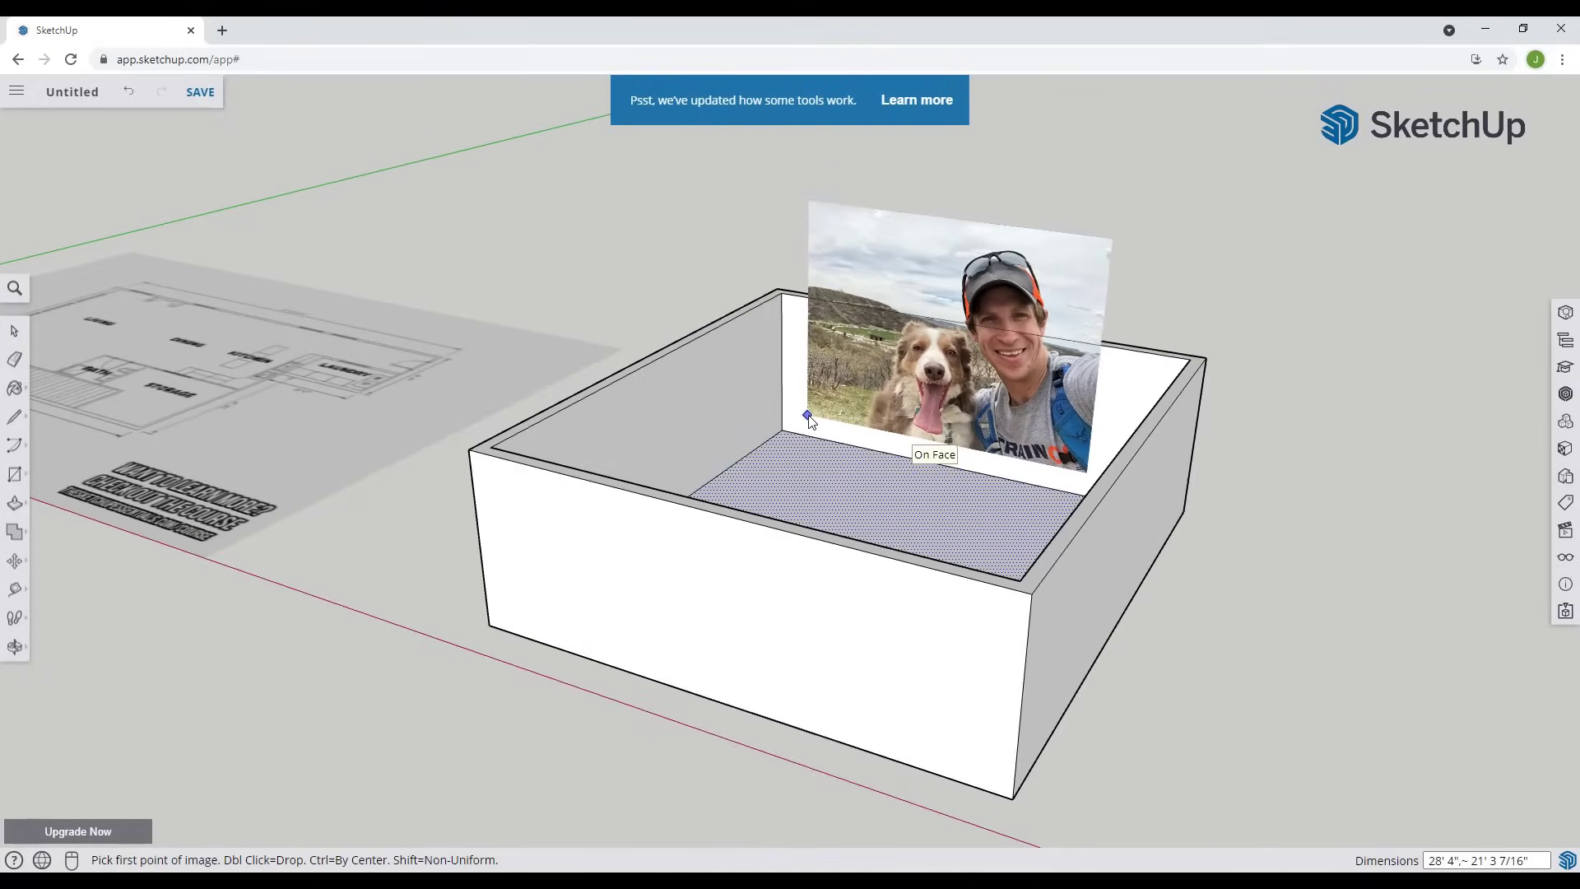
left_click(806, 415)
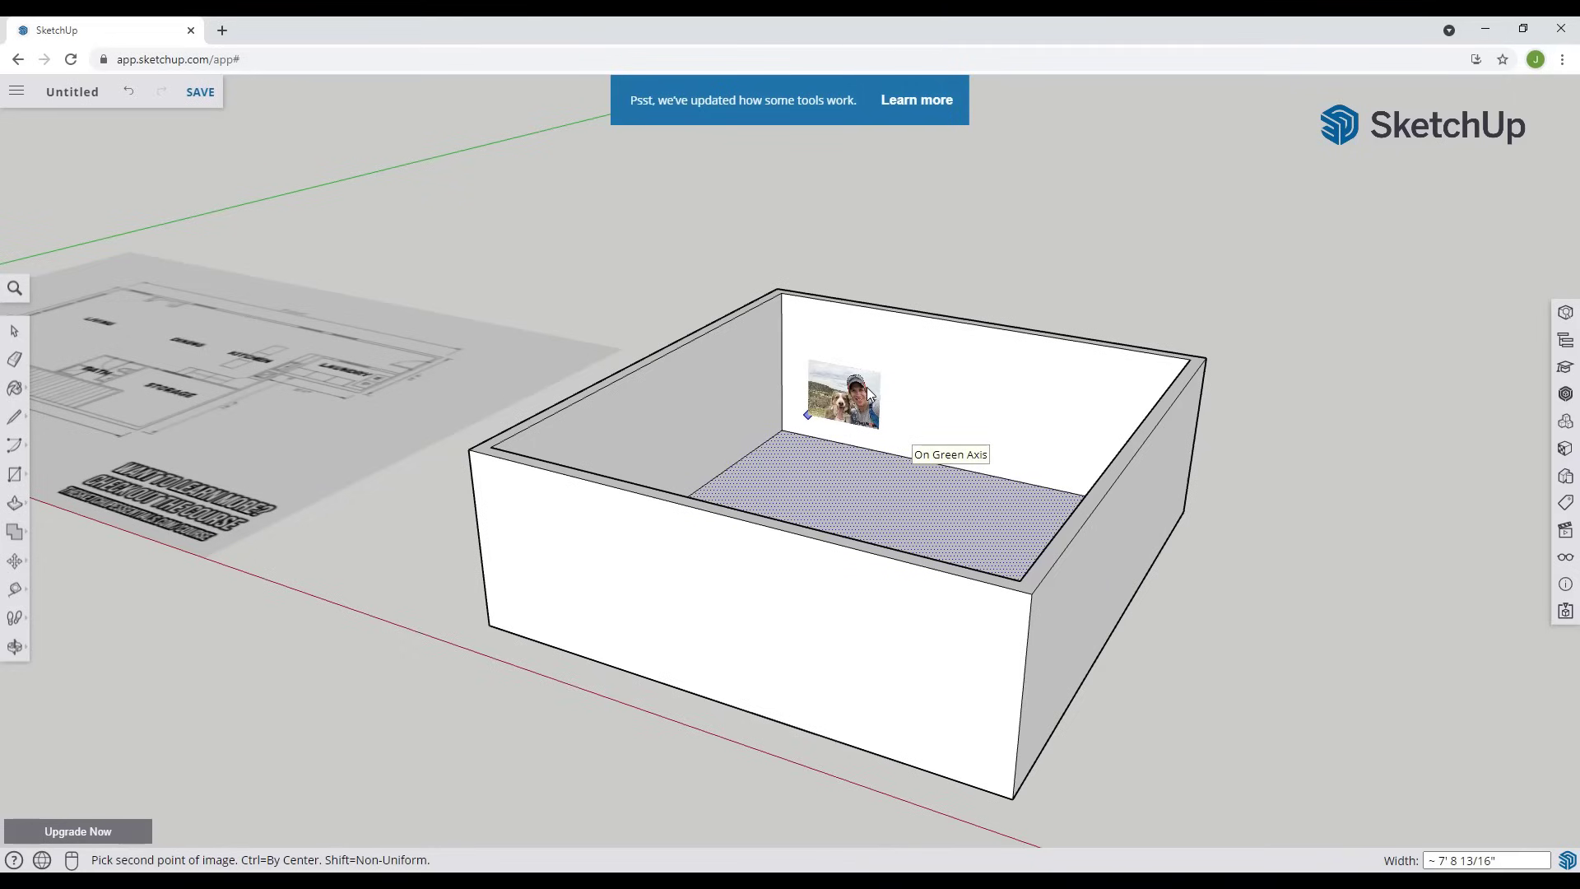
left_click(900, 395)
scroll(842, 393, "up", 5)
mouse_move(816, 392)
middle_mouse_down()
mouse_move(820, 296)
mouse_move(822, 327)
mouse_move(801, 342)
mouse_move(892, 560)
mouse_move(926, 707)
mouse_move(817, 433)
mouse_move(827, 398)
middle_mouse_up()
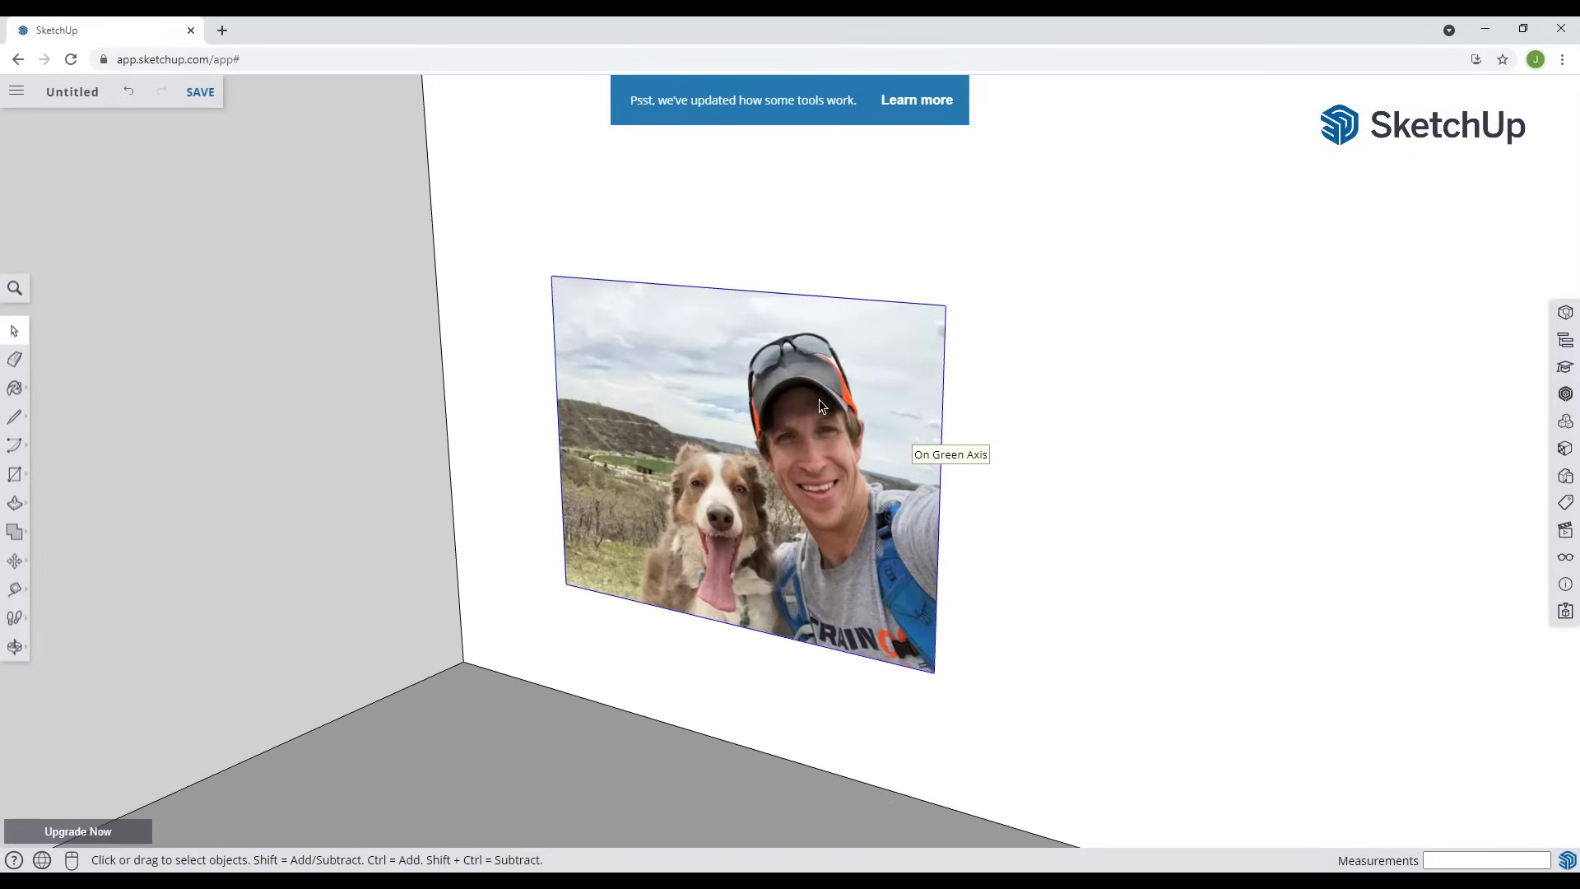
- Try to Push/Pull the picture placed on the back wall
key("o")
key("space")
key("p")
left_click(785, 407)
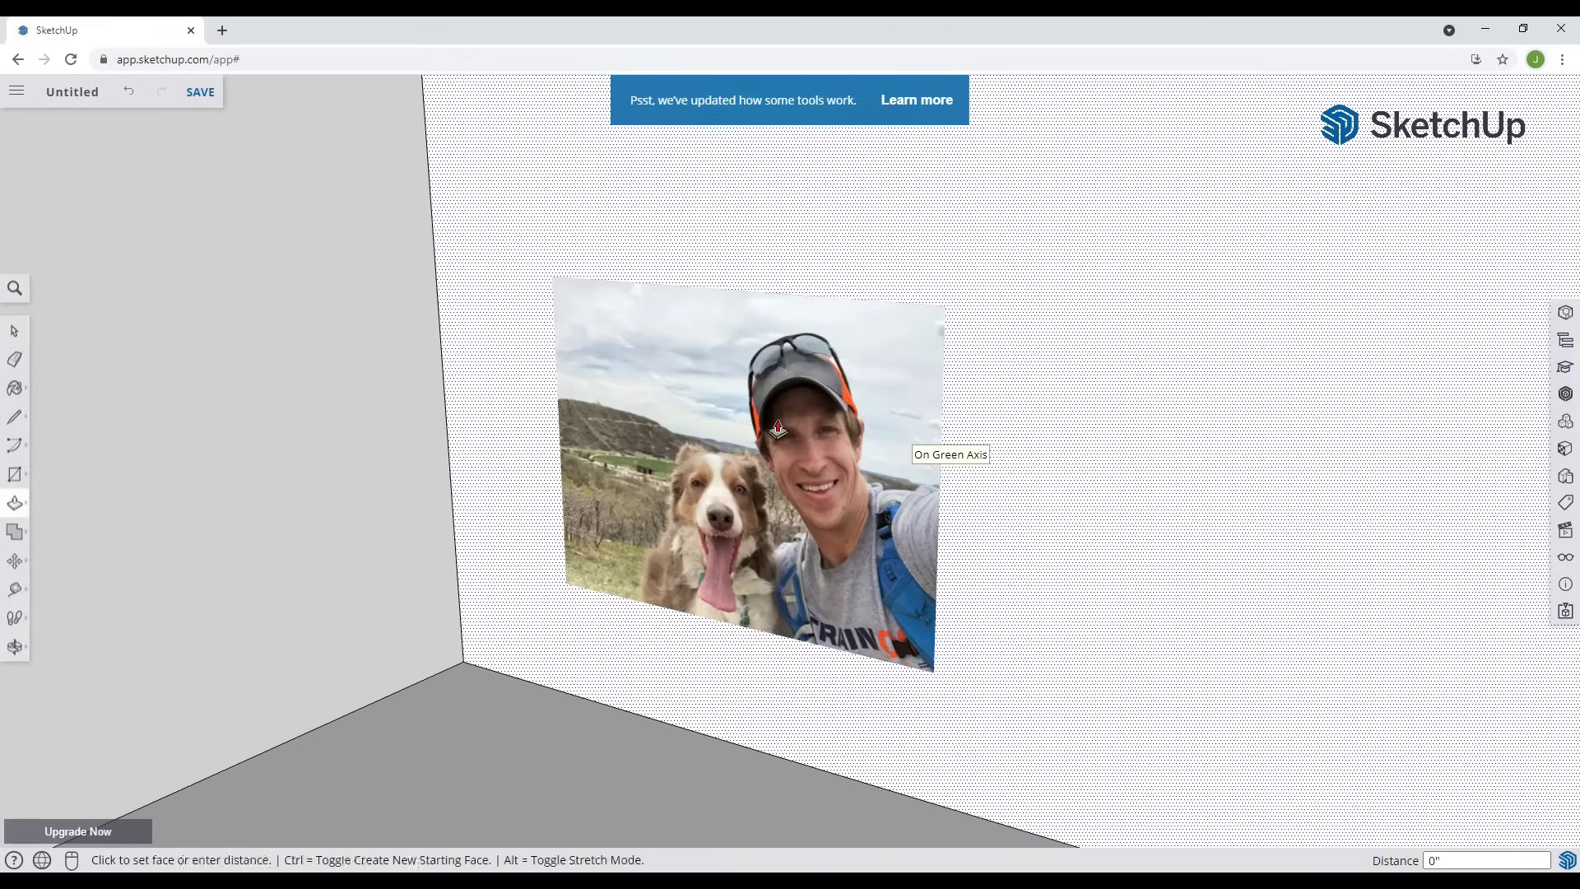
scroll(705, 452, "down", 6)
key("space")
middle_click_drag(802, 382, 948, 367)
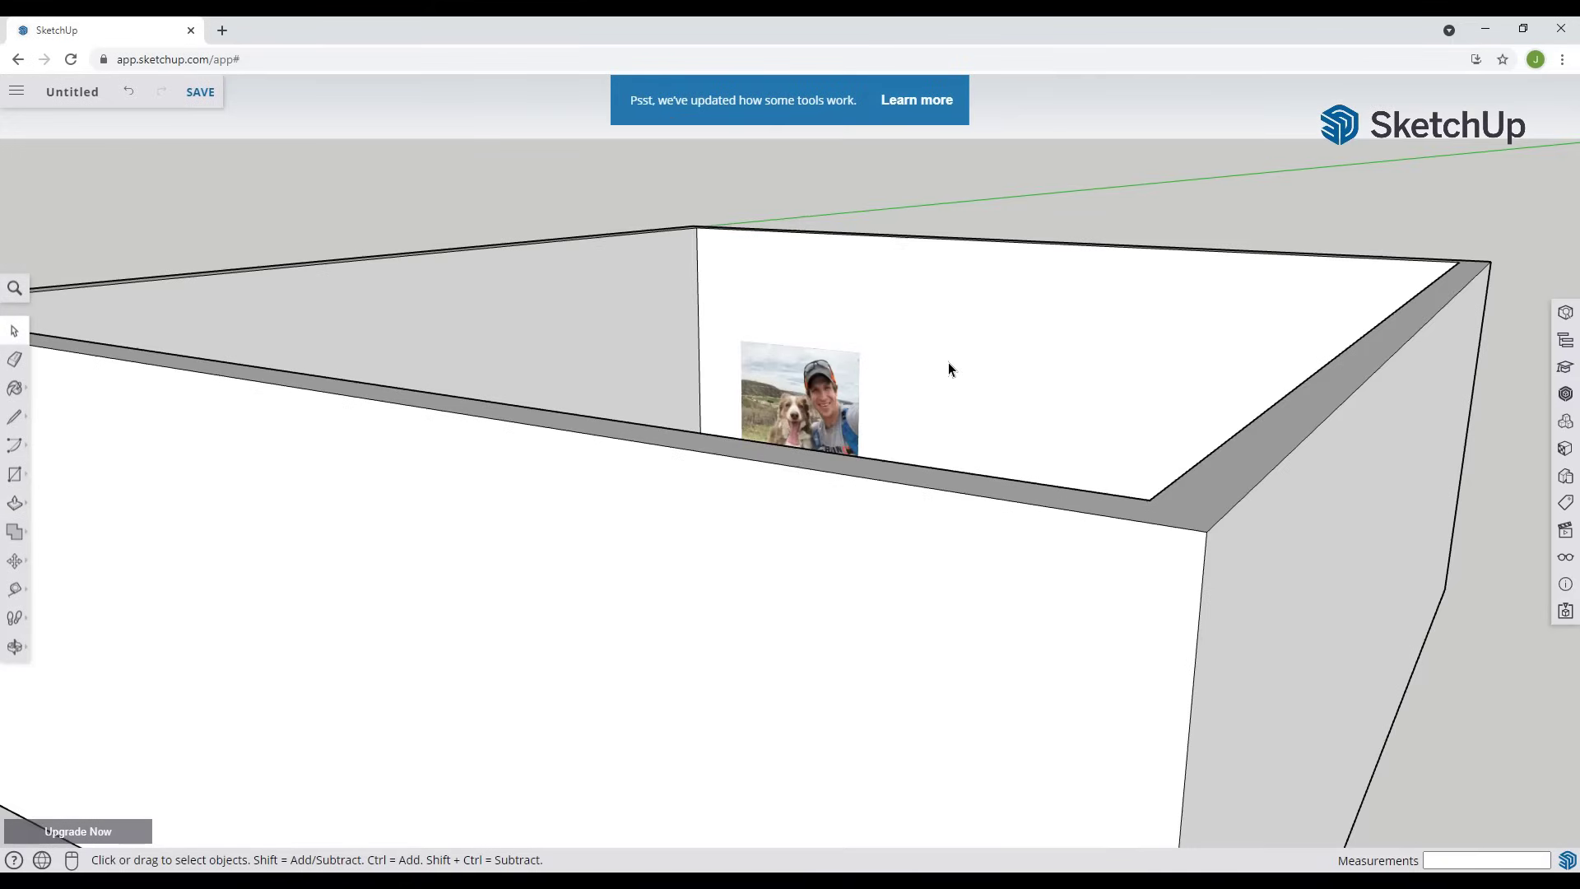
scroll(826, 400, "down", 10)
middle_click_drag(826, 400, 930, 357)
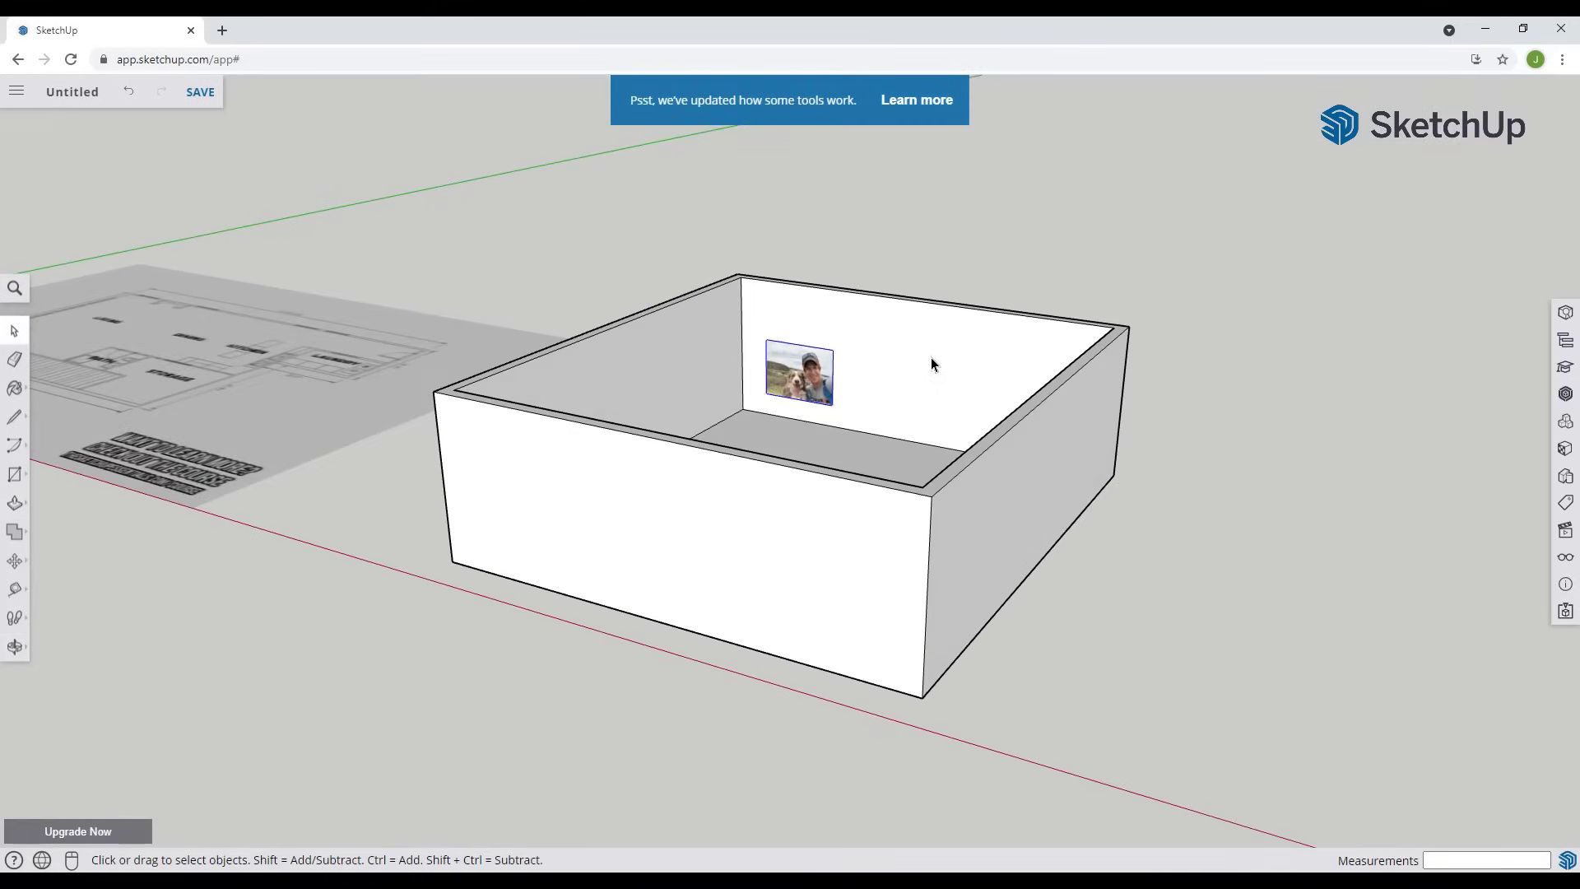
left_click(874, 376)
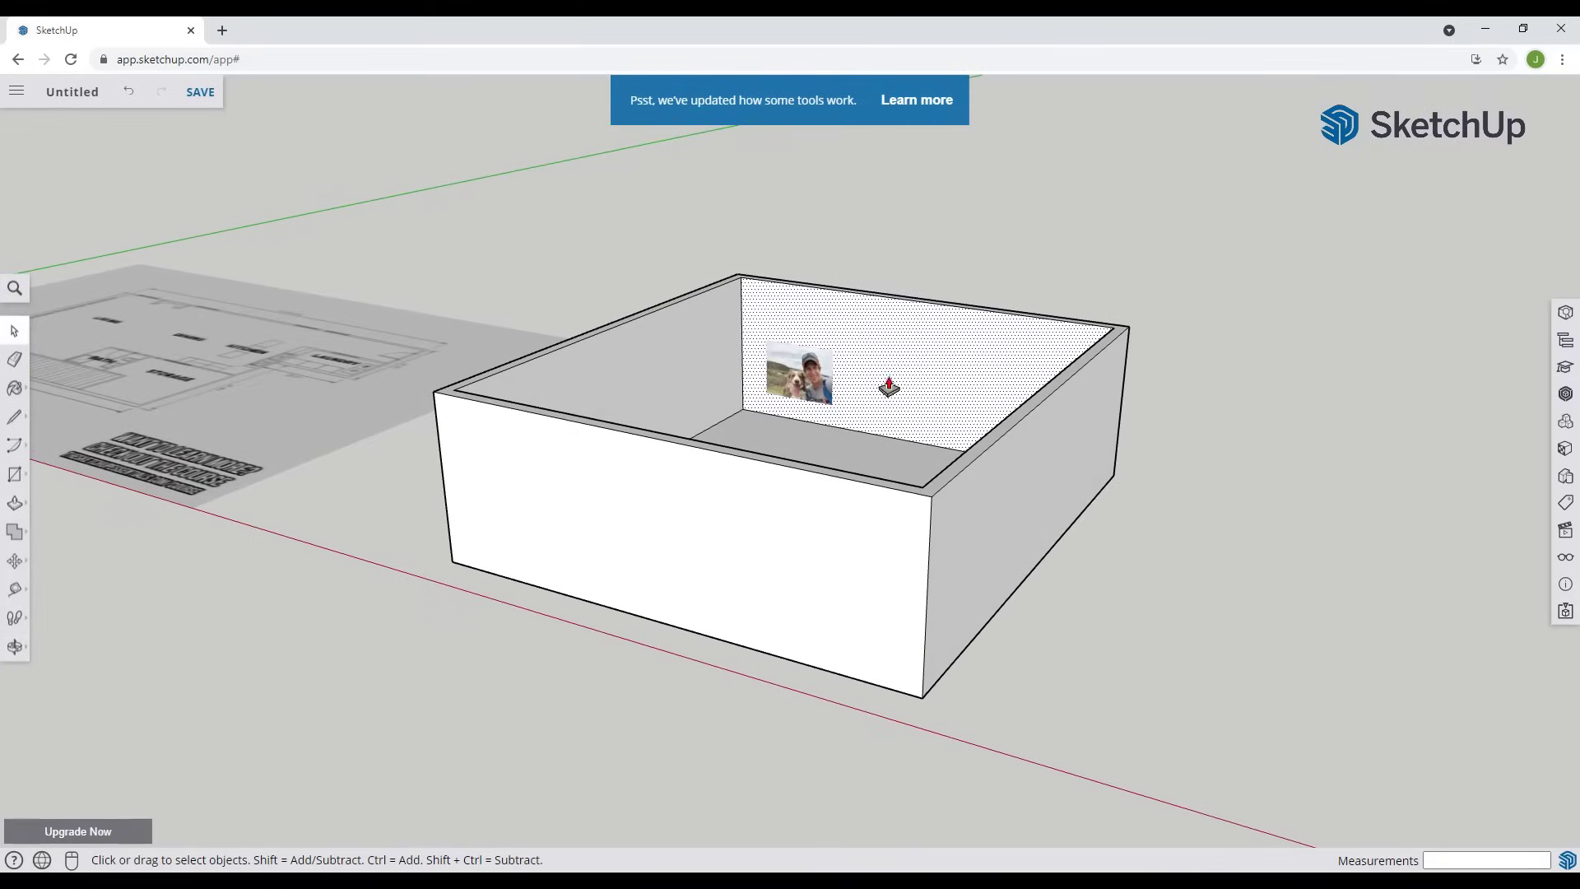
key("p")
key("space")
scroll(814, 364, "up", 5)
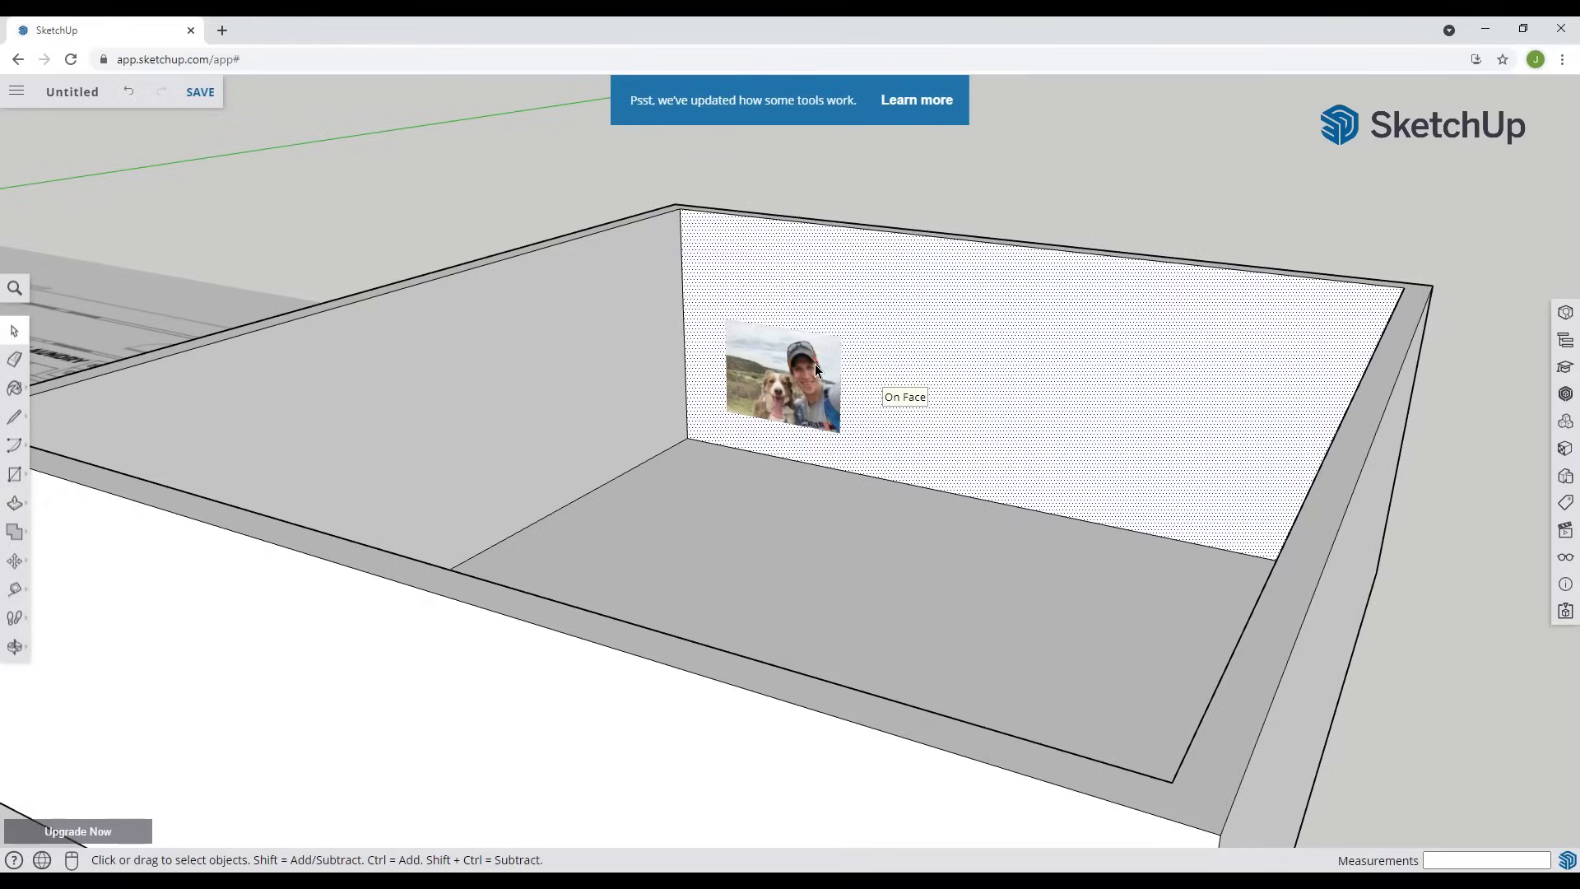
scroll(816, 370, "down", 5)
- Move the picture along the wall's plane out of the walled box into the open space beyond its right side
left_click(813, 376)
key("m")
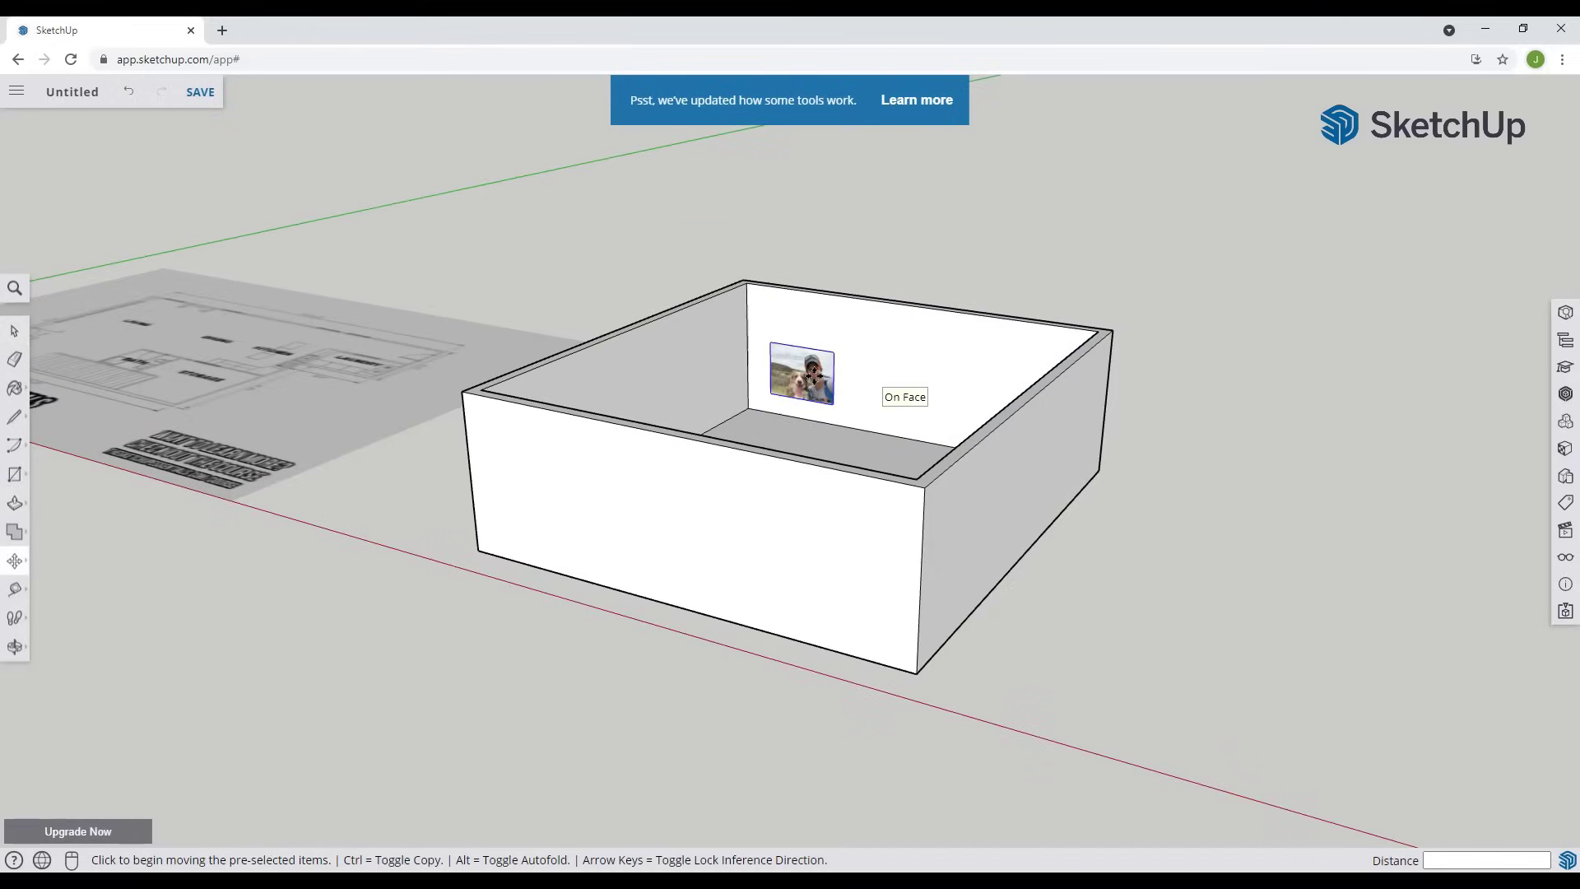
left_click(813, 376)
left_click(1225, 444)
middle_click_drag(1280, 398, 1202, 367)
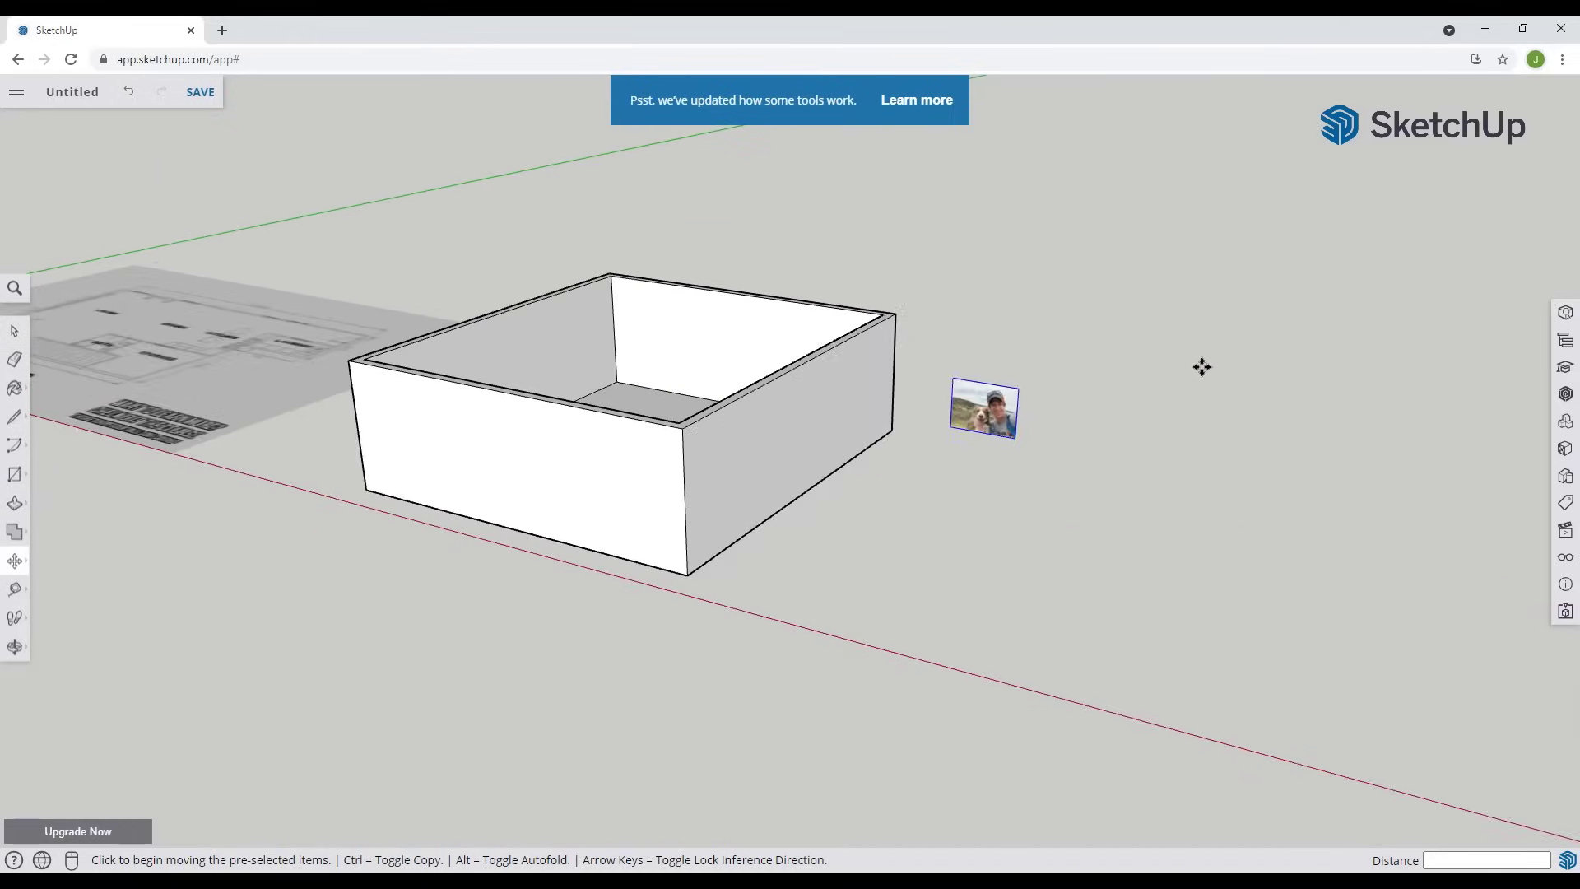
- Explode the freestanding picture into an editable textured face with edges
scroll(796, 423, "up", 6)
mouse_move(1019, 376)
middle_mouse_down()
mouse_move(938, 321)
mouse_move(1027, 398)
middle_mouse_up()
key("space")
scroll(1025, 398, "up", 3)
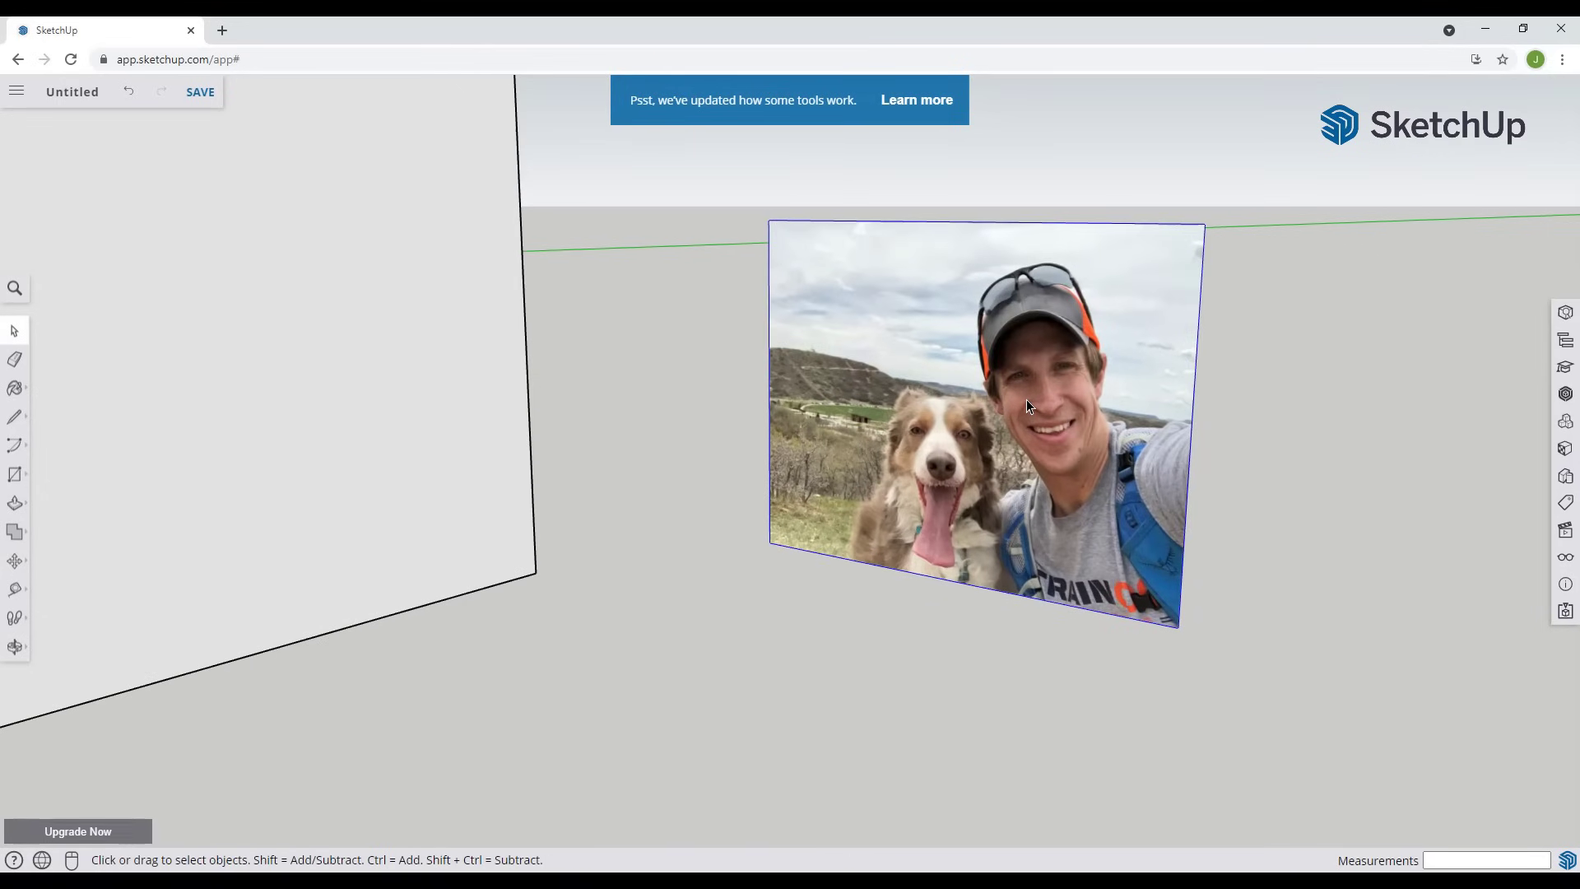
right_click(1019, 393)
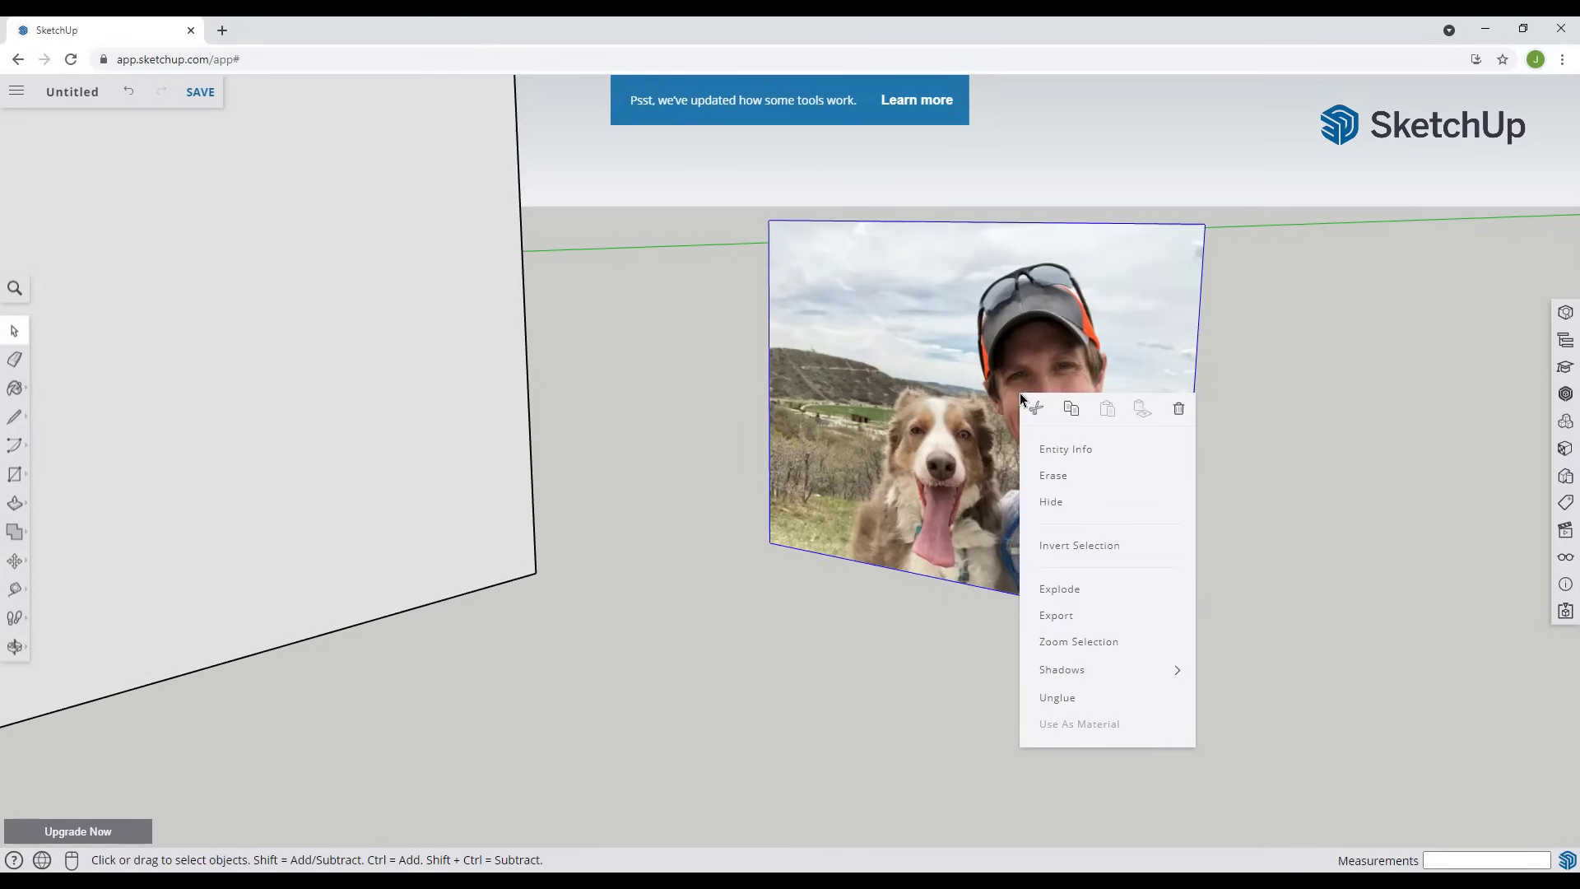
left_click(1060, 587)
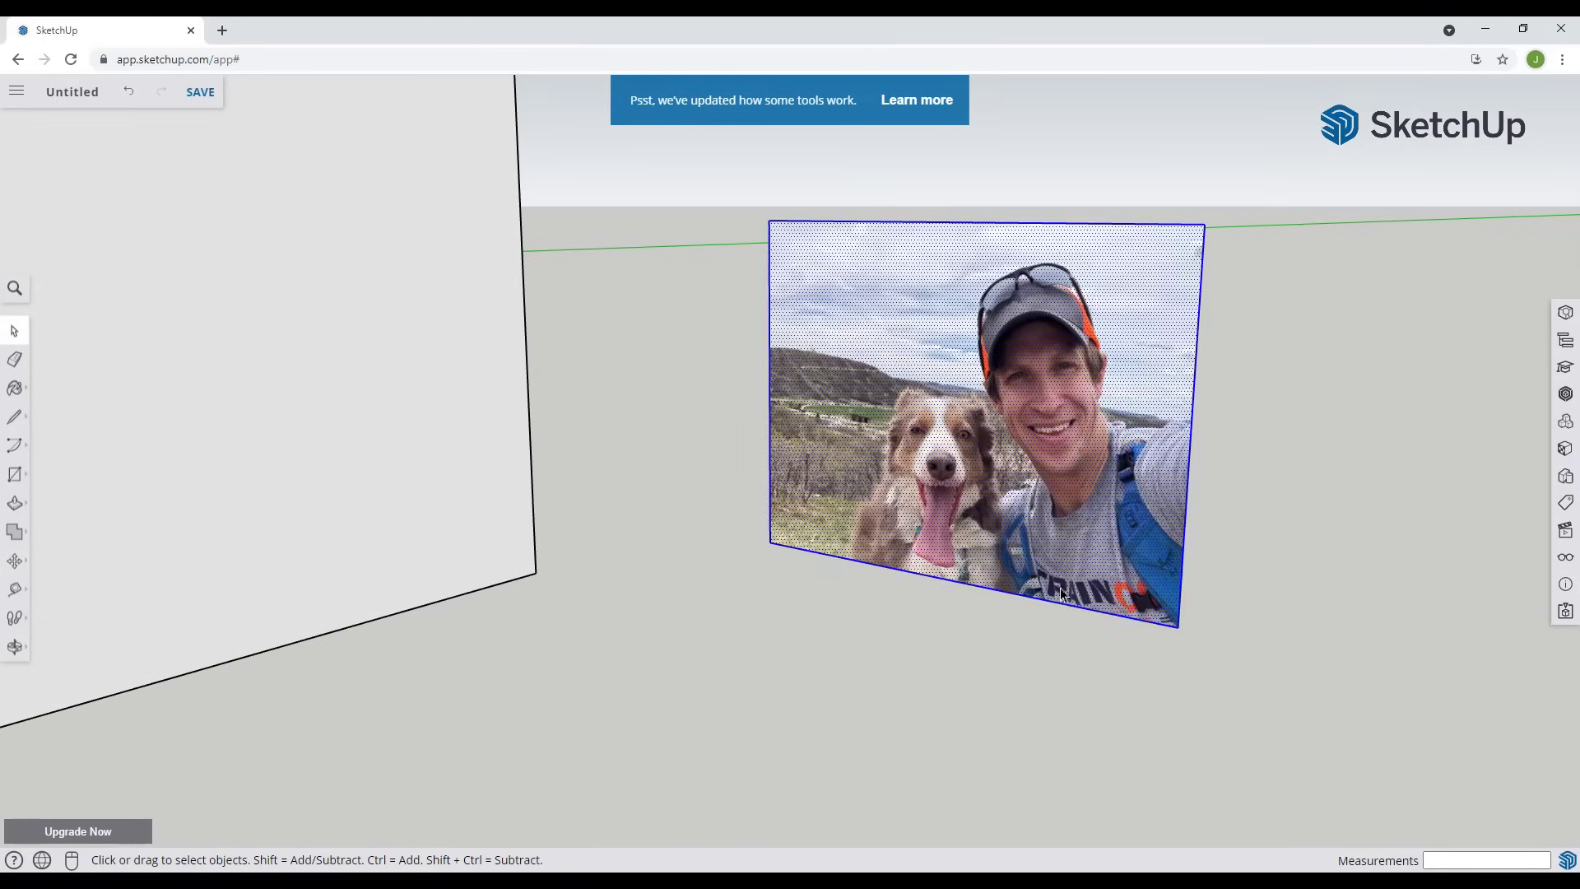
scroll(891, 432, "down", 3)
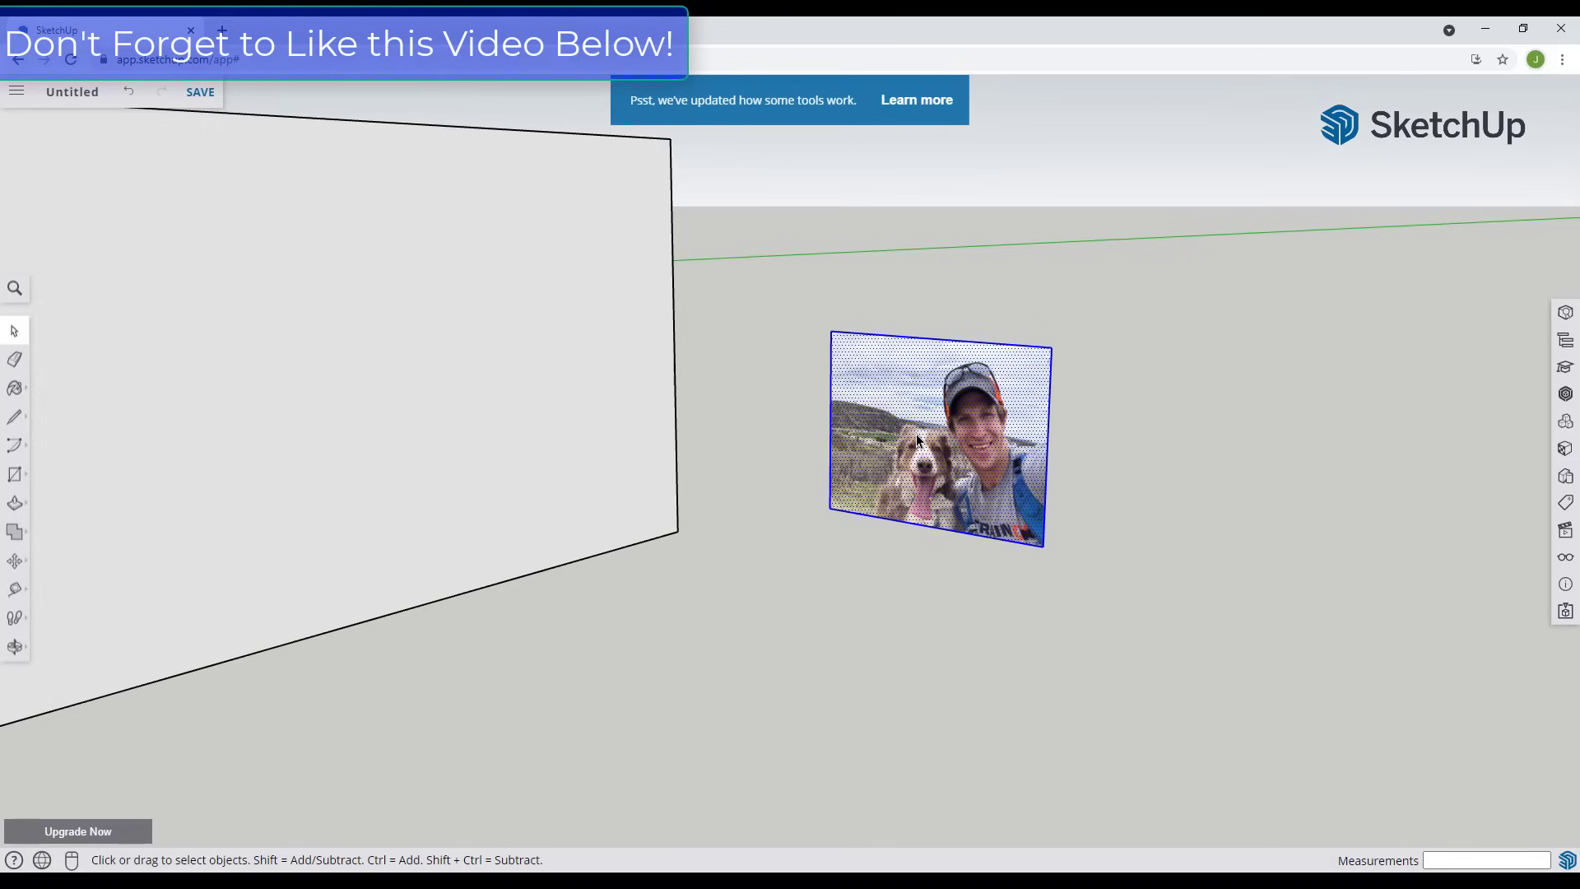
scroll(978, 475, "up", 3)
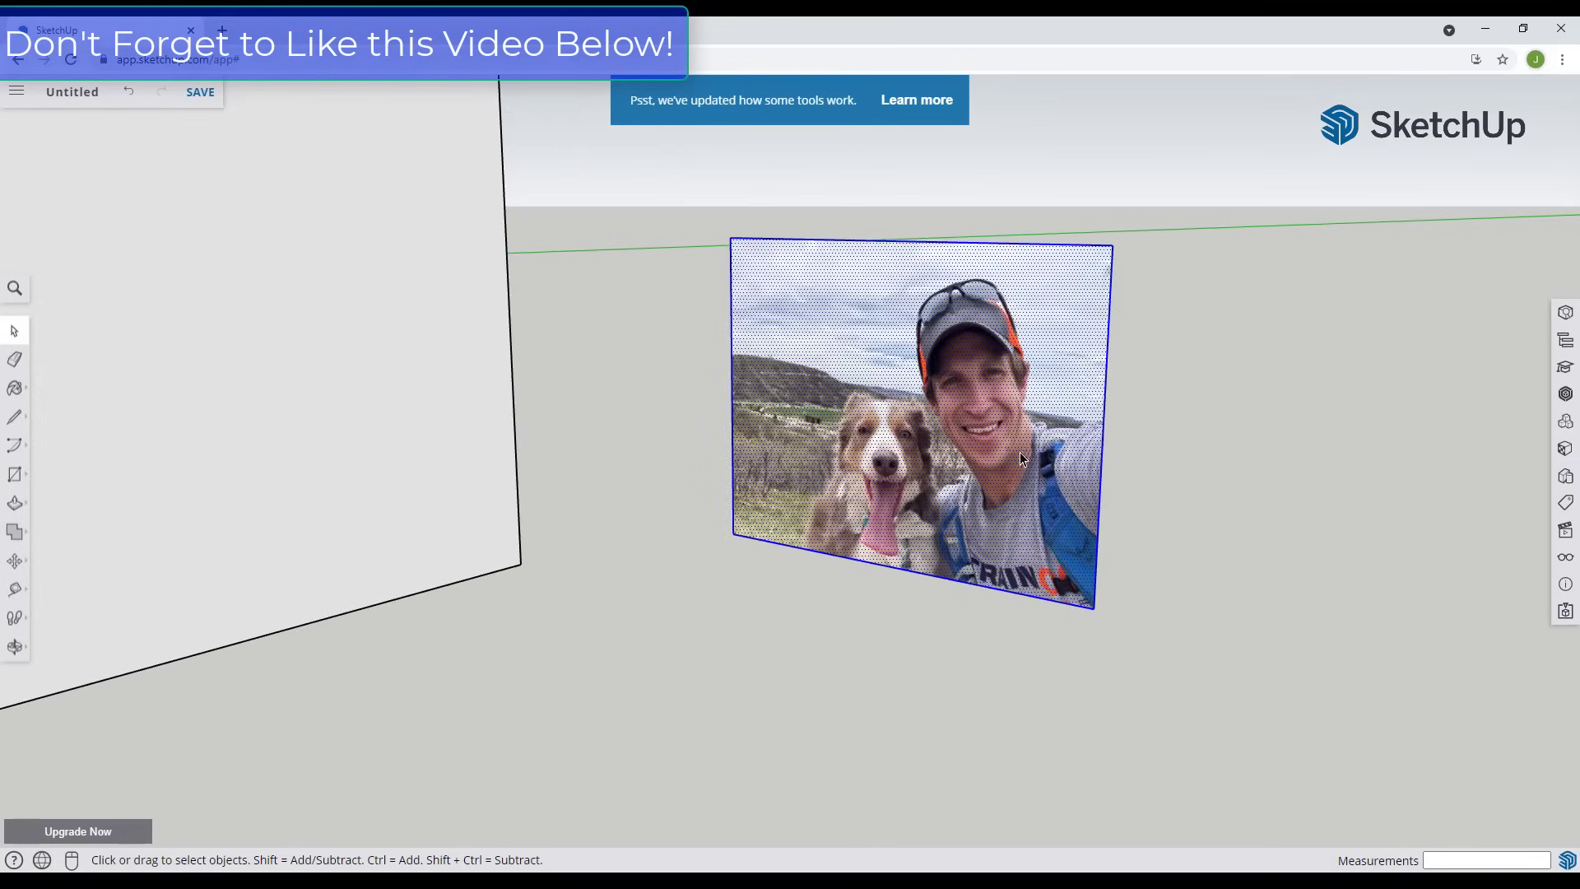
- Push/Pull the picture face outward by about 4 5/16" to give it thickness
key("p")
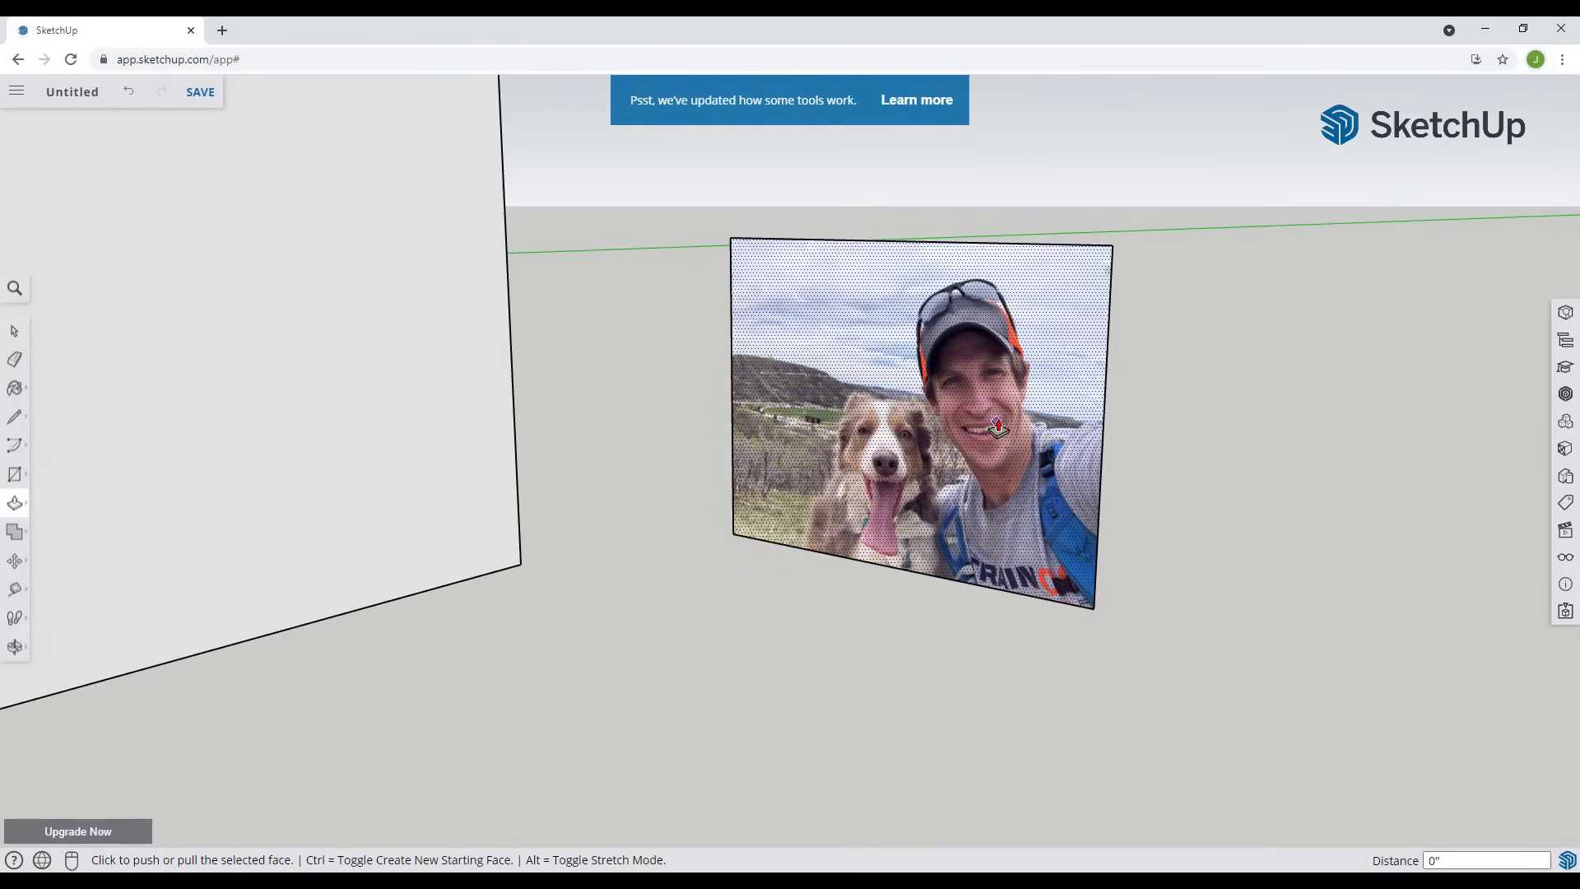
left_click(997, 427)
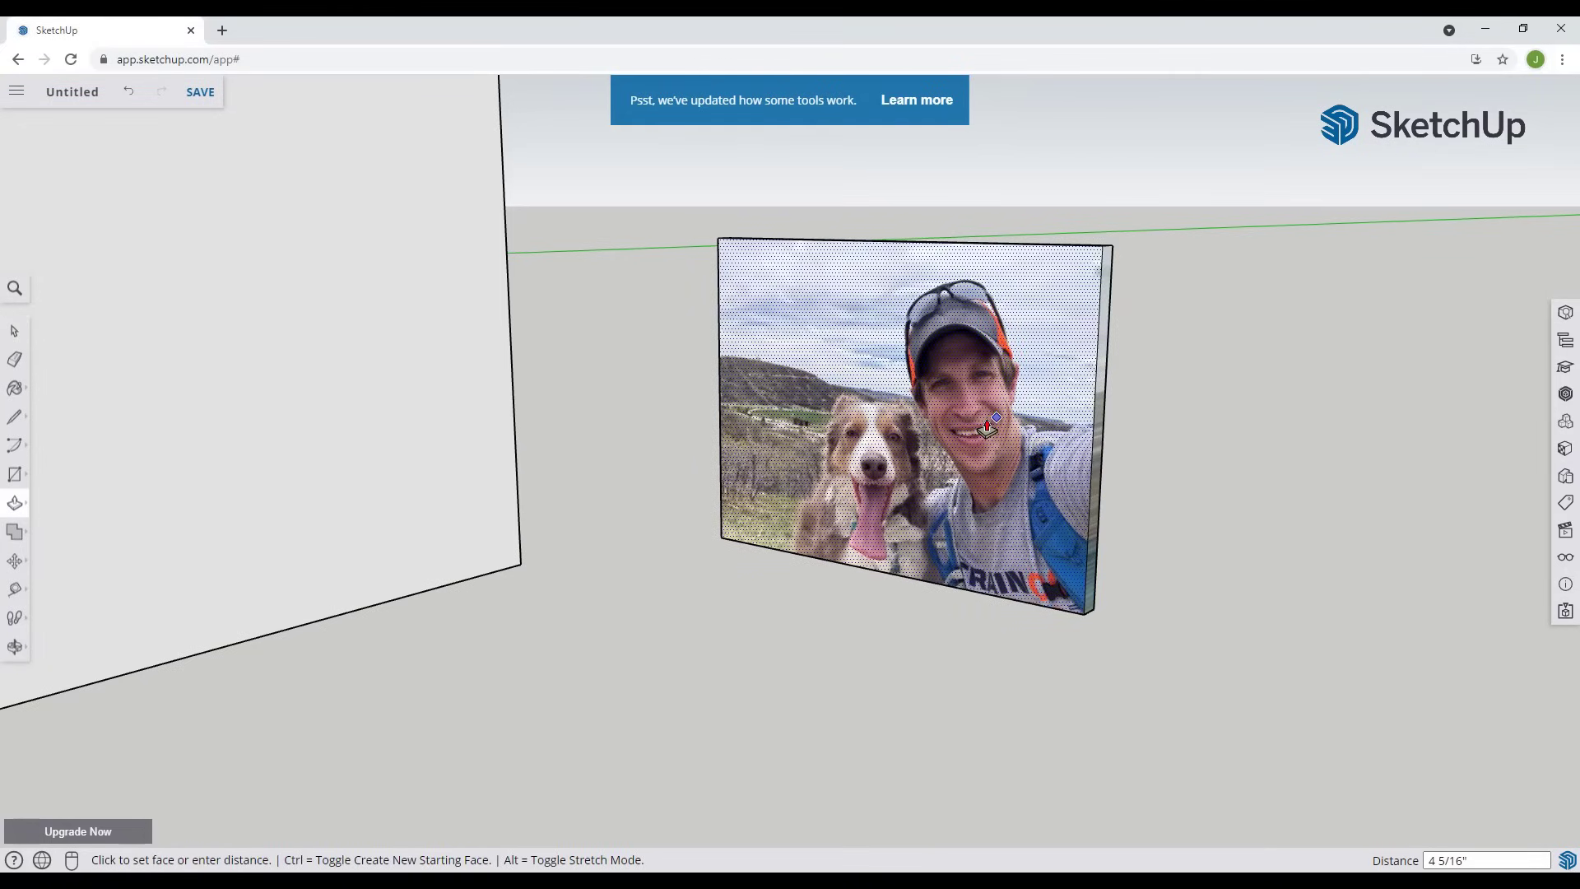
left_click(987, 427)
key("space")
scroll(1145, 379, "up", 2)
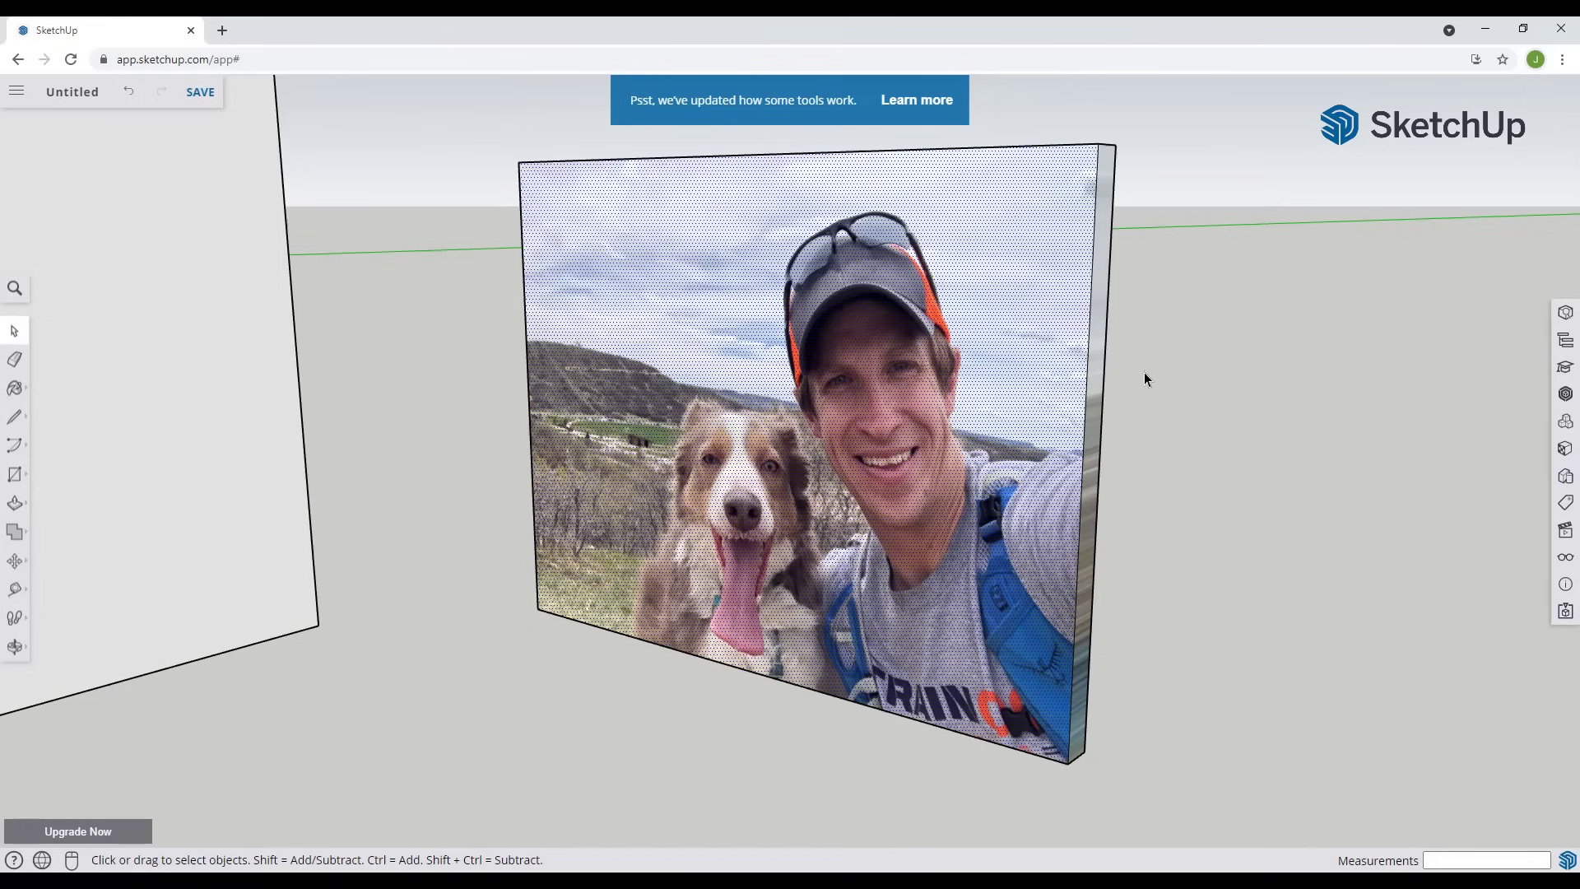
- Paint the narrow right side face of the picture slab white using the Colors material collection
left_click(1568, 449)
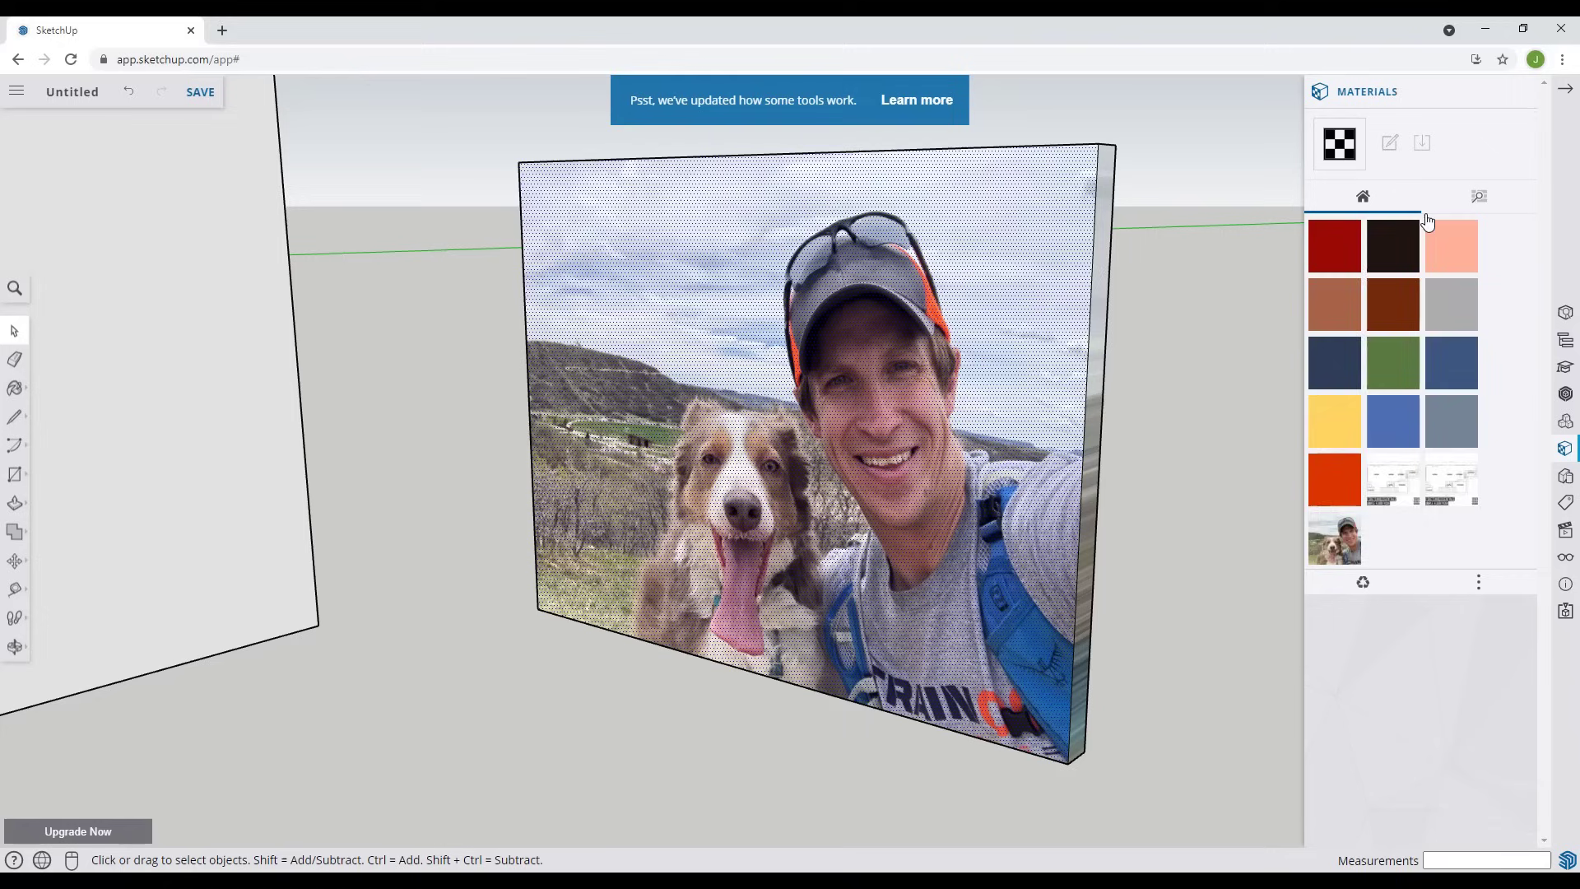
left_click(1441, 196)
left_click(1326, 423)
scroll(1325, 635, "down", 5)
scroll(1326, 634, "up", 1)
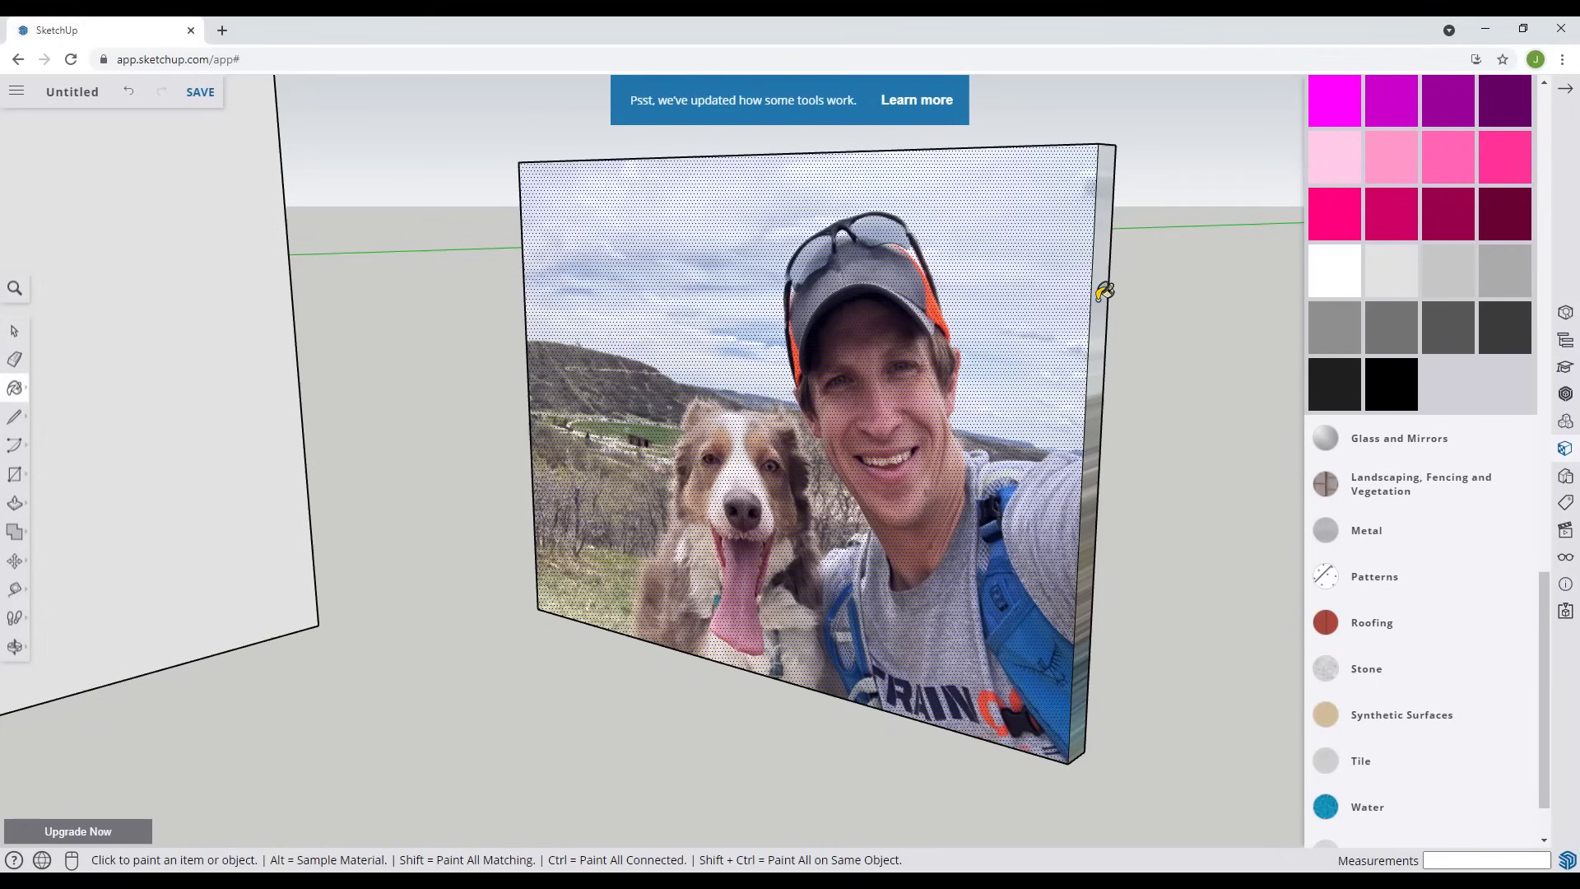
scroll(1104, 291, "up", 1)
left_click(1108, 238)
middle_click_drag(1107, 238, 1023, 234)
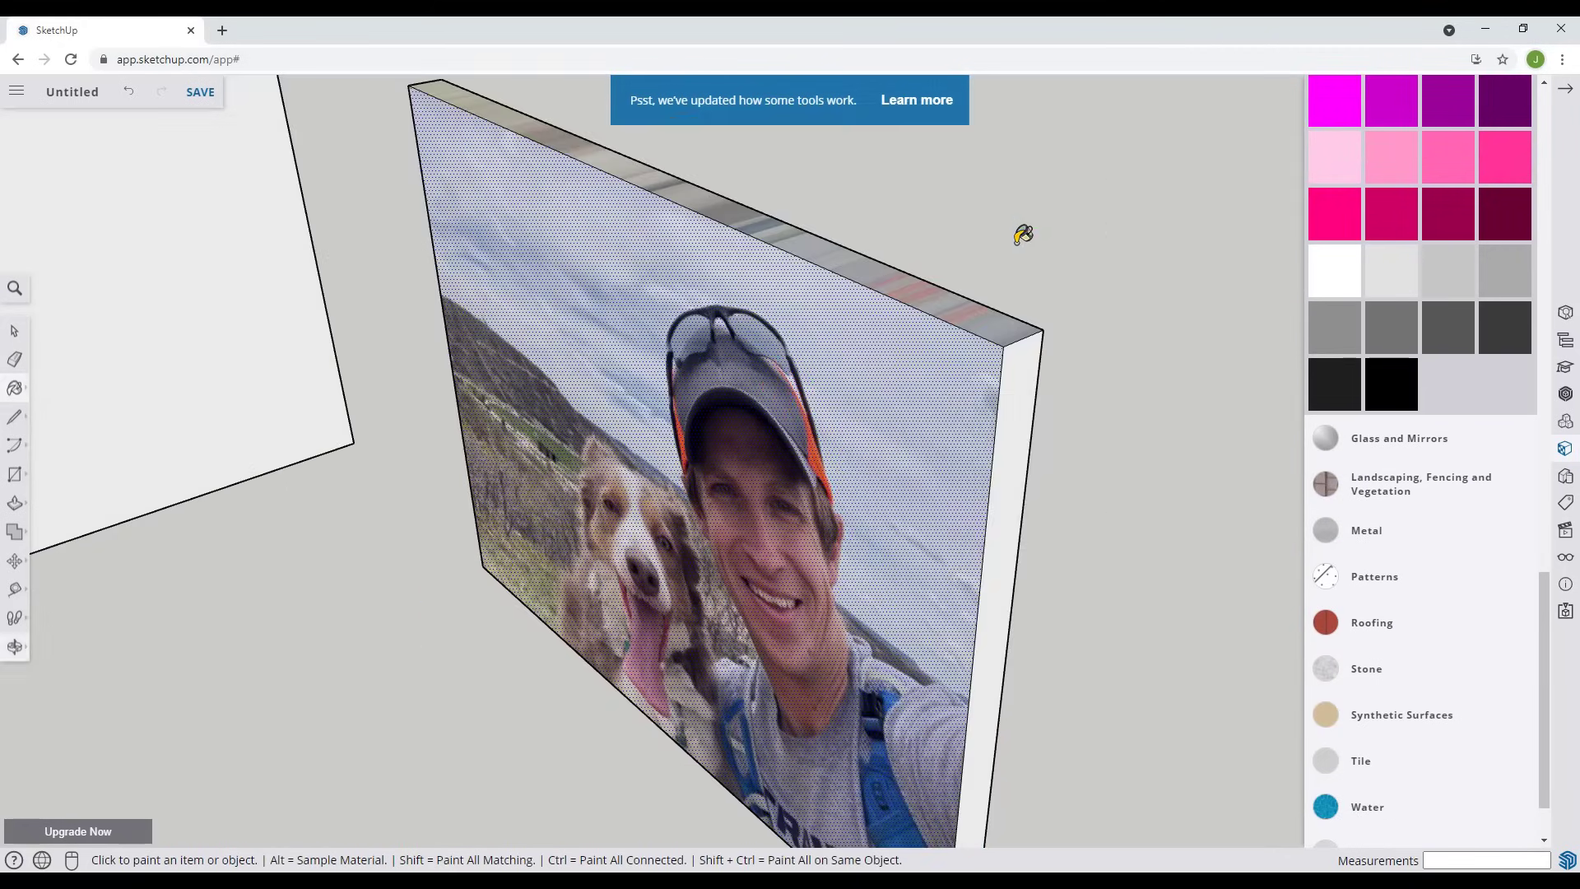
middle_click_drag(978, 297, 888, 575)
scroll(642, 285, "up", 5)
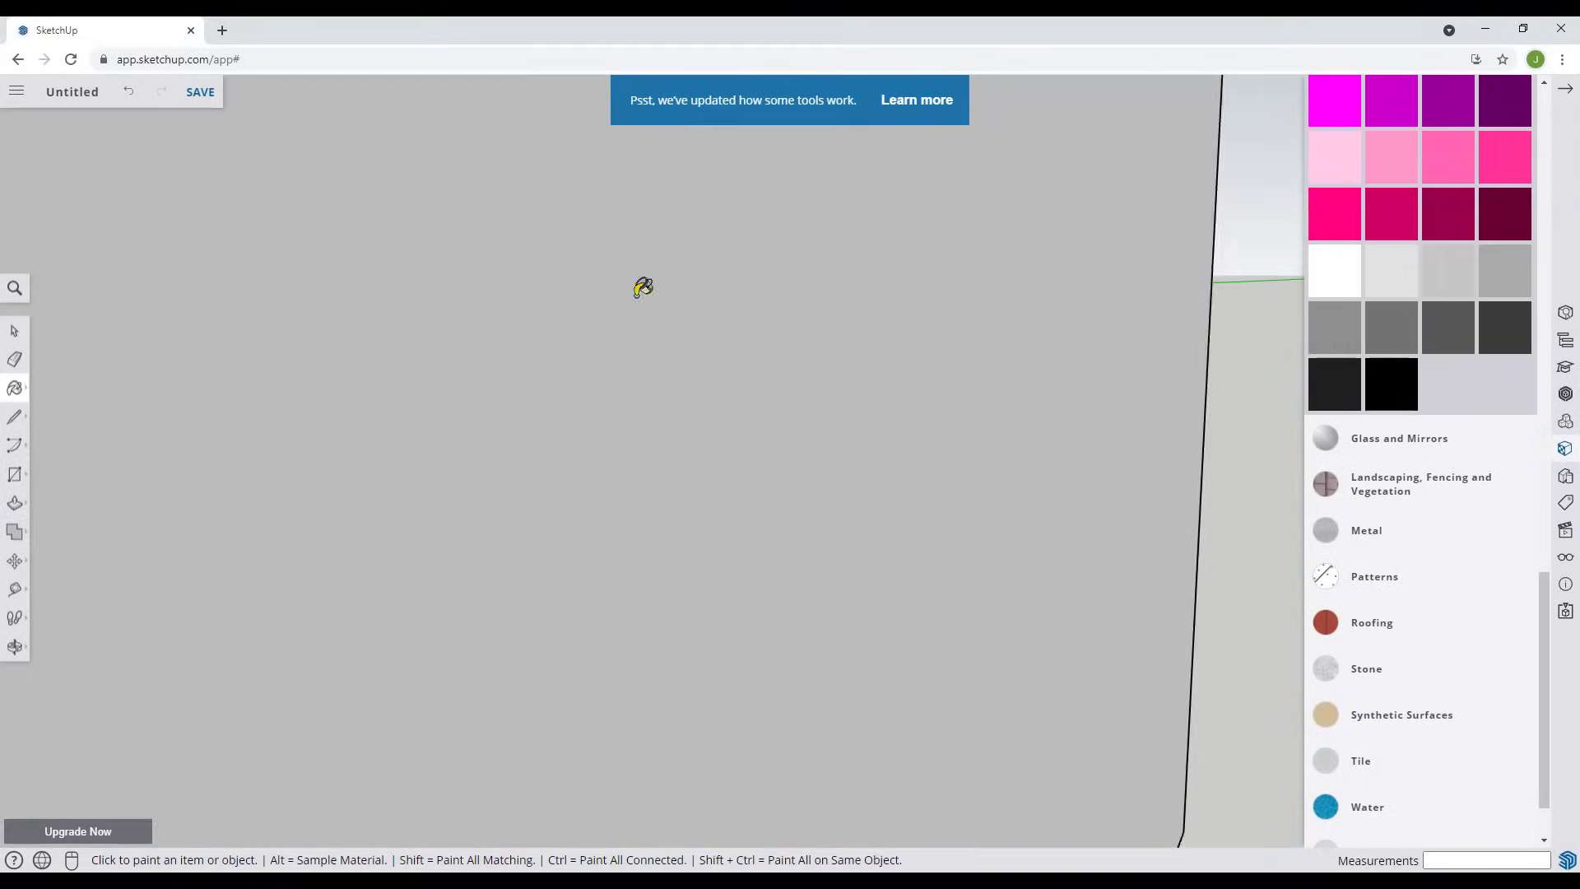
- Group all faces and edges of the picture slab
scroll(548, 220, "down", 8)
key("space")
left_click_drag(548, 214, 1006, 648)
right_click(809, 347)
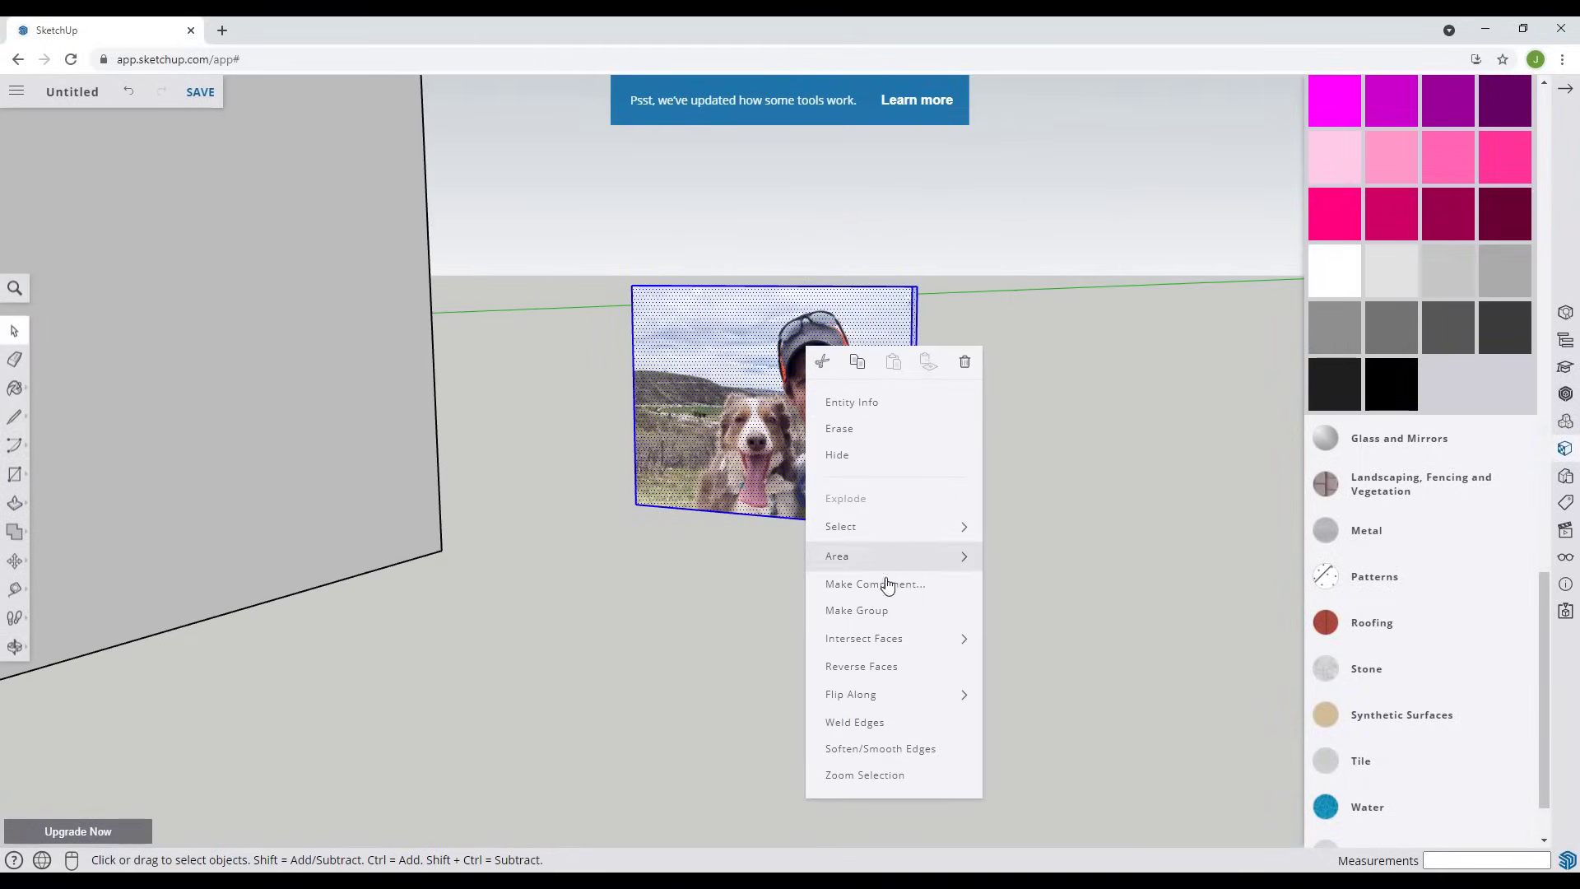
left_click(848, 611)
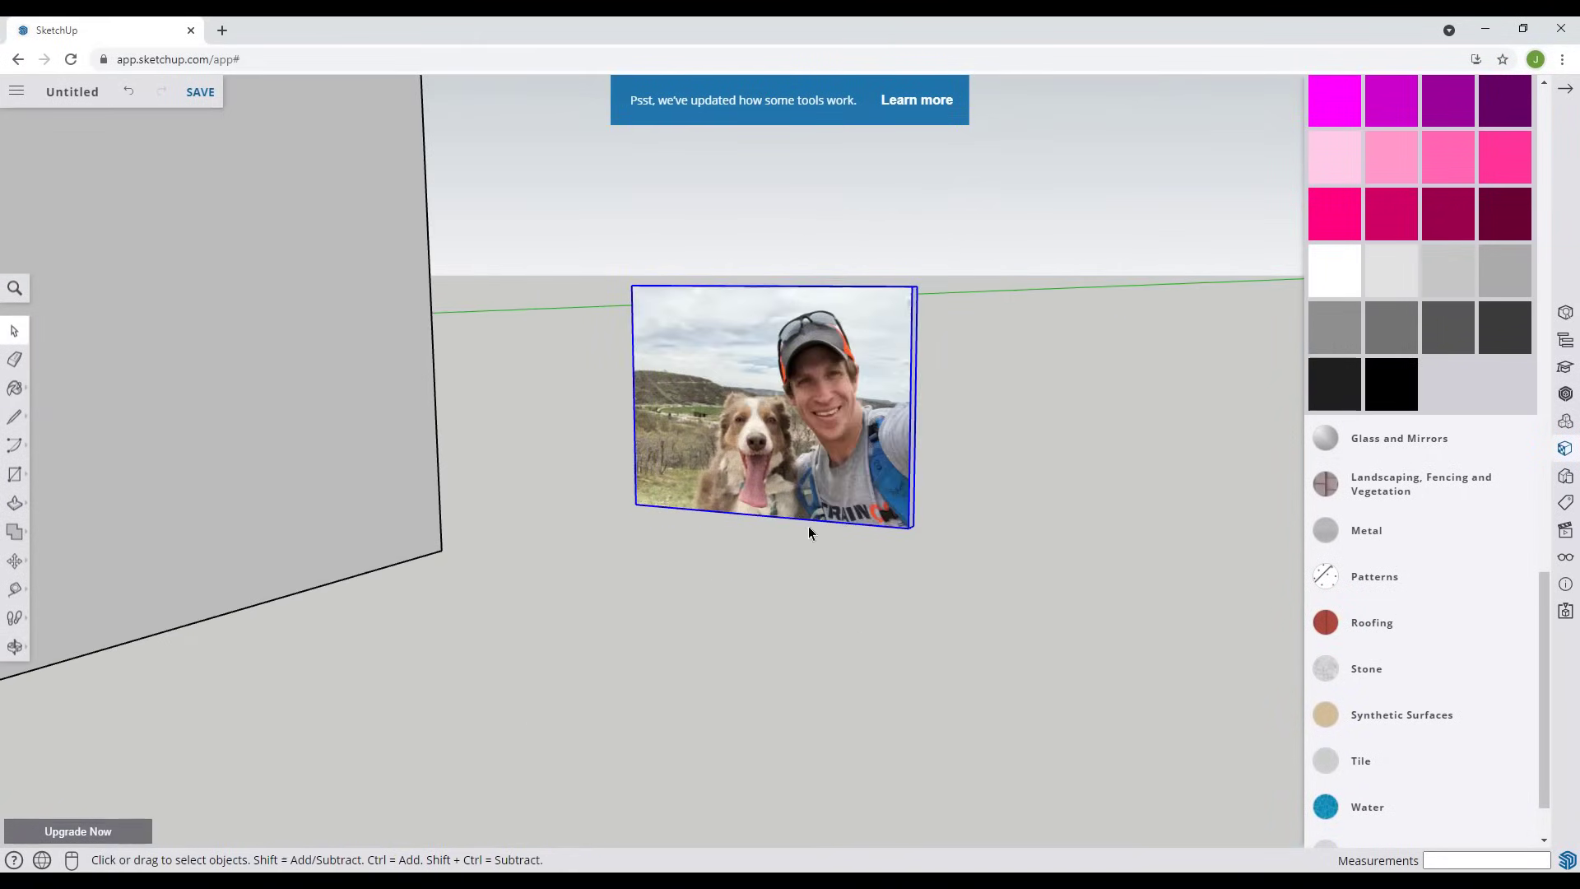
- Move the grouped picture slab into the walled box and place it on the far inner wall near the corner
scroll(806, 461, "down", 2)
scroll(806, 442, "down", 3)
key("m")
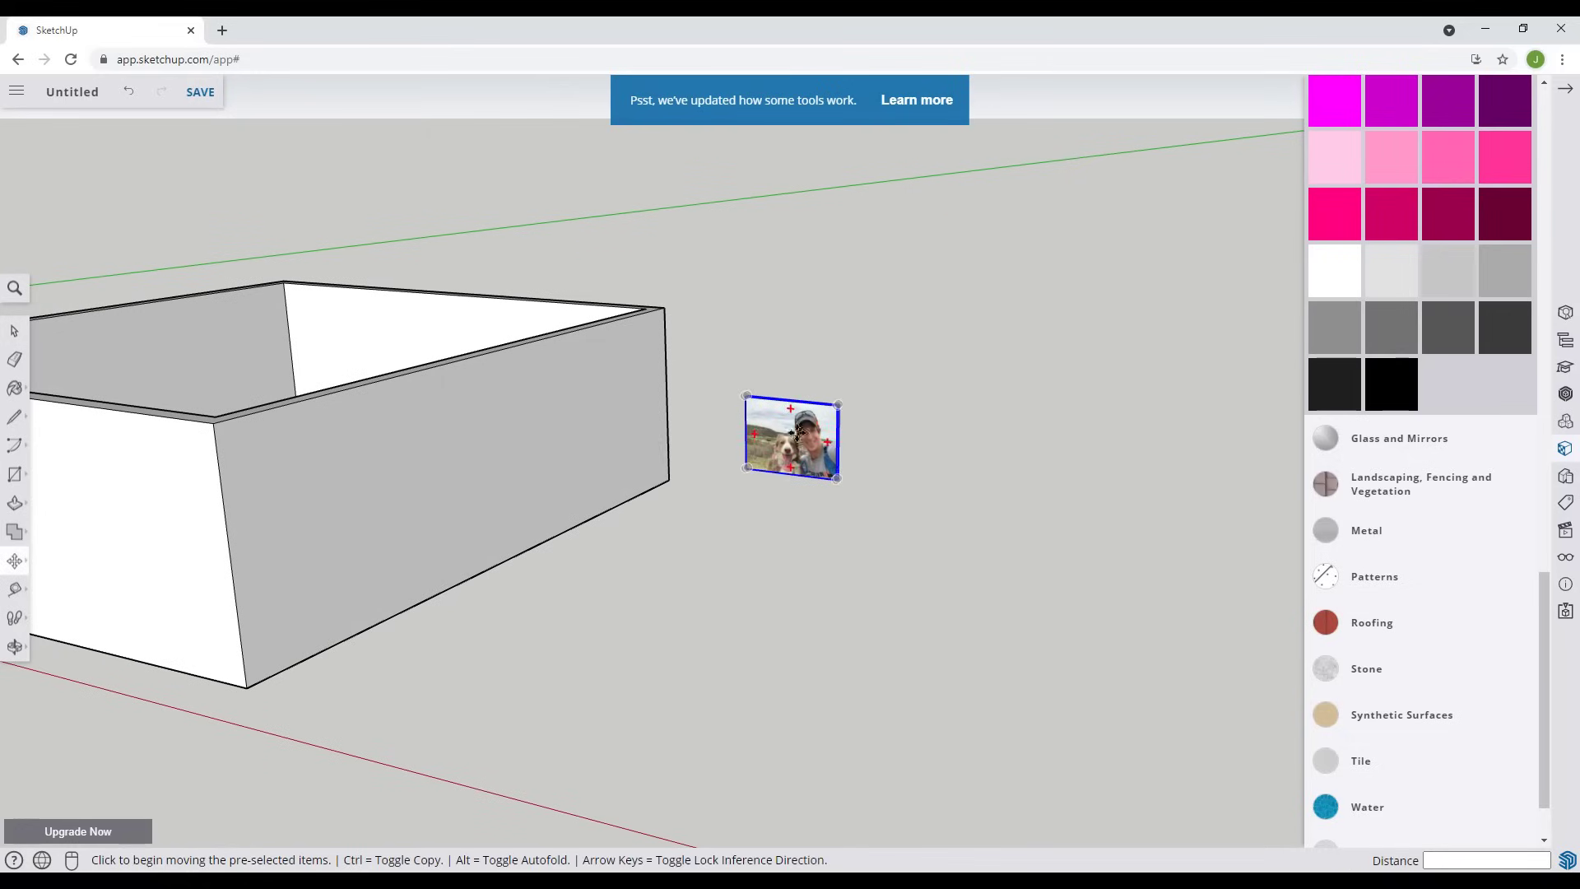
left_click(798, 434)
middle_click_drag(561, 419, 815, 559)
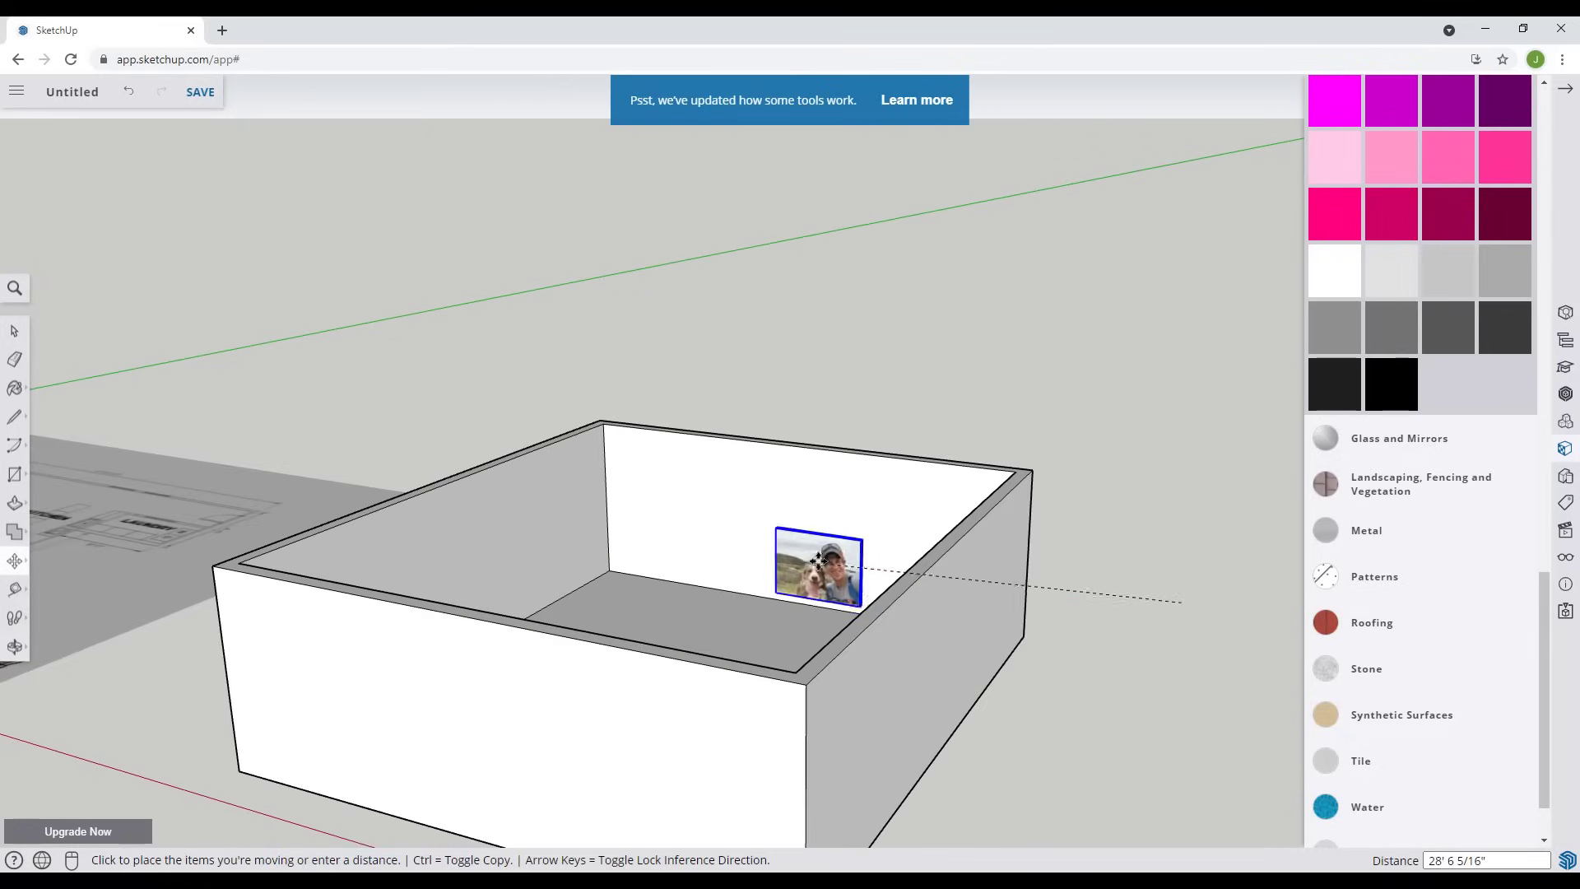
left_click(673, 532)
left_click(673, 530)
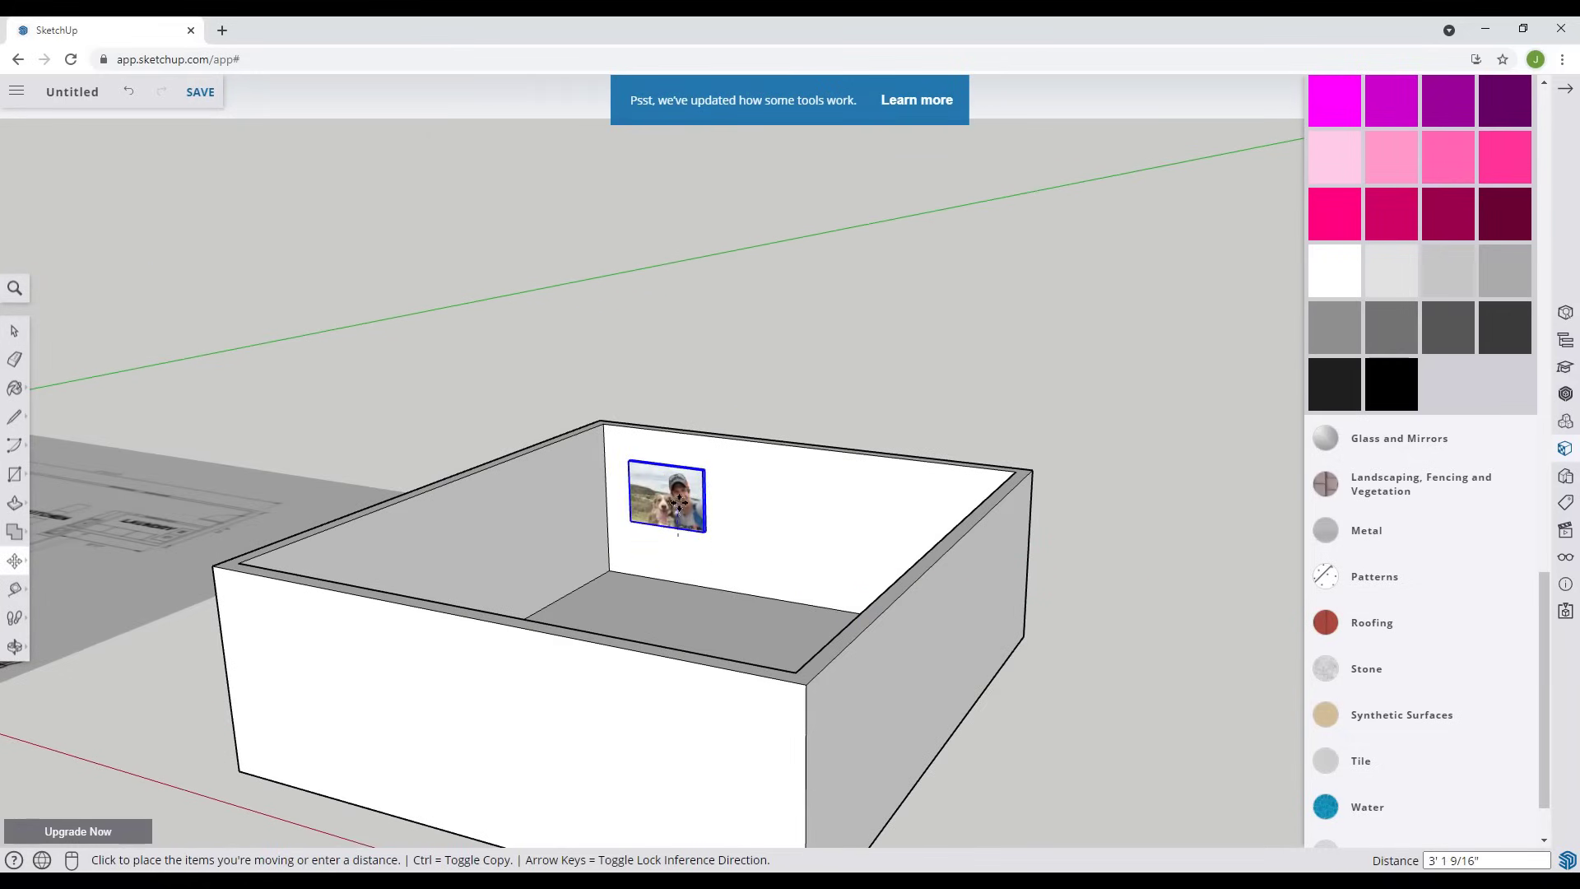
left_click(681, 517)
scroll(682, 516, "up", 5)
key("space")
middle_click_drag(681, 517, 757, 428)
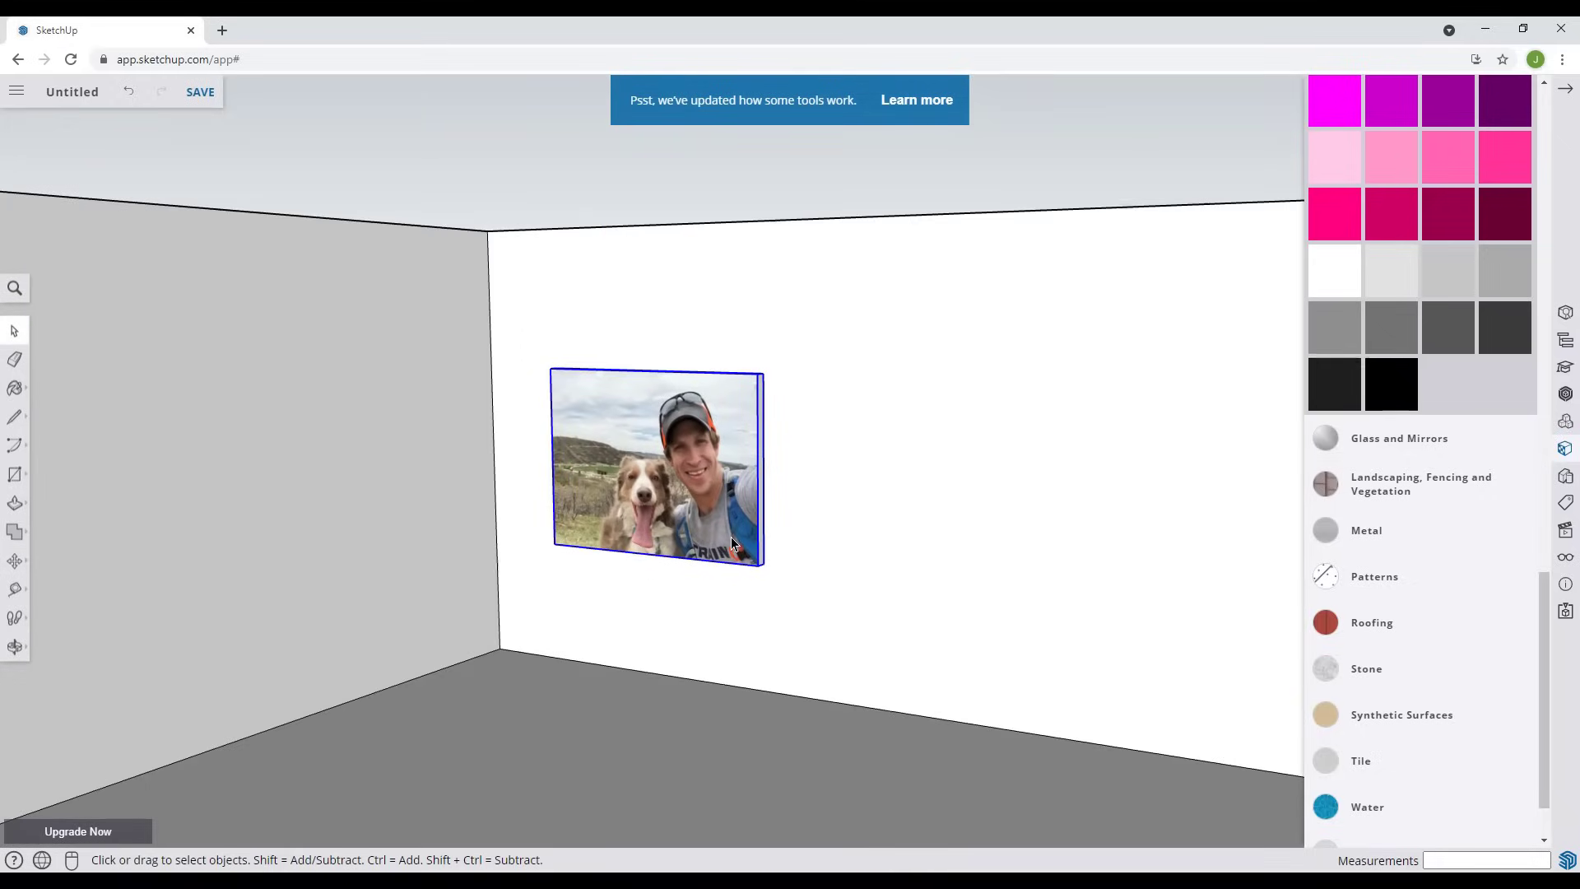
scroll(650, 505, "up", 5)
scroll(774, 506, "down", 6)
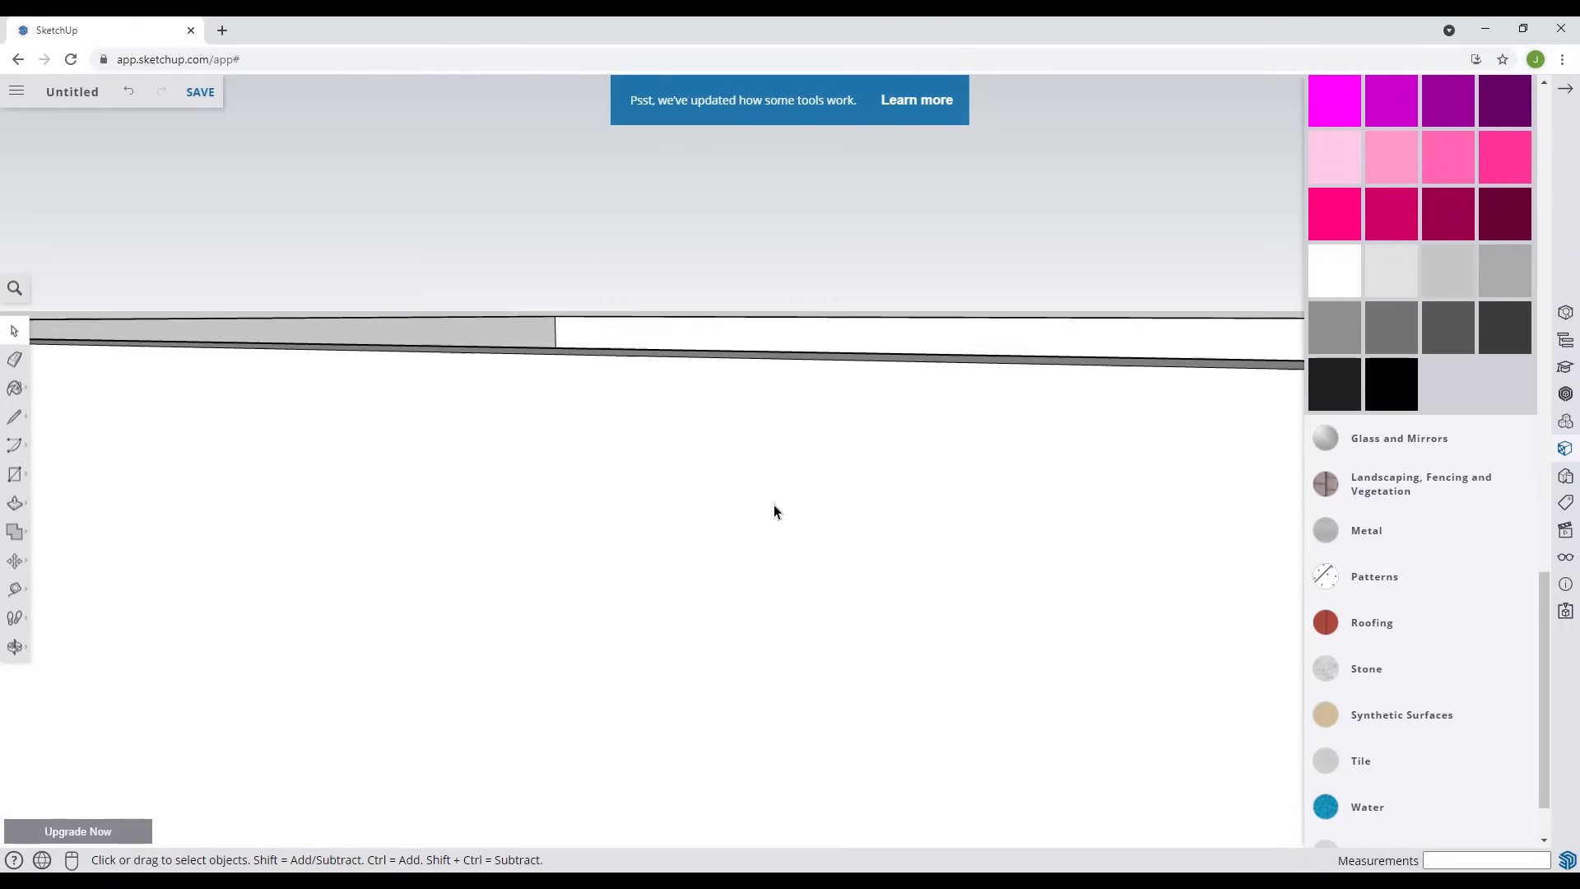
scroll(917, 522, "up", 3)
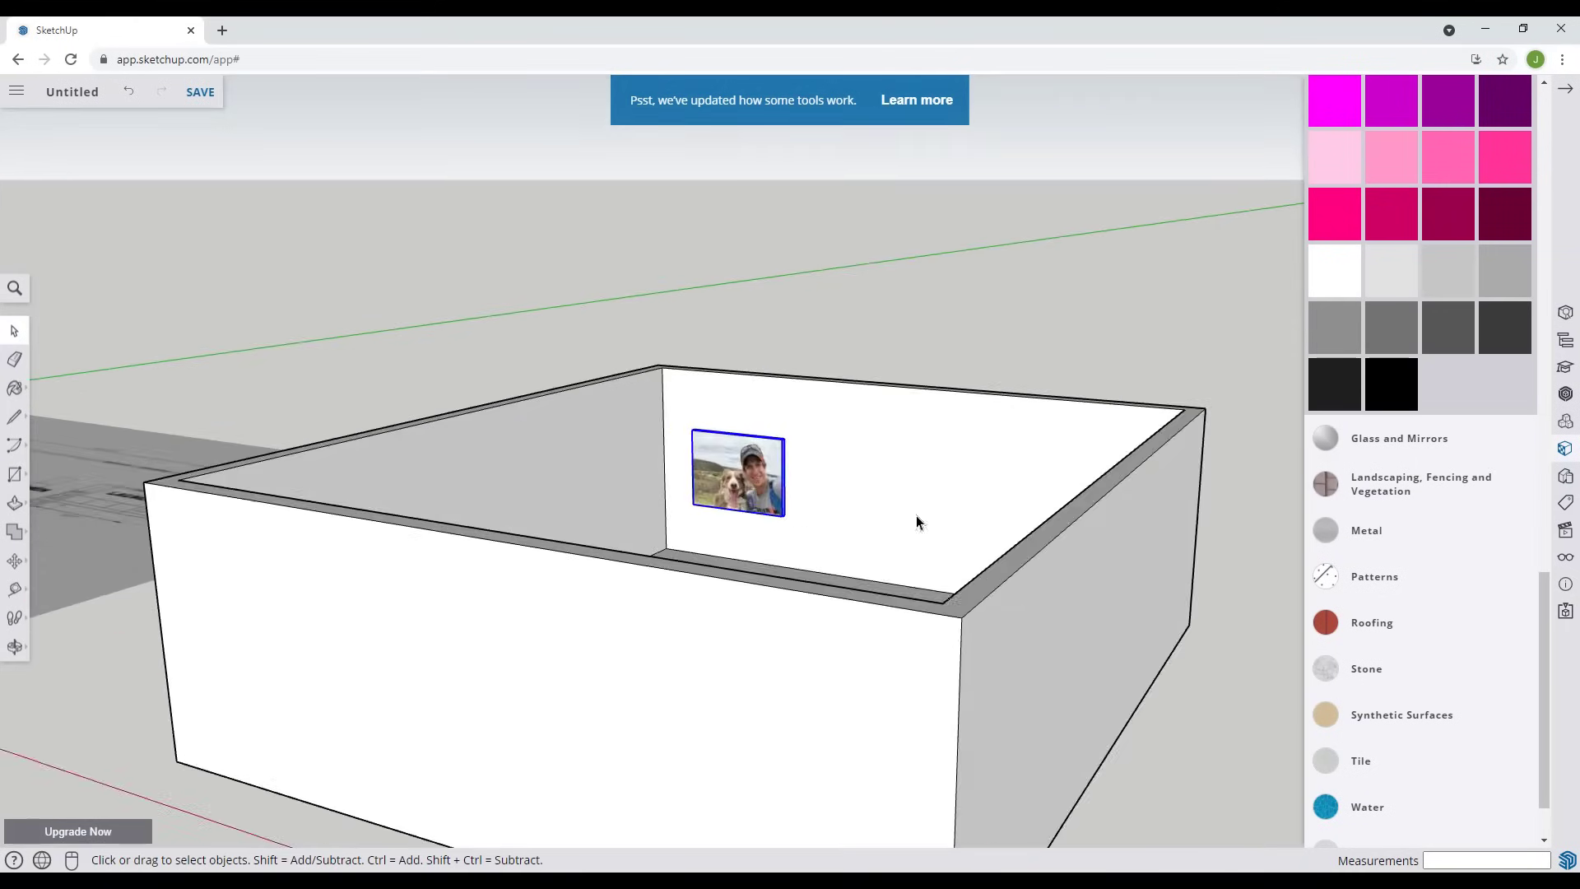
scroll(1022, 519, "down", 4)
scroll(818, 535, "up", 5)
- Start importing a file from the device and show the 3K brick texture folder's files as large icons
middle_click_drag(792, 484, 848, 446)
left_click(17, 93)
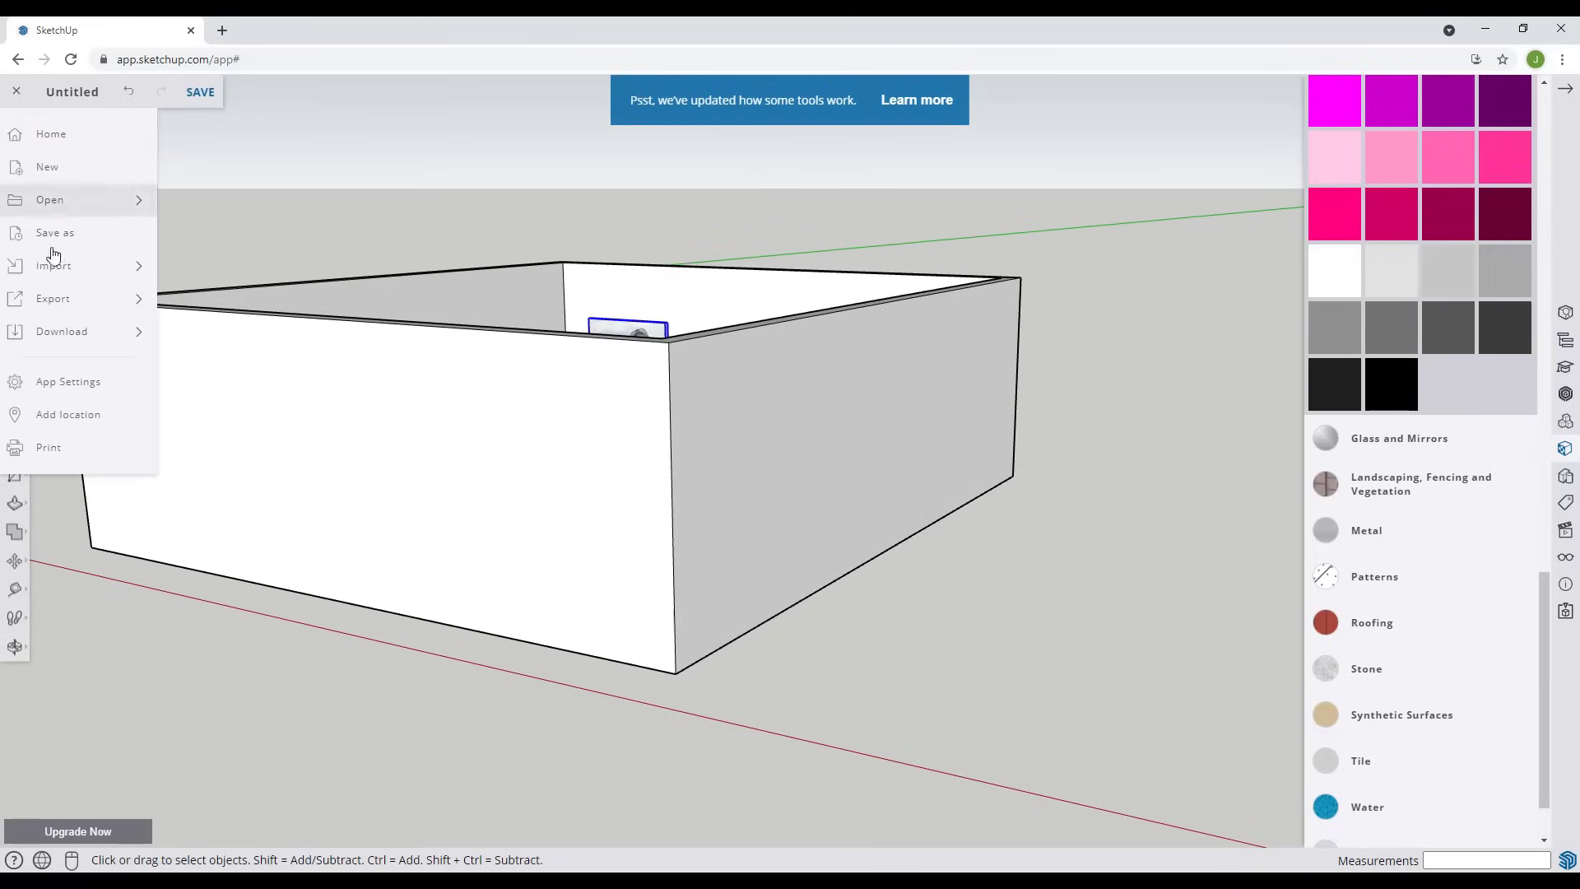
mouse_move(66, 267)
left_click(202, 271)
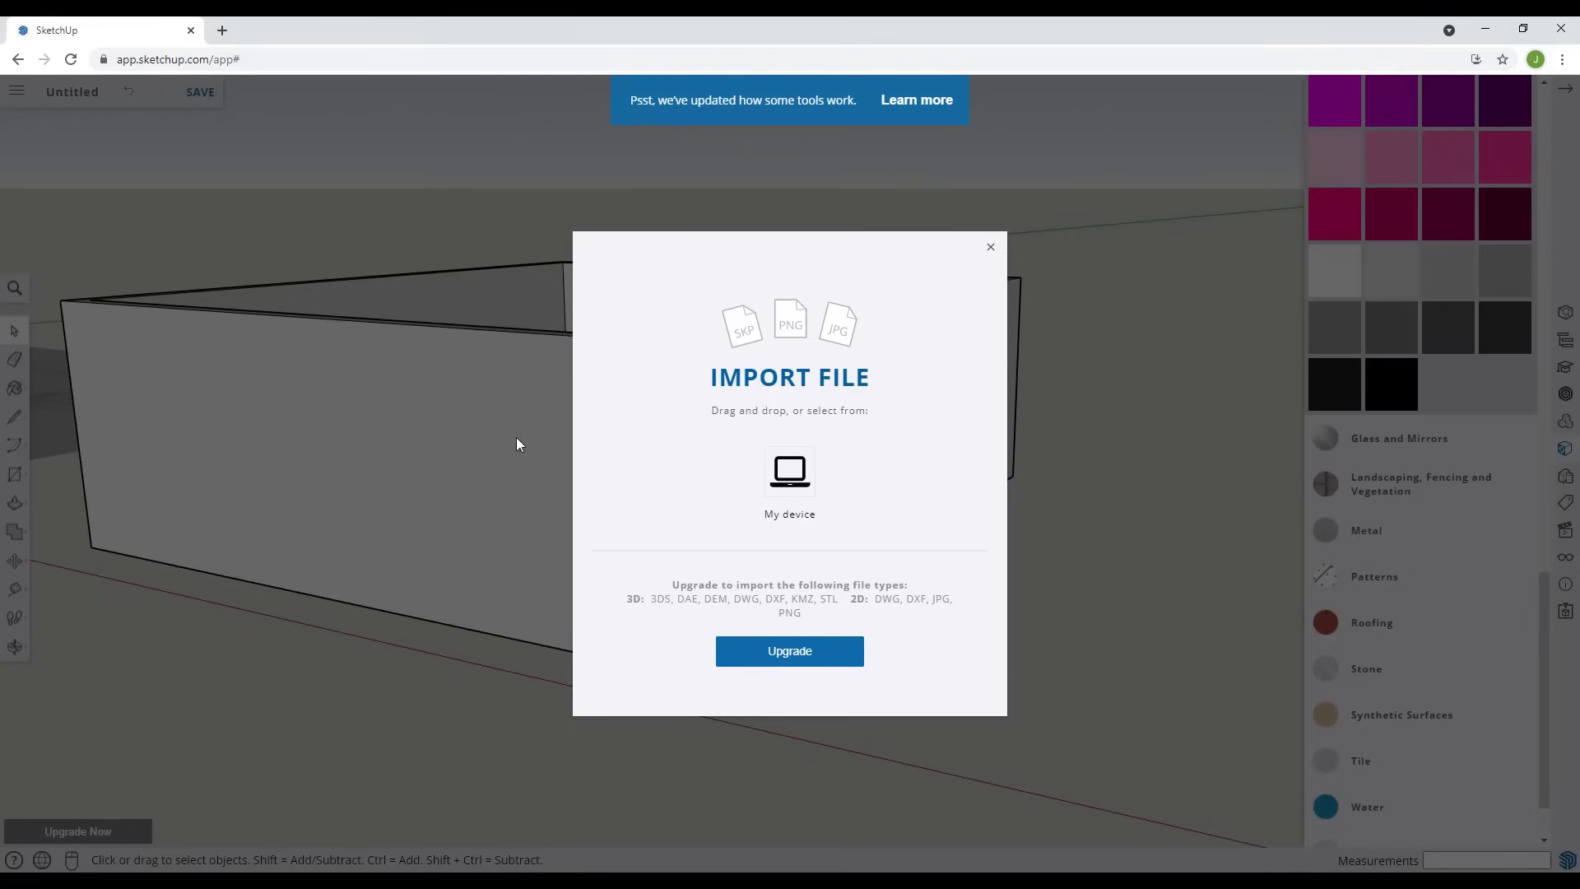
left_click(805, 503)
right_click(311, 317)
mouse_move(386, 314)
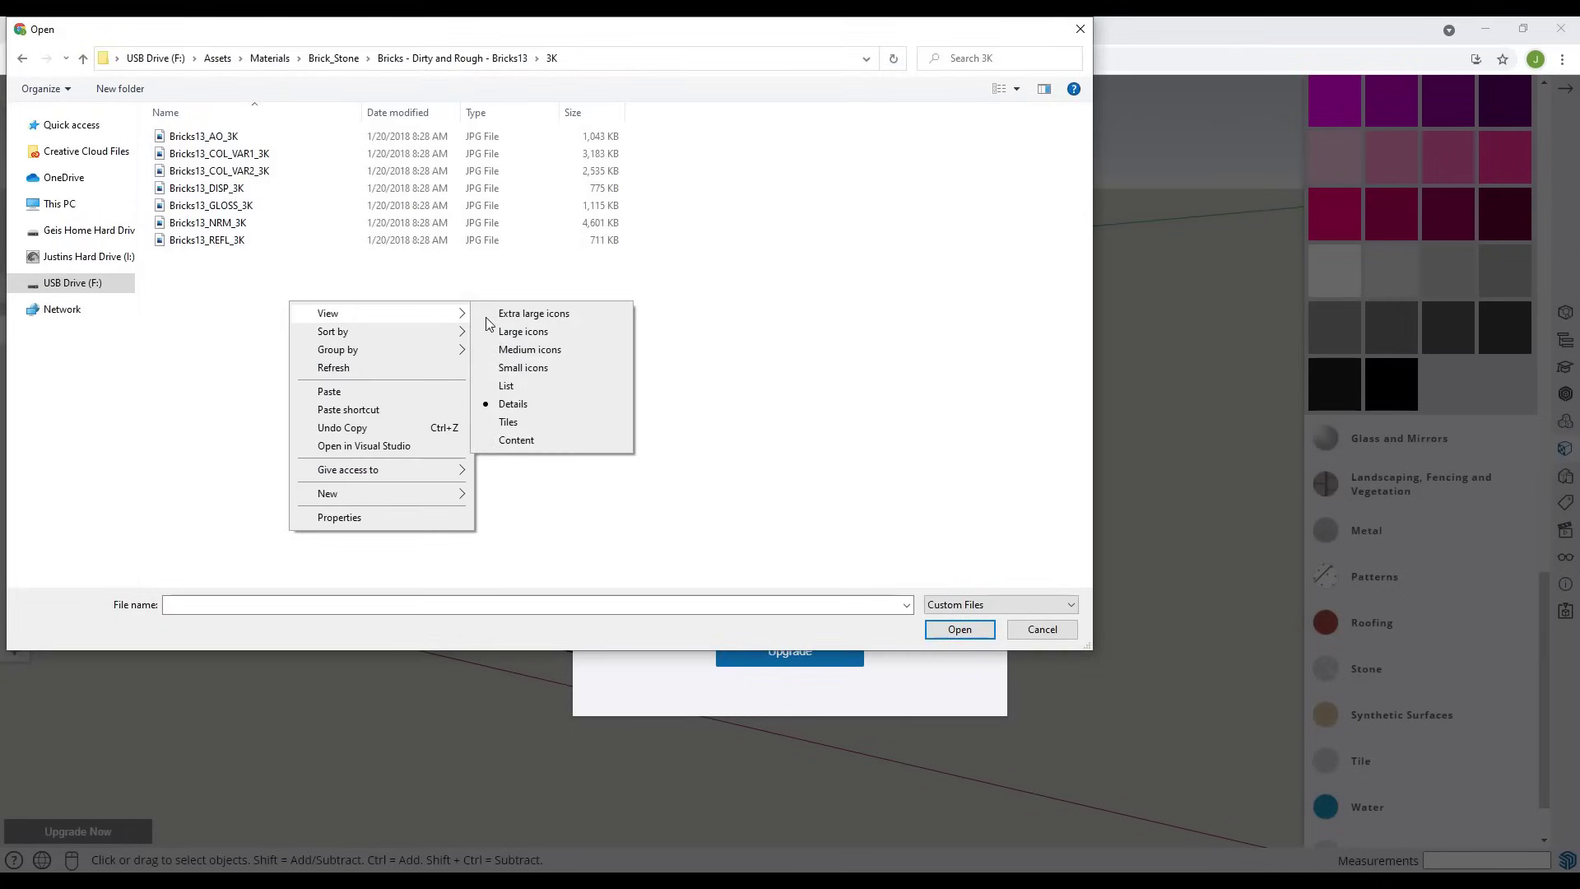
left_click(523, 331)
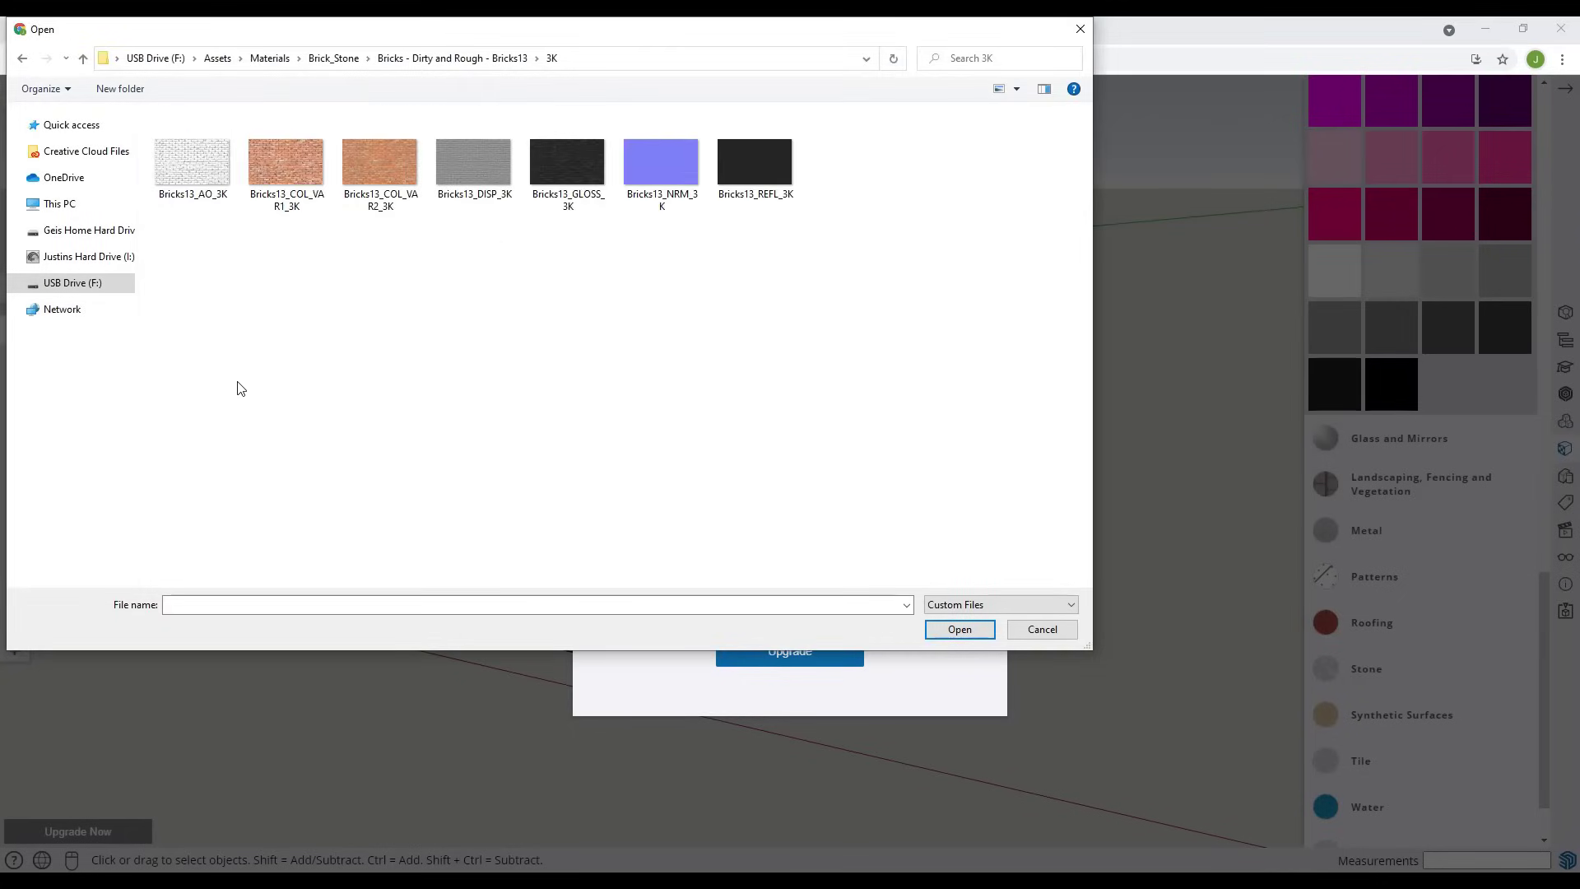
- Import Bricks13_COL_VAR1_3K.jpg as a material and apply it to the box's right outer wall, starting near its lower front corner
left_click(288, 169)
double_click(288, 169)
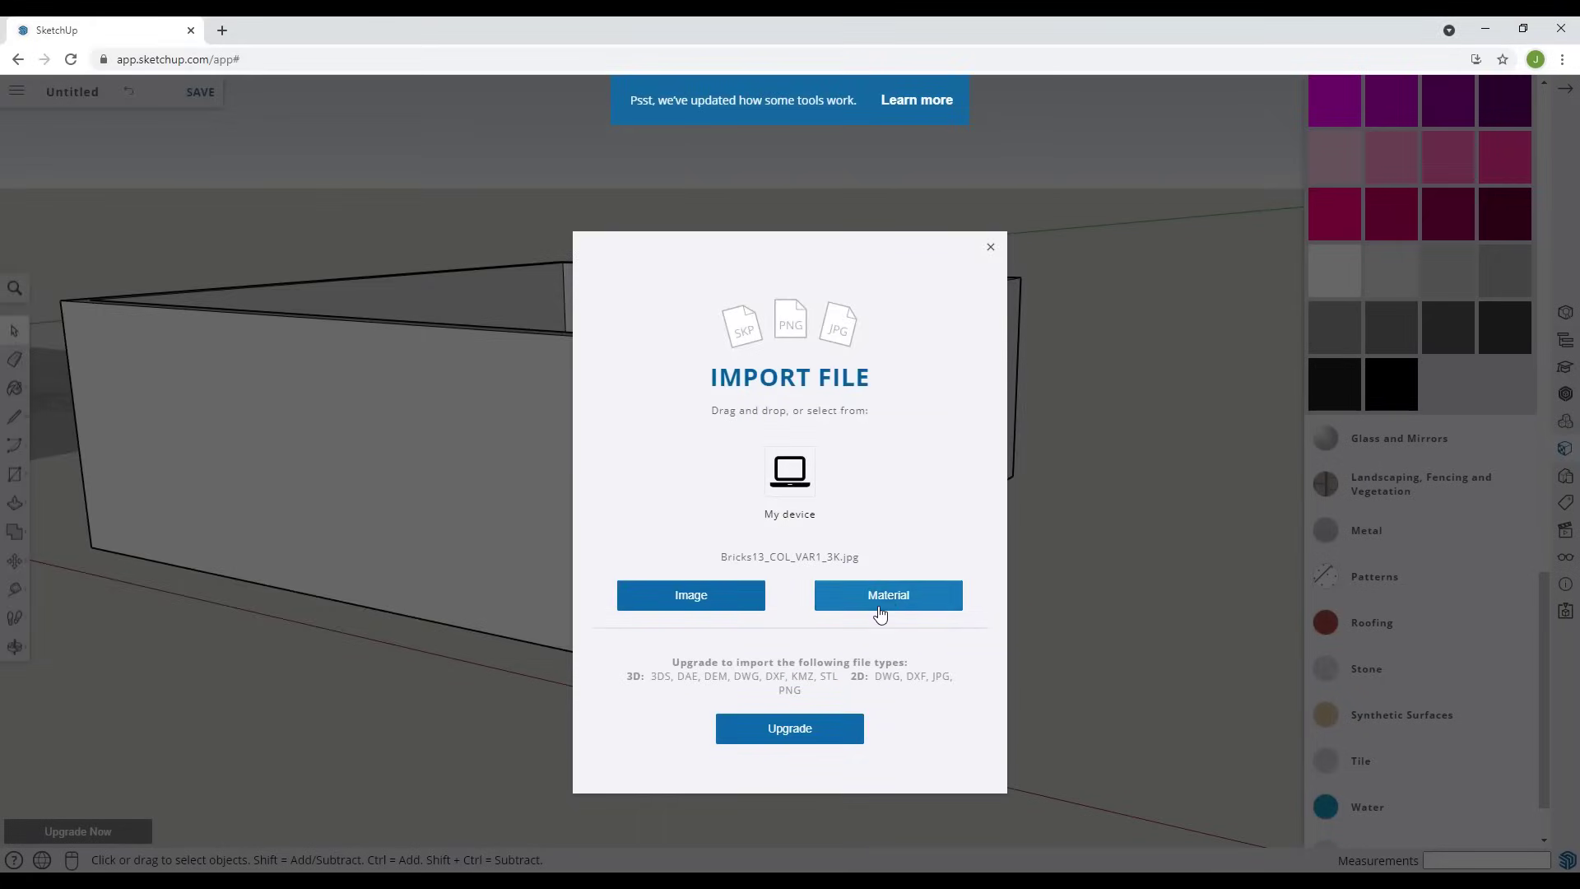
left_click(886, 596)
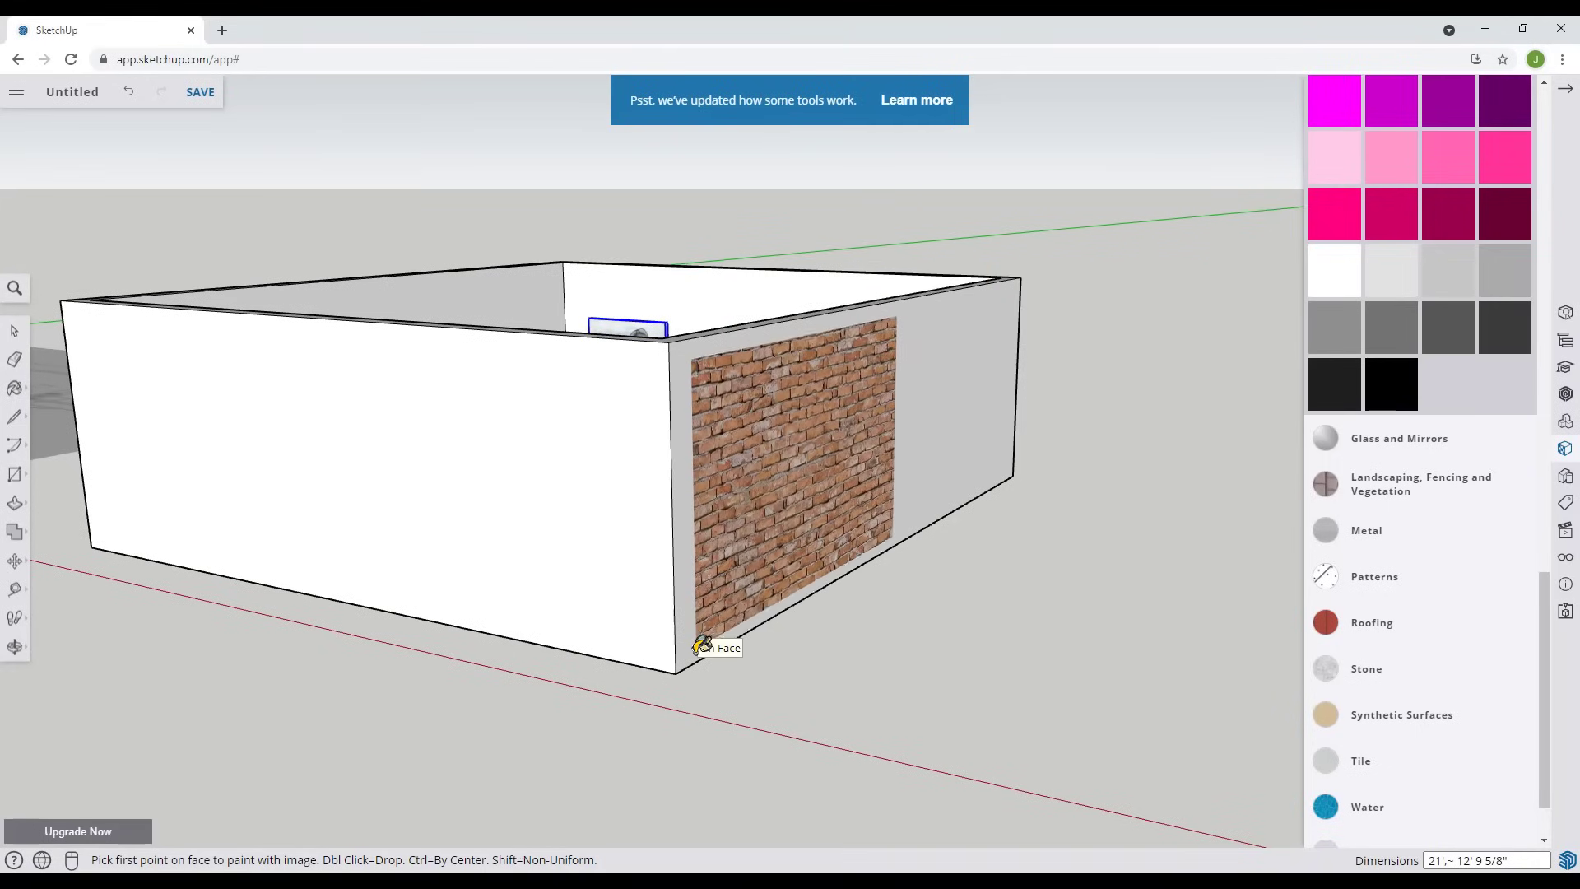
left_click(739, 590)
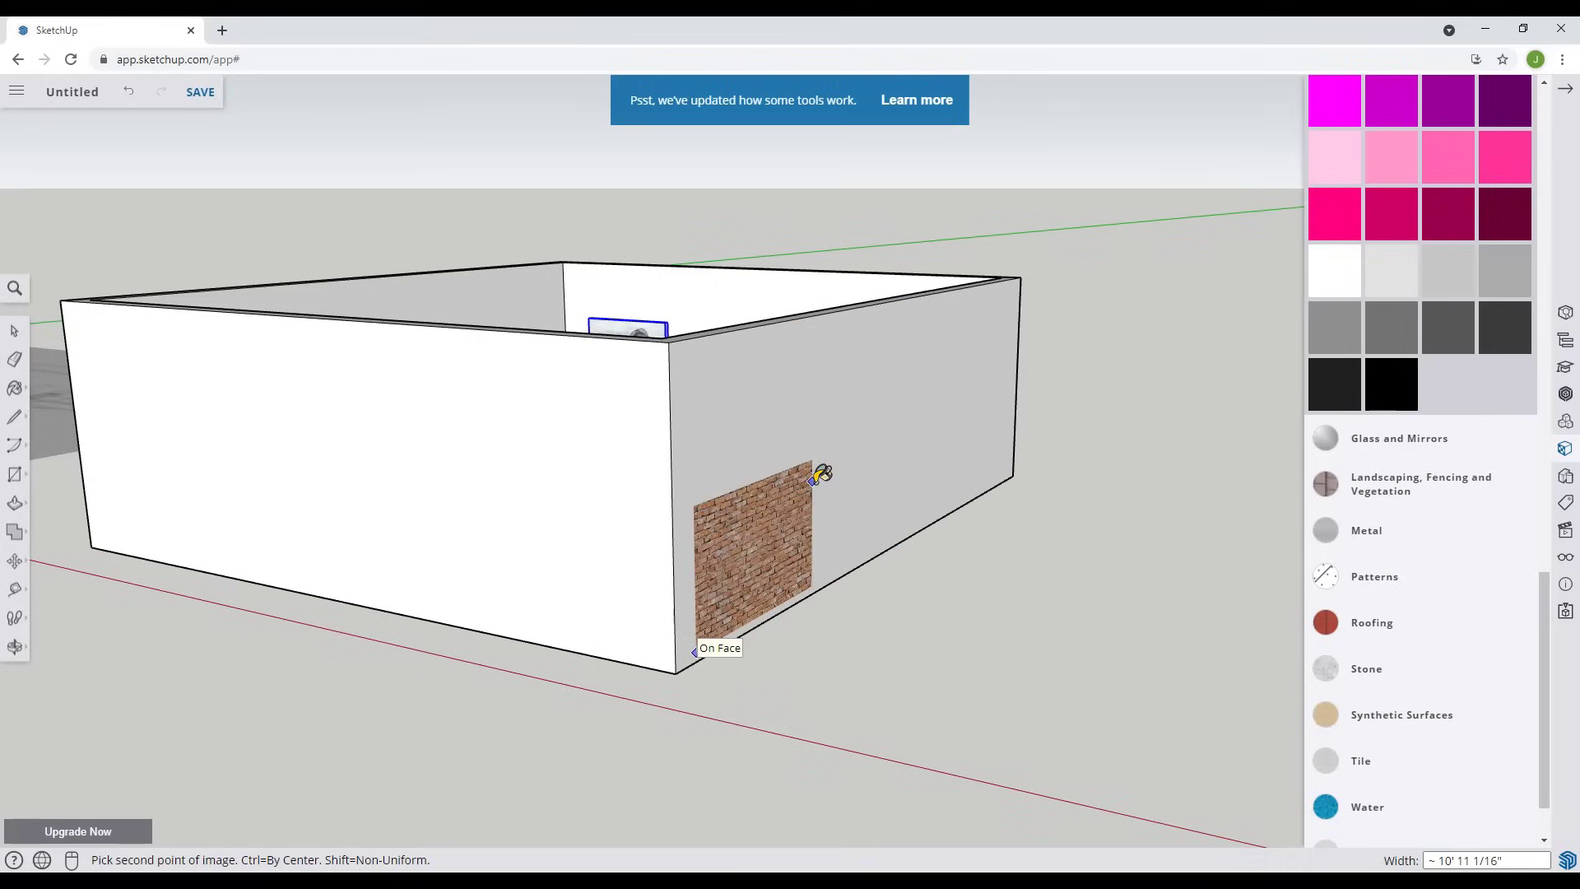
left_click(897, 382)
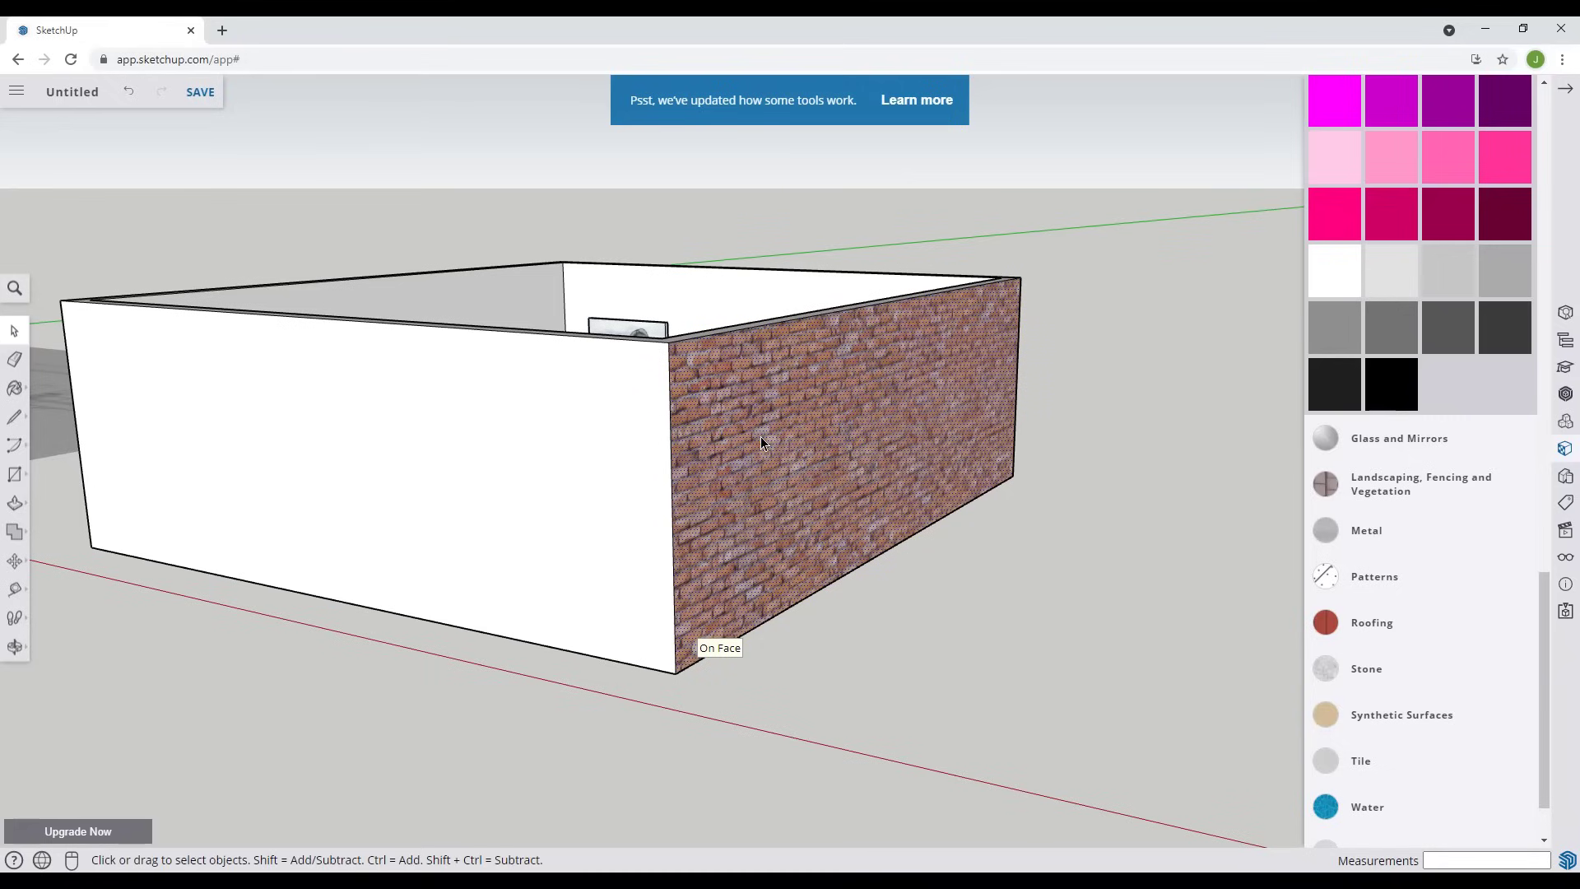
- Sample the brick material from the textured wall and paint it on the box's other three outer walls
scroll(1372, 301, "up", 10)
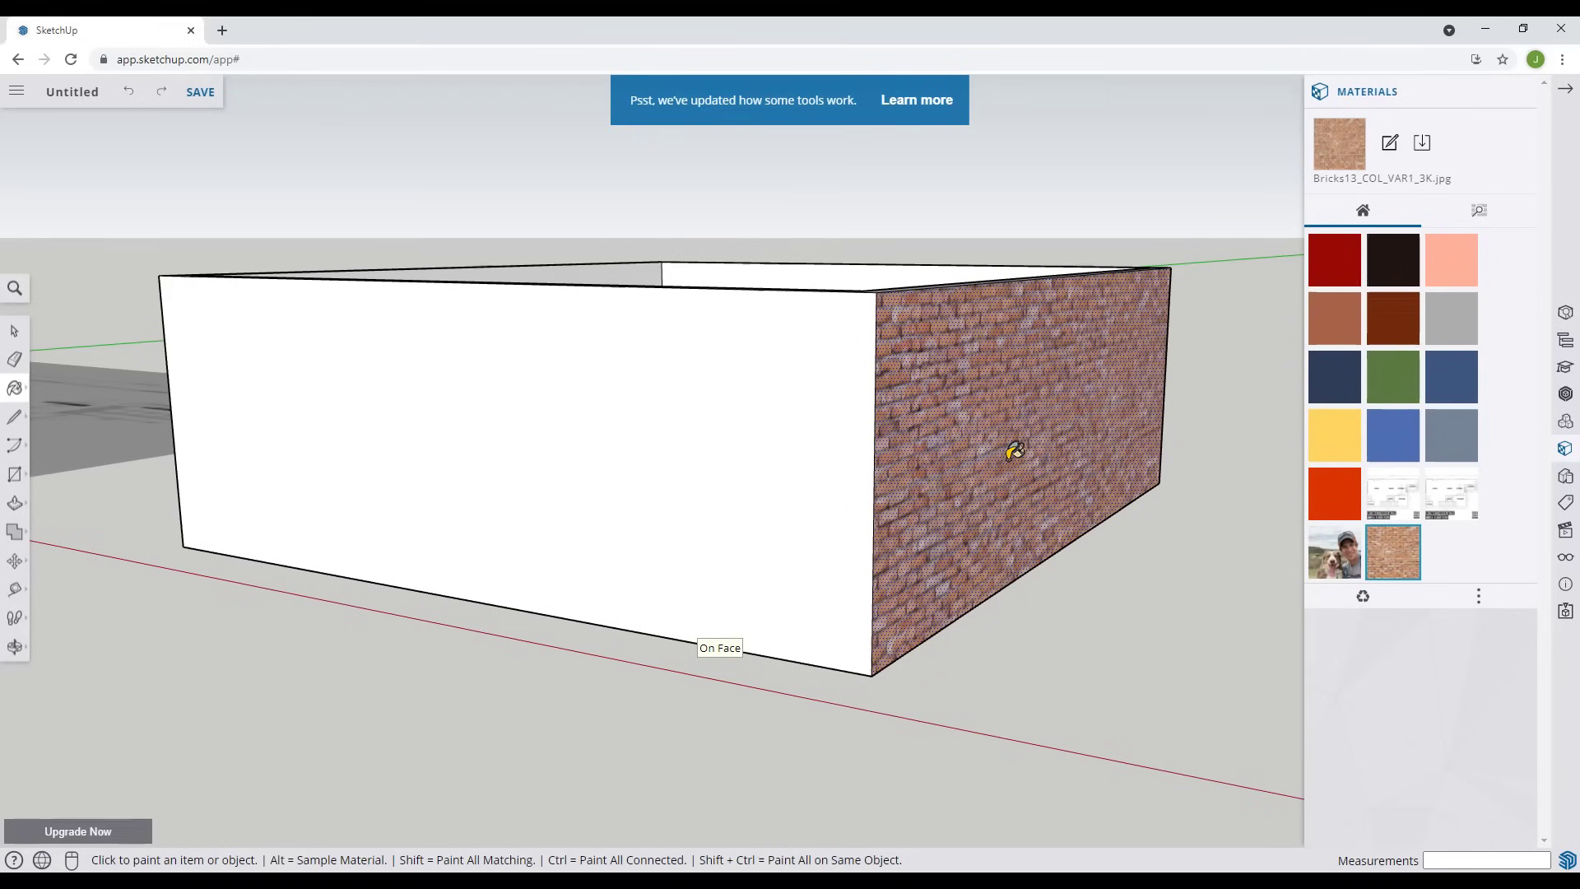
key("alt")
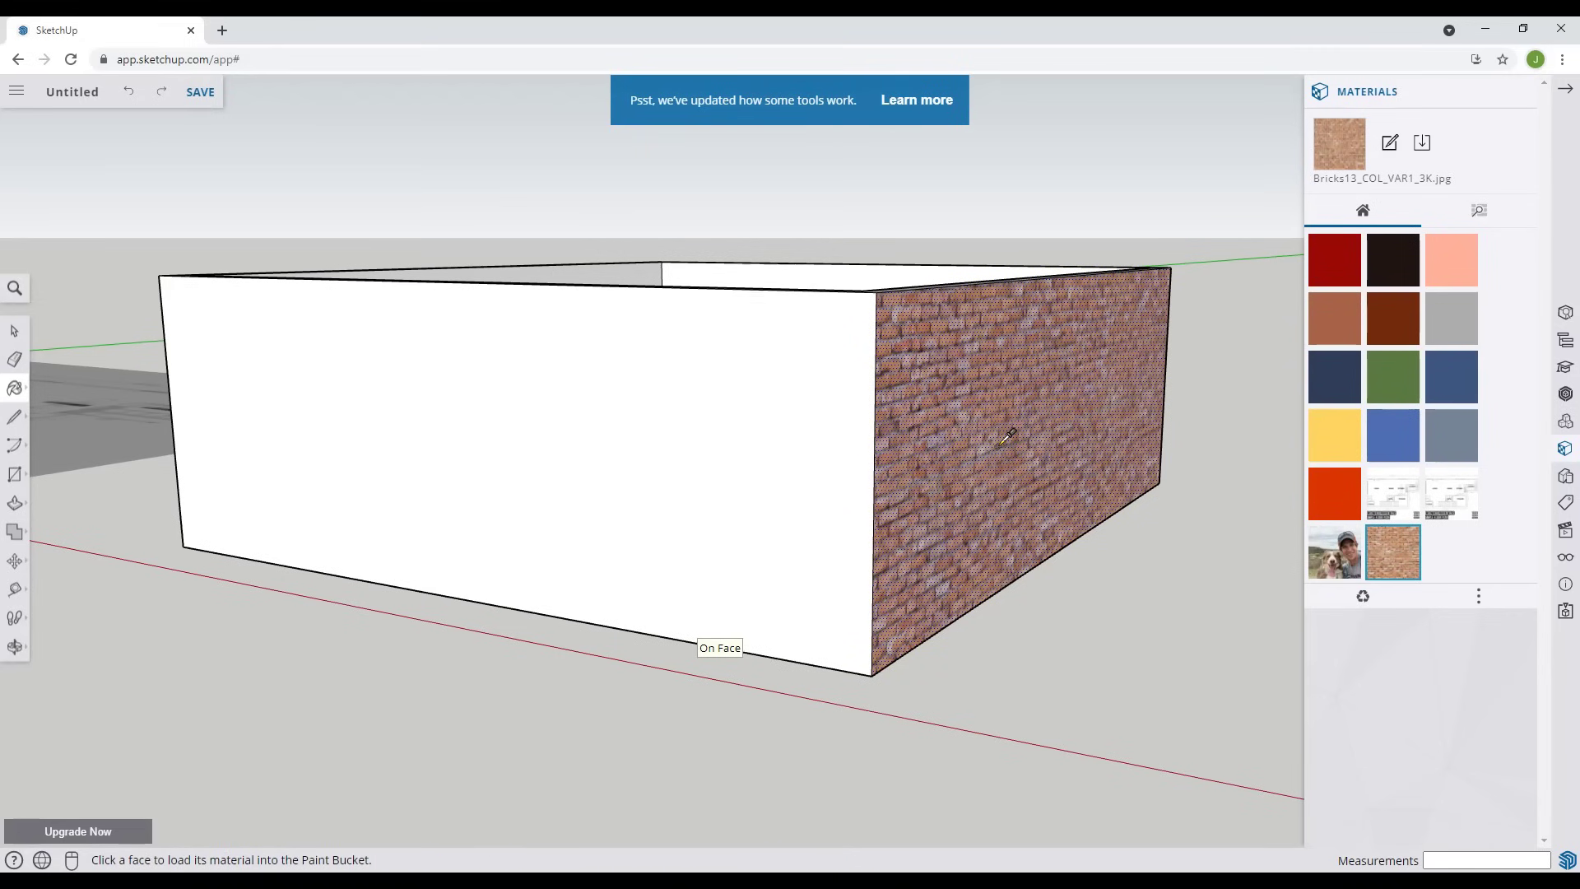
left_click(1006, 439, "alt")
left_click(769, 423)
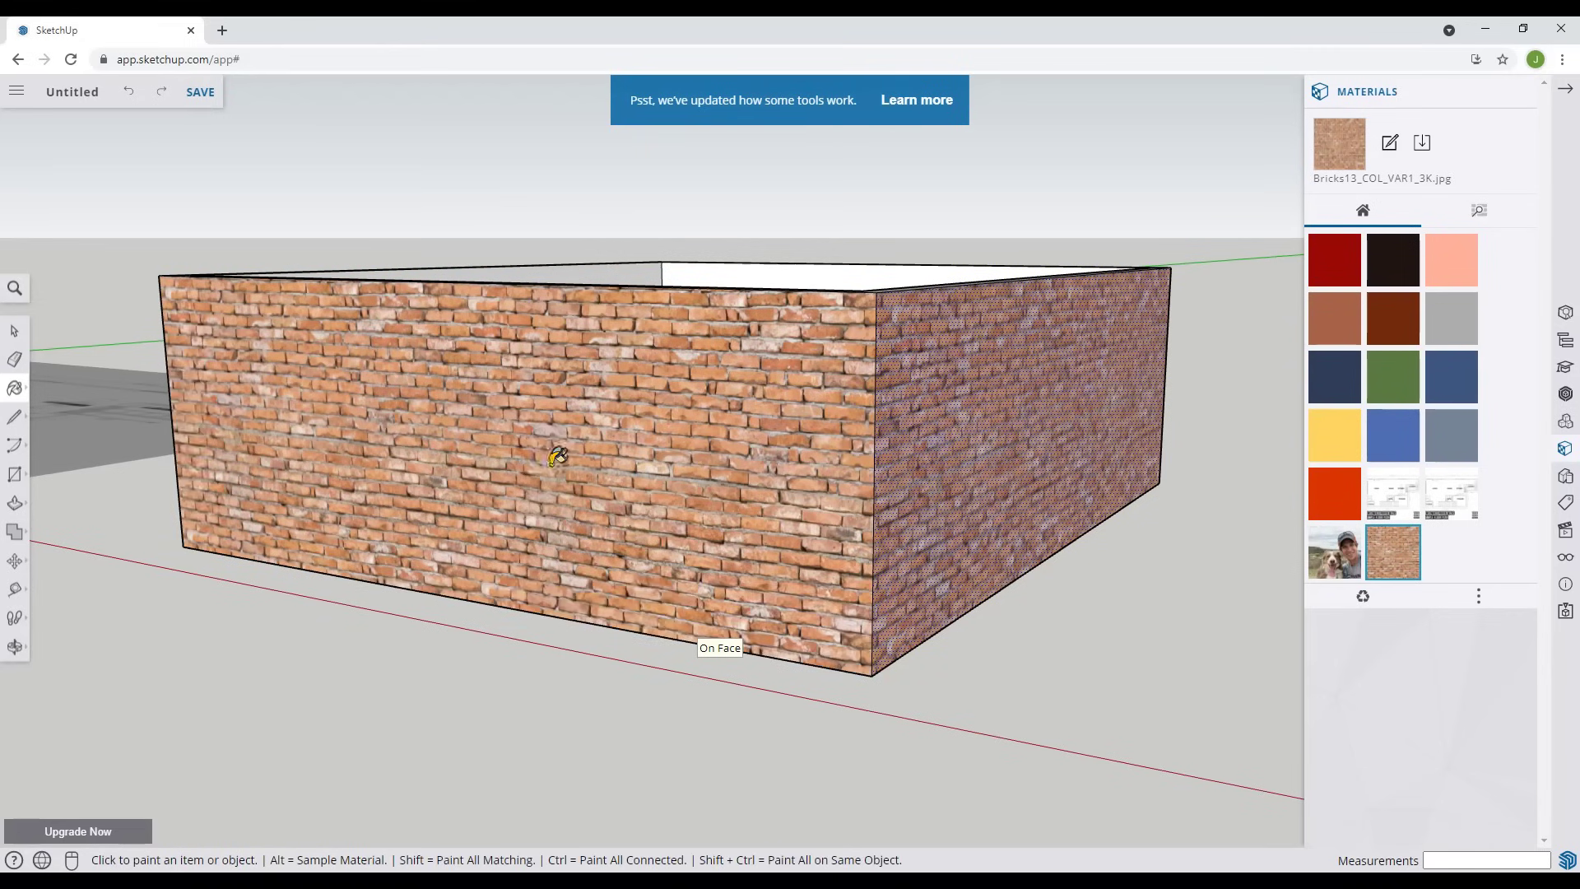
mouse_move(557, 456)
middle_mouse_down()
mouse_move(724, 433)
mouse_move(589, 433)
middle_mouse_up()
left_click(1022, 380)
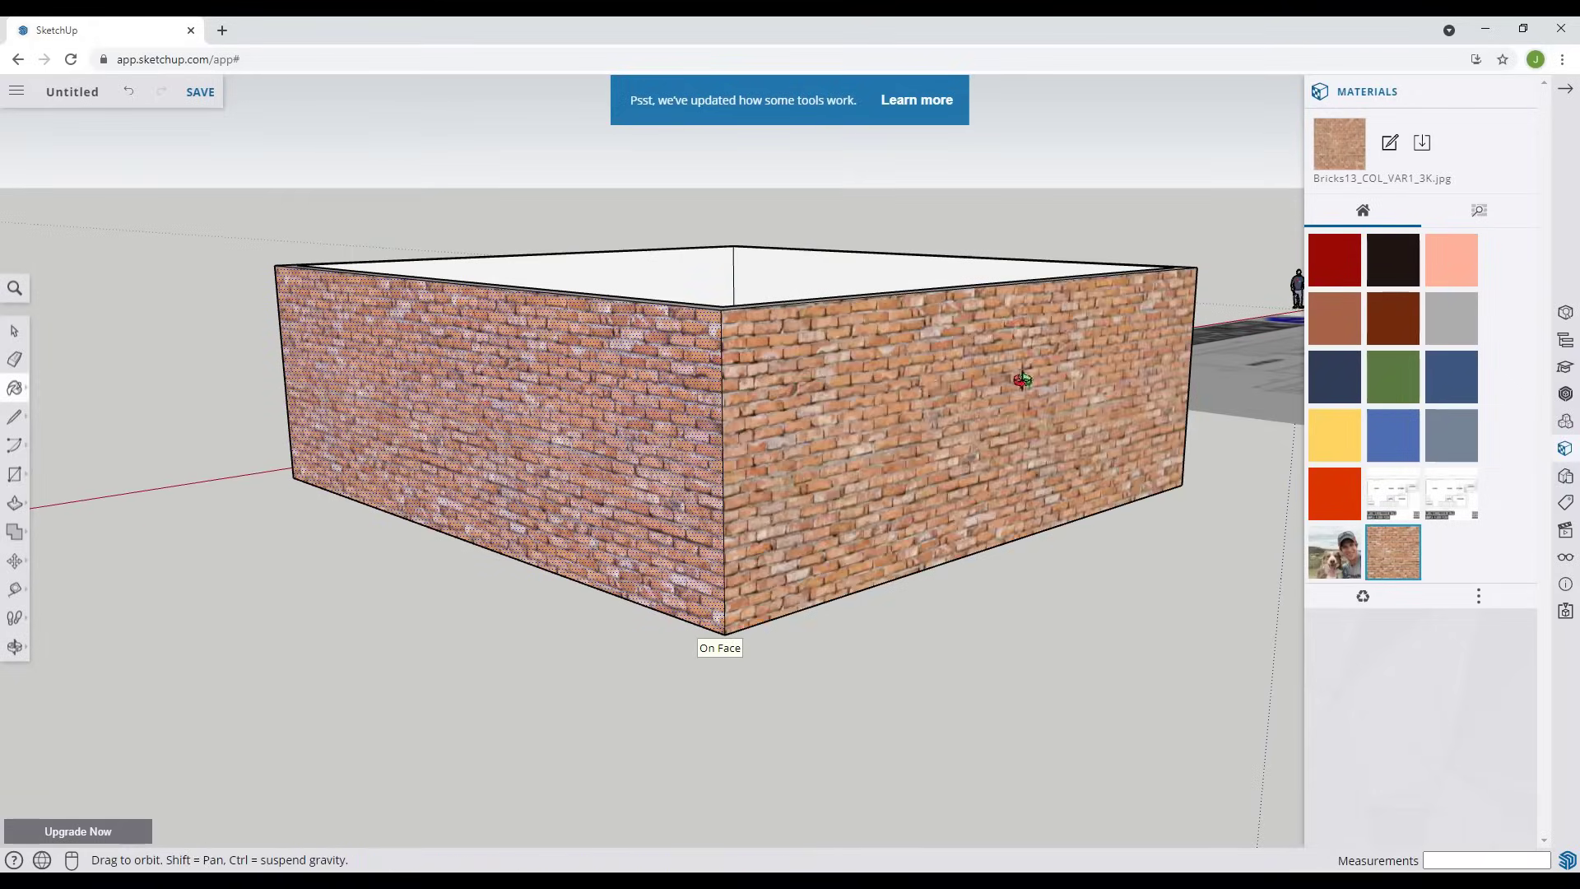
mouse_move(476, 403)
middle_mouse_down()
mouse_move(314, 425)
mouse_move(345, 424)
middle_mouse_up()
left_click(808, 365)
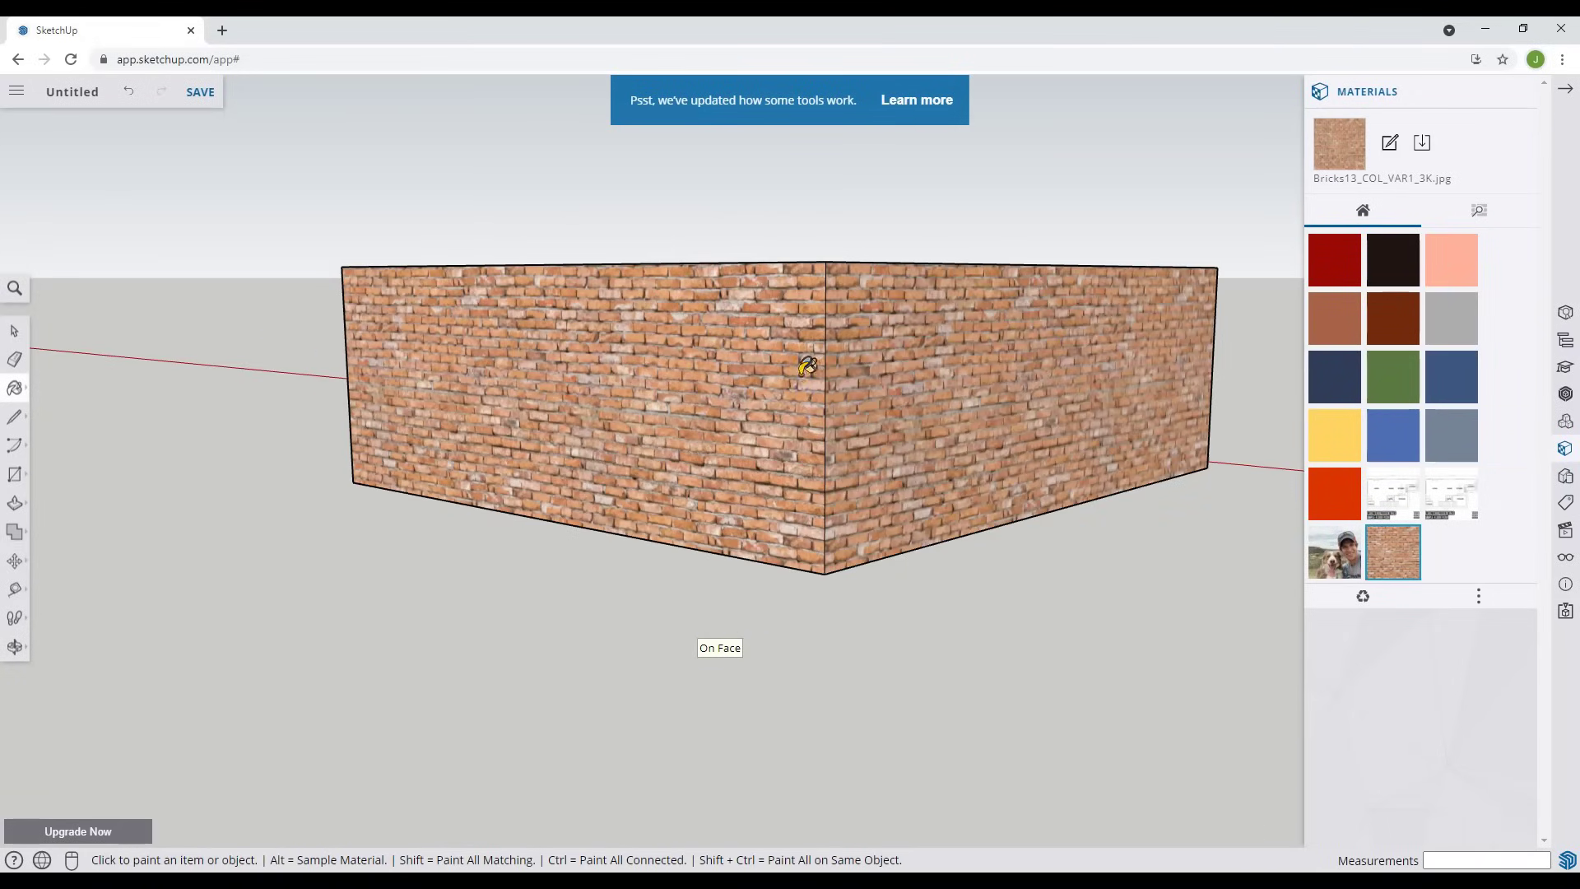
- Examine the brick texture on the box's outer walls from all around
middle_click_drag(1150, 419, 750, 418)
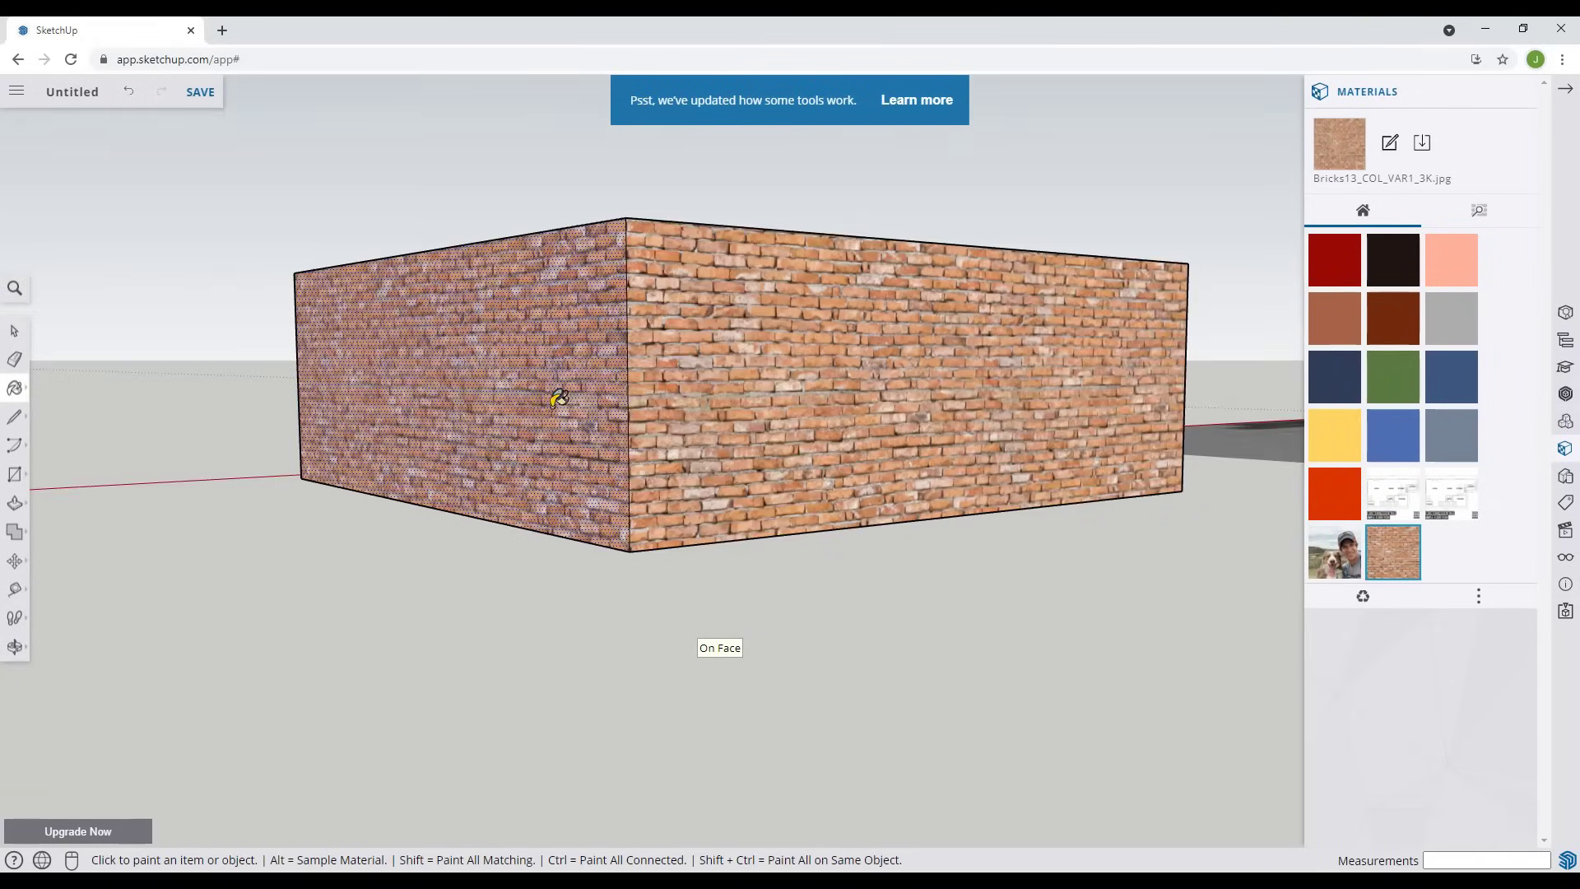
mouse_move(554, 399)
middle_mouse_down()
mouse_move(1068, 441)
mouse_move(628, 445)
mouse_move(752, 407)
middle_mouse_up()
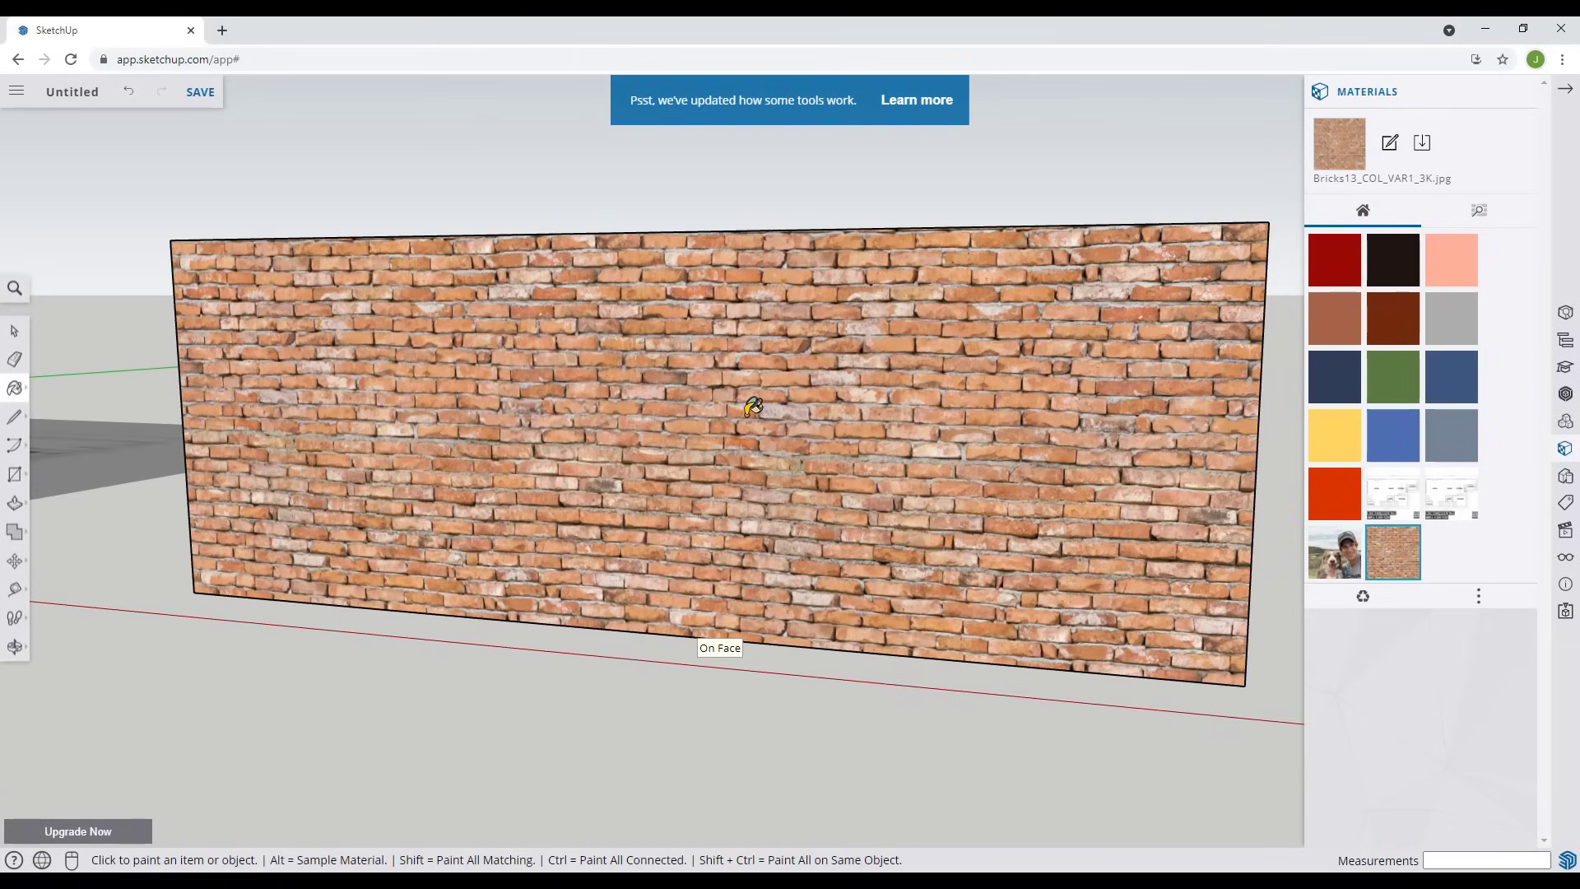
middle_click_drag(577, 403, 352, 477)
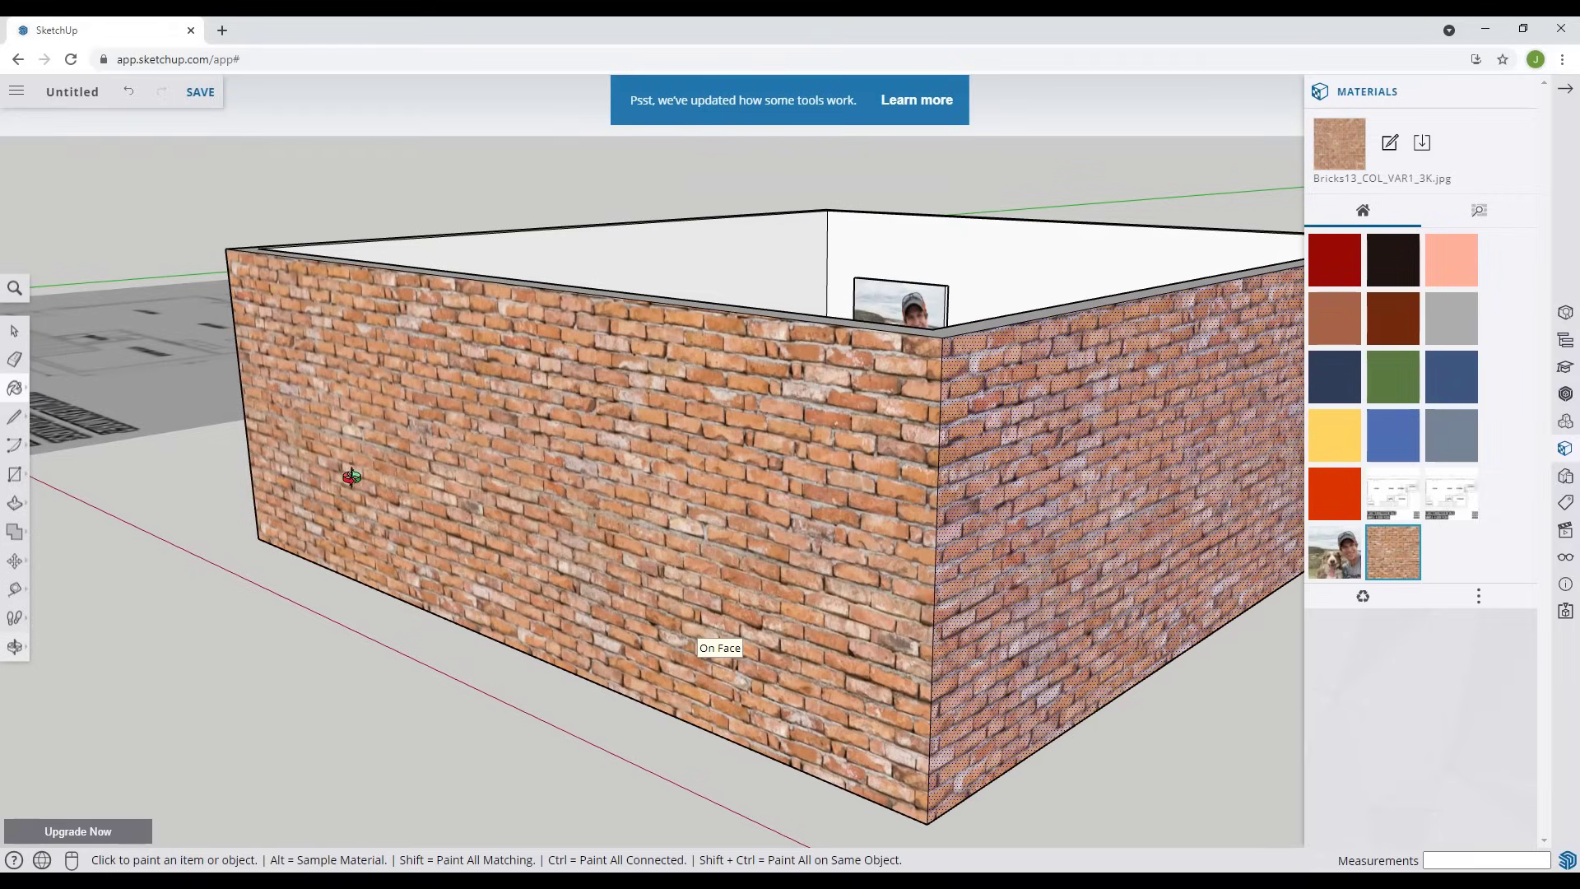
scroll(900, 426, "down", 2)
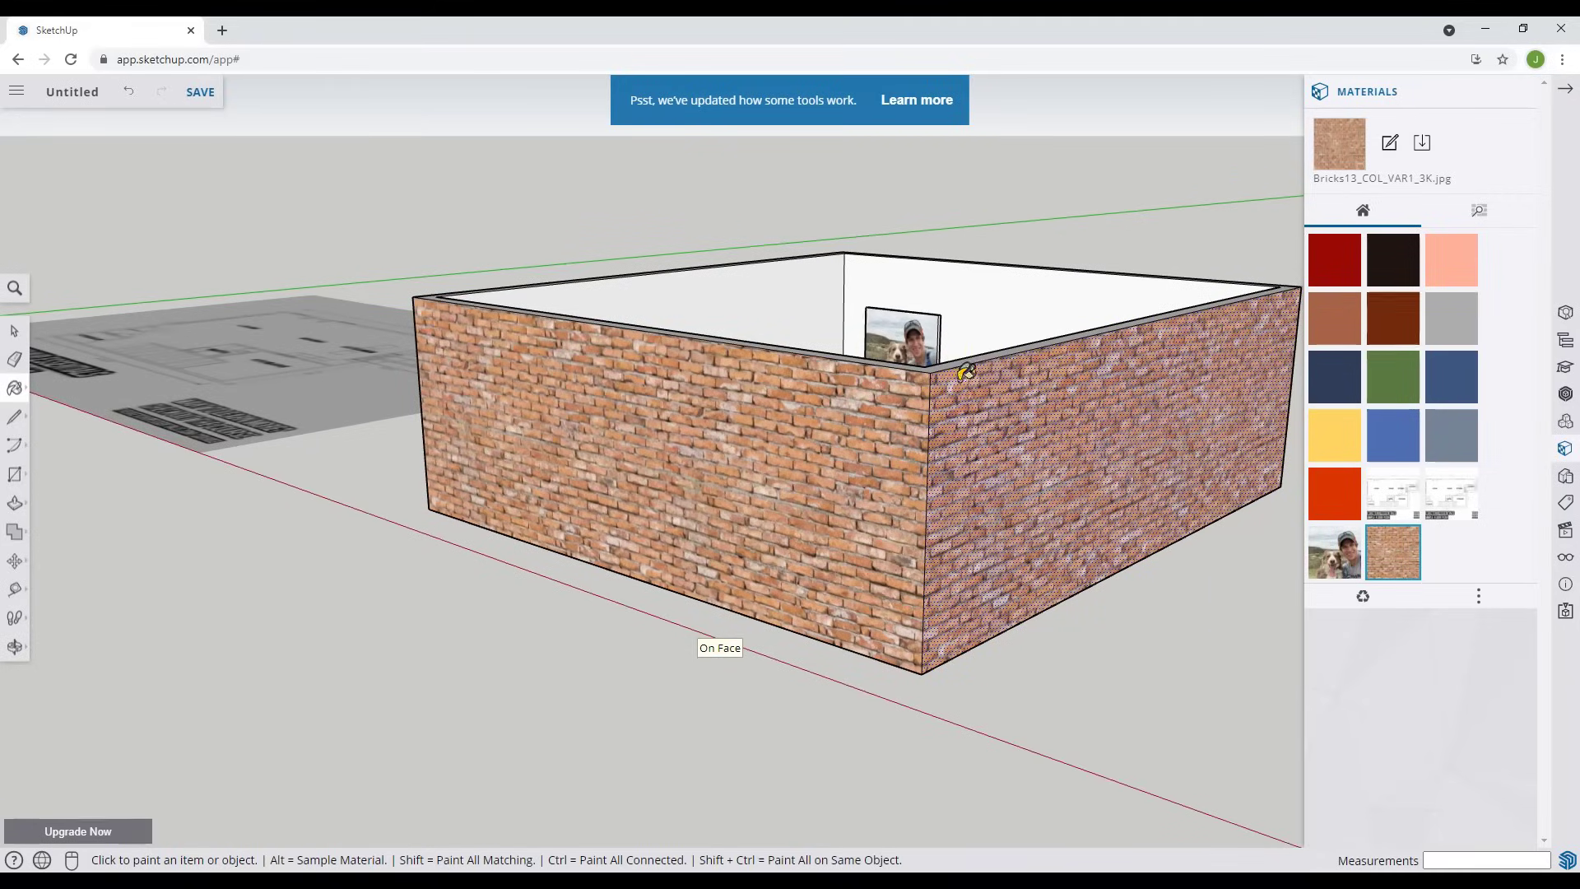
scroll(954, 395, "down", 1)
scroll(923, 452, "up", 3)
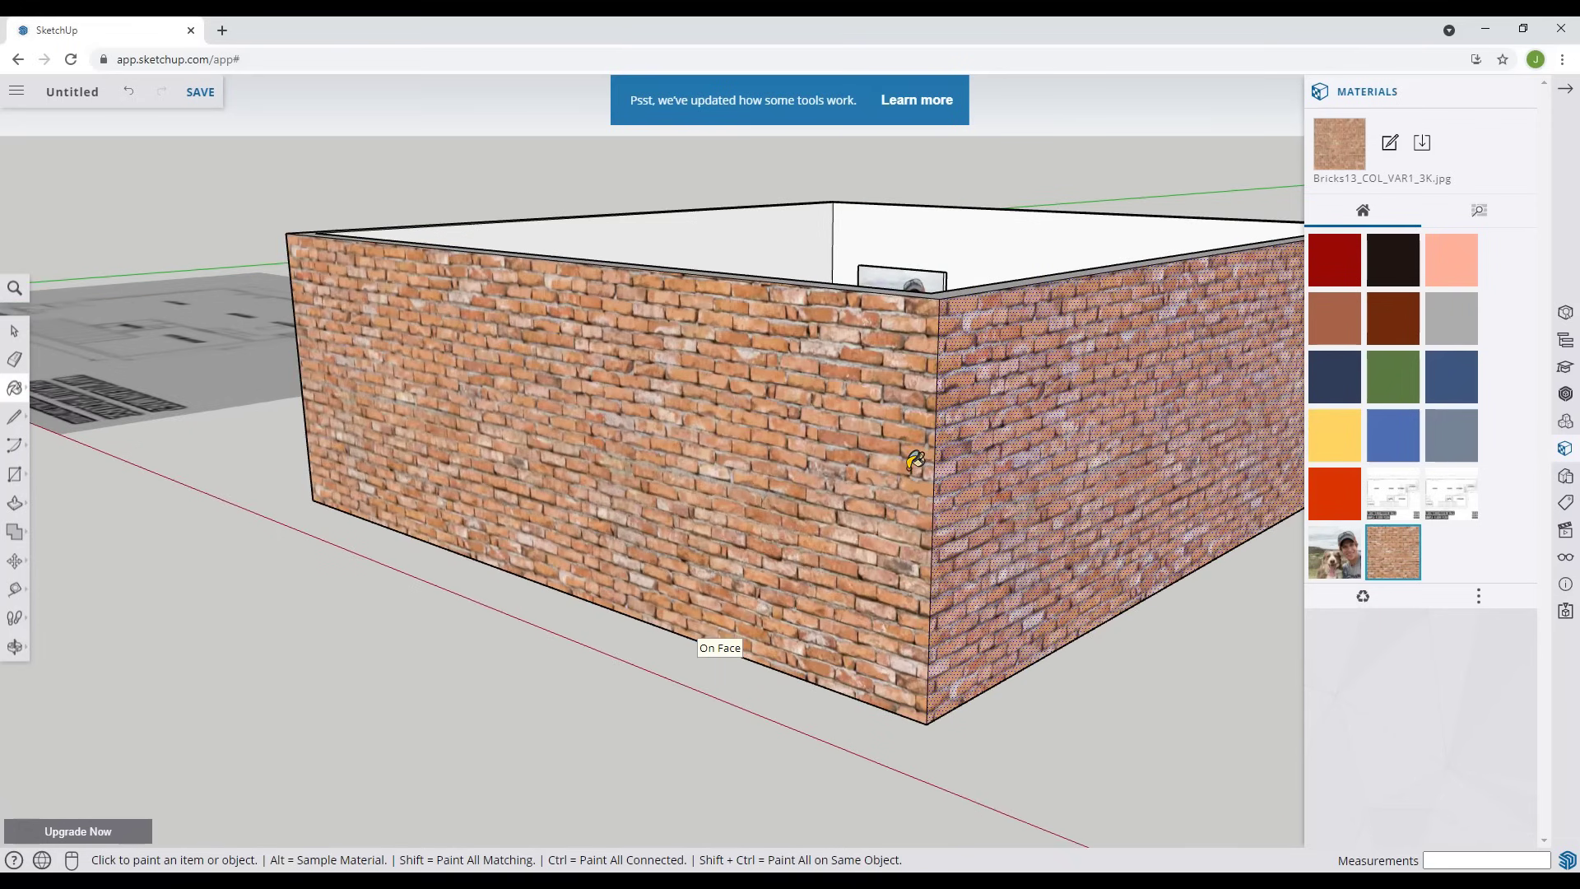